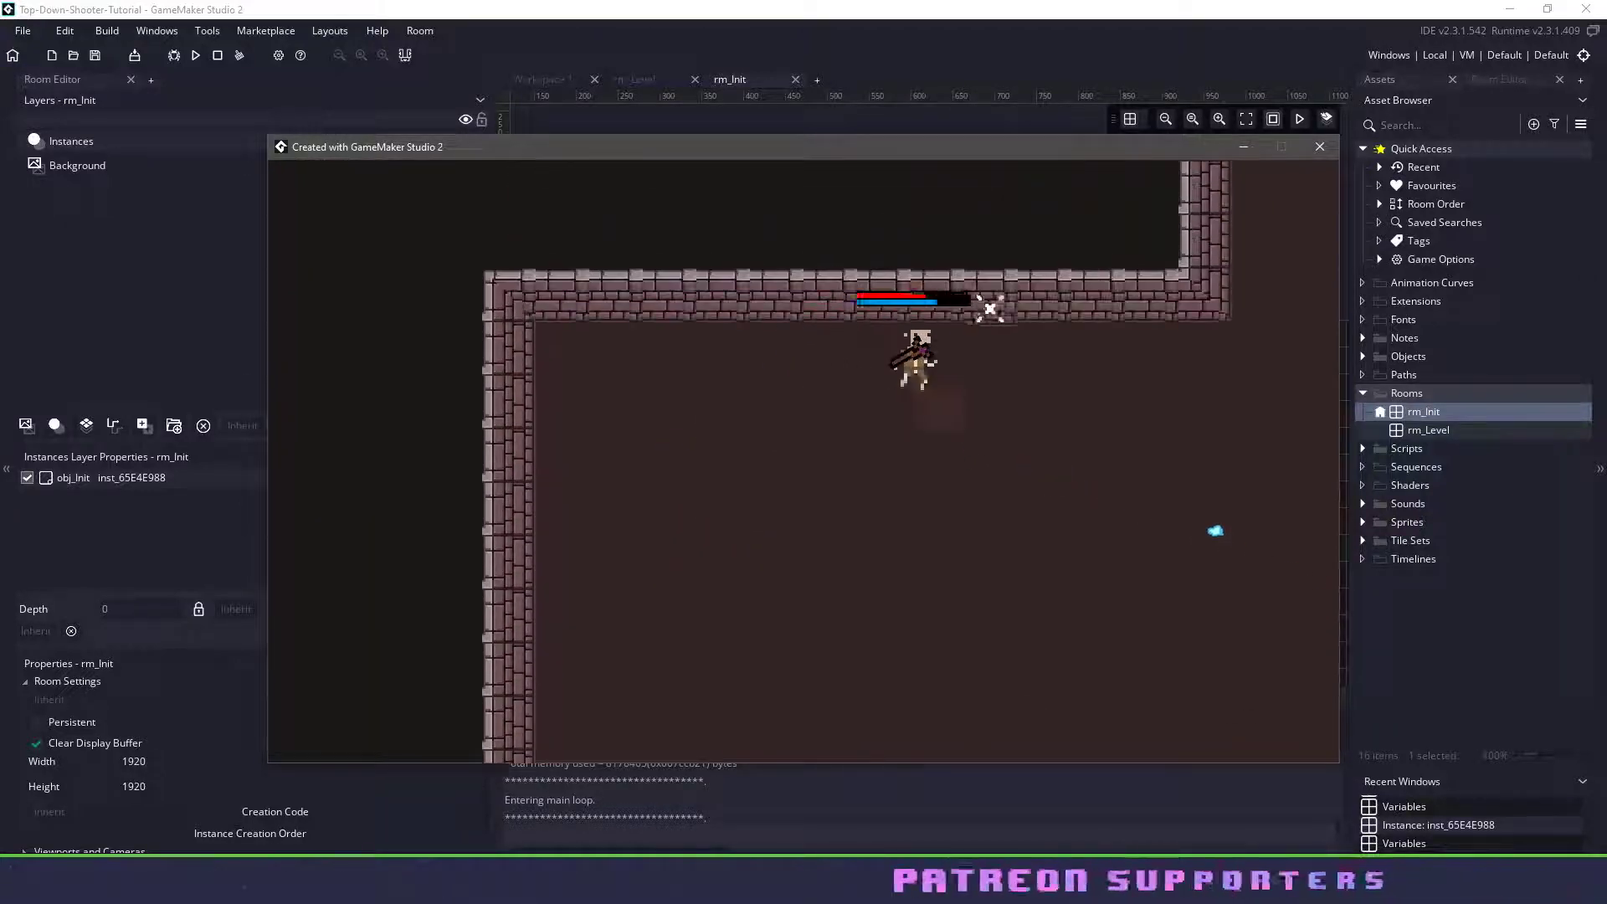
# Playtest the running game, walking the player around with WASD and firing projectiles at the crosshair.
pyautogui.press('d')
pyautogui.click(703, 490)
pyautogui.press('s')
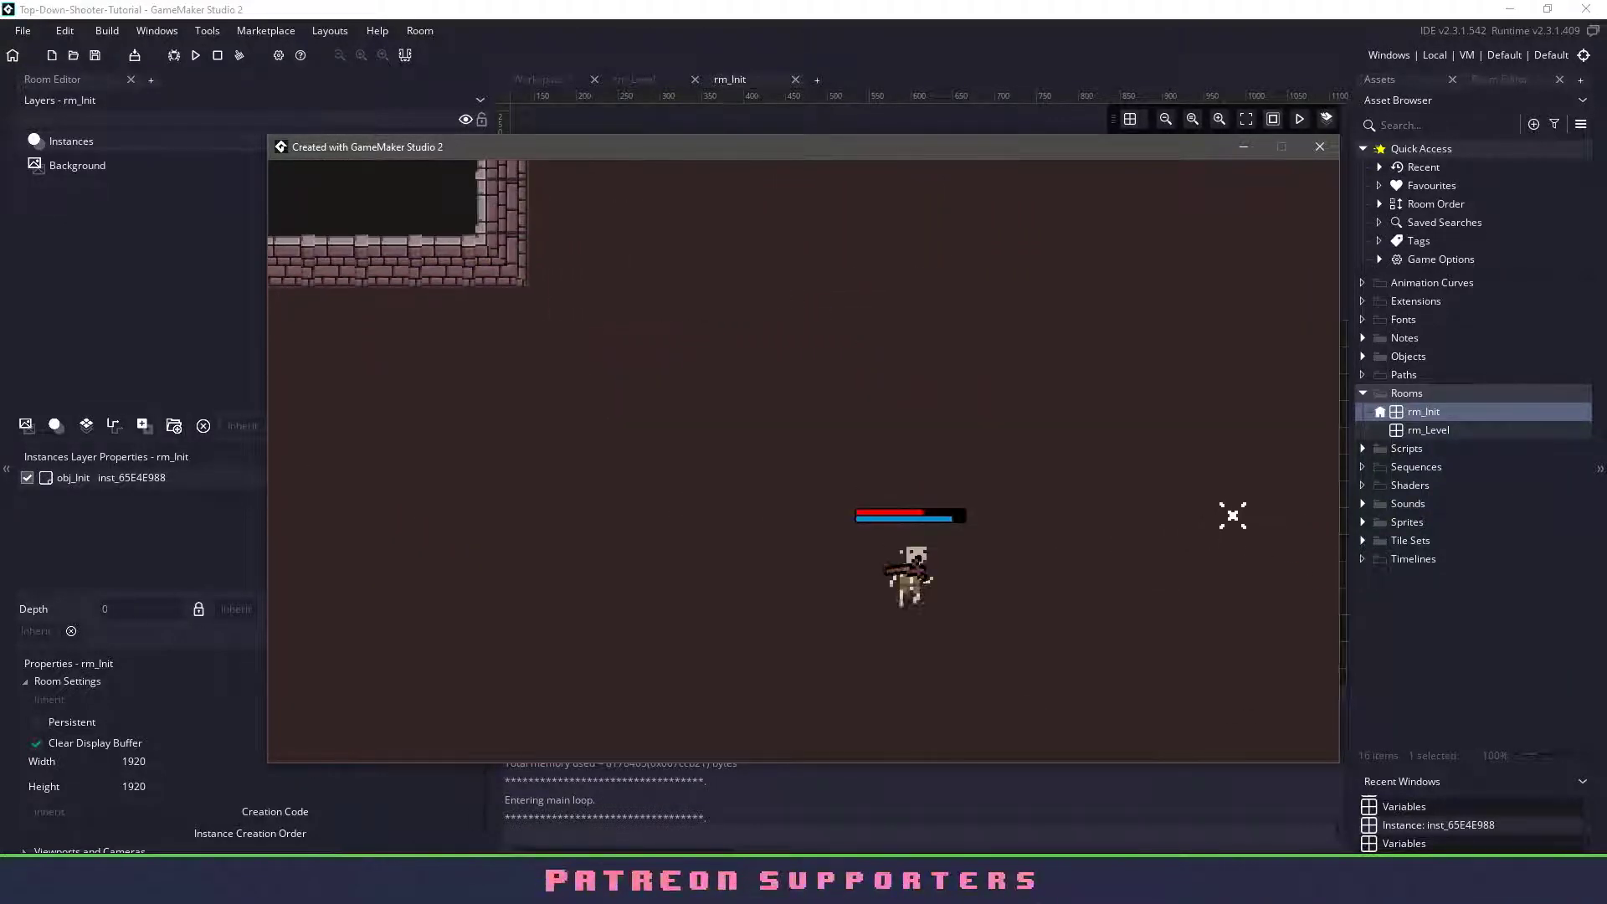
pyautogui.press('s')
pyautogui.click(1232, 515)
pyautogui.press('s')
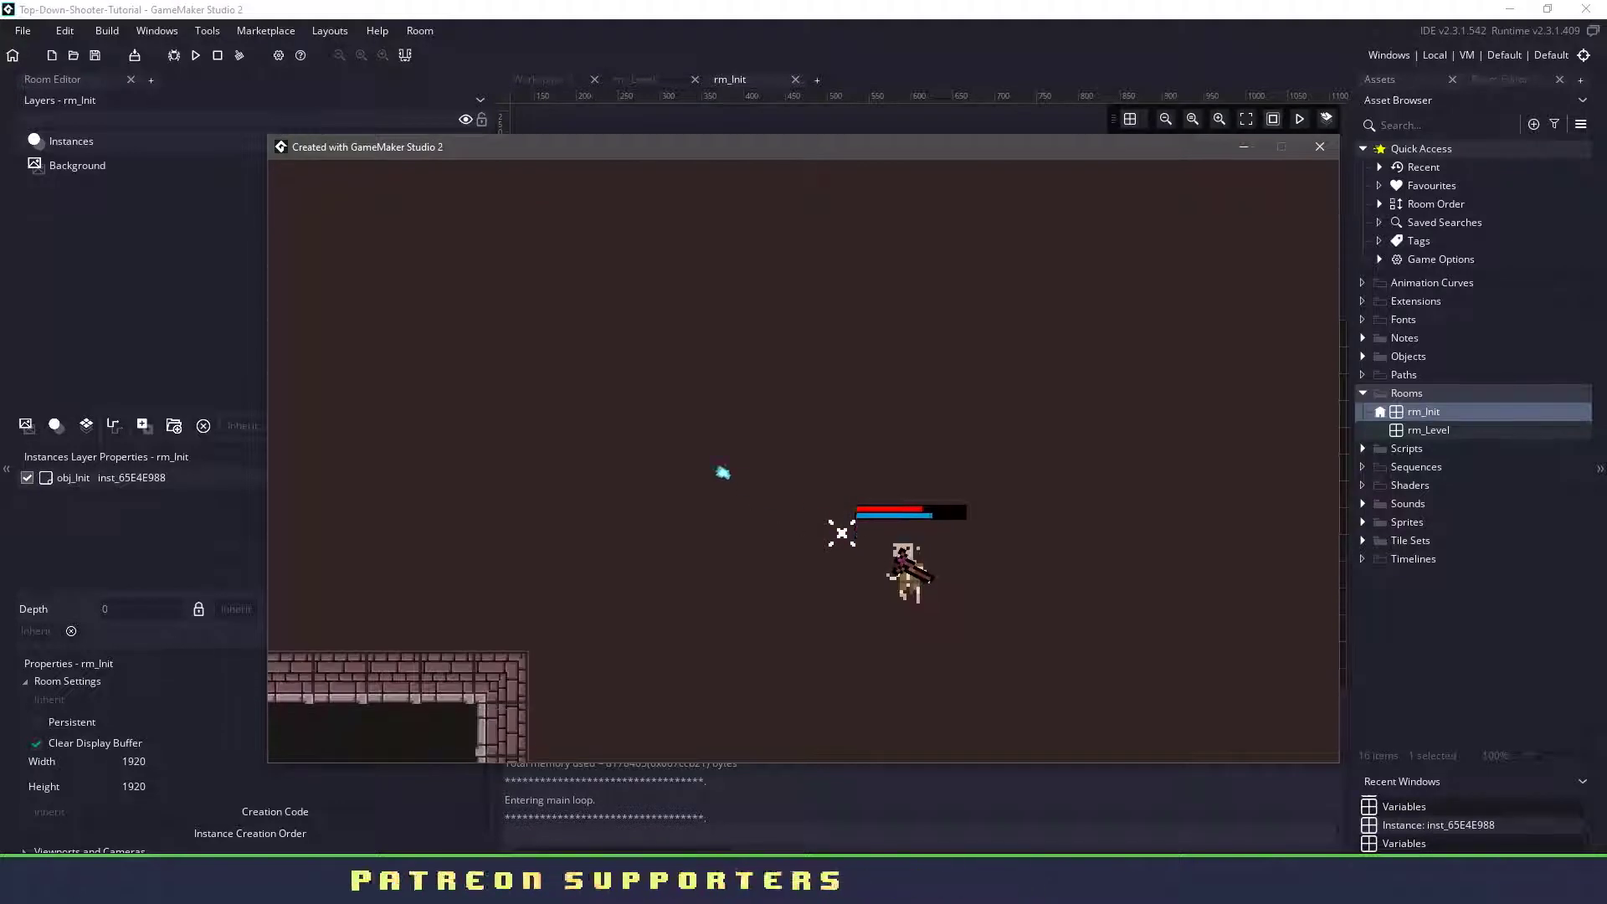
pyautogui.click(835, 527)
pyautogui.click(810, 603)
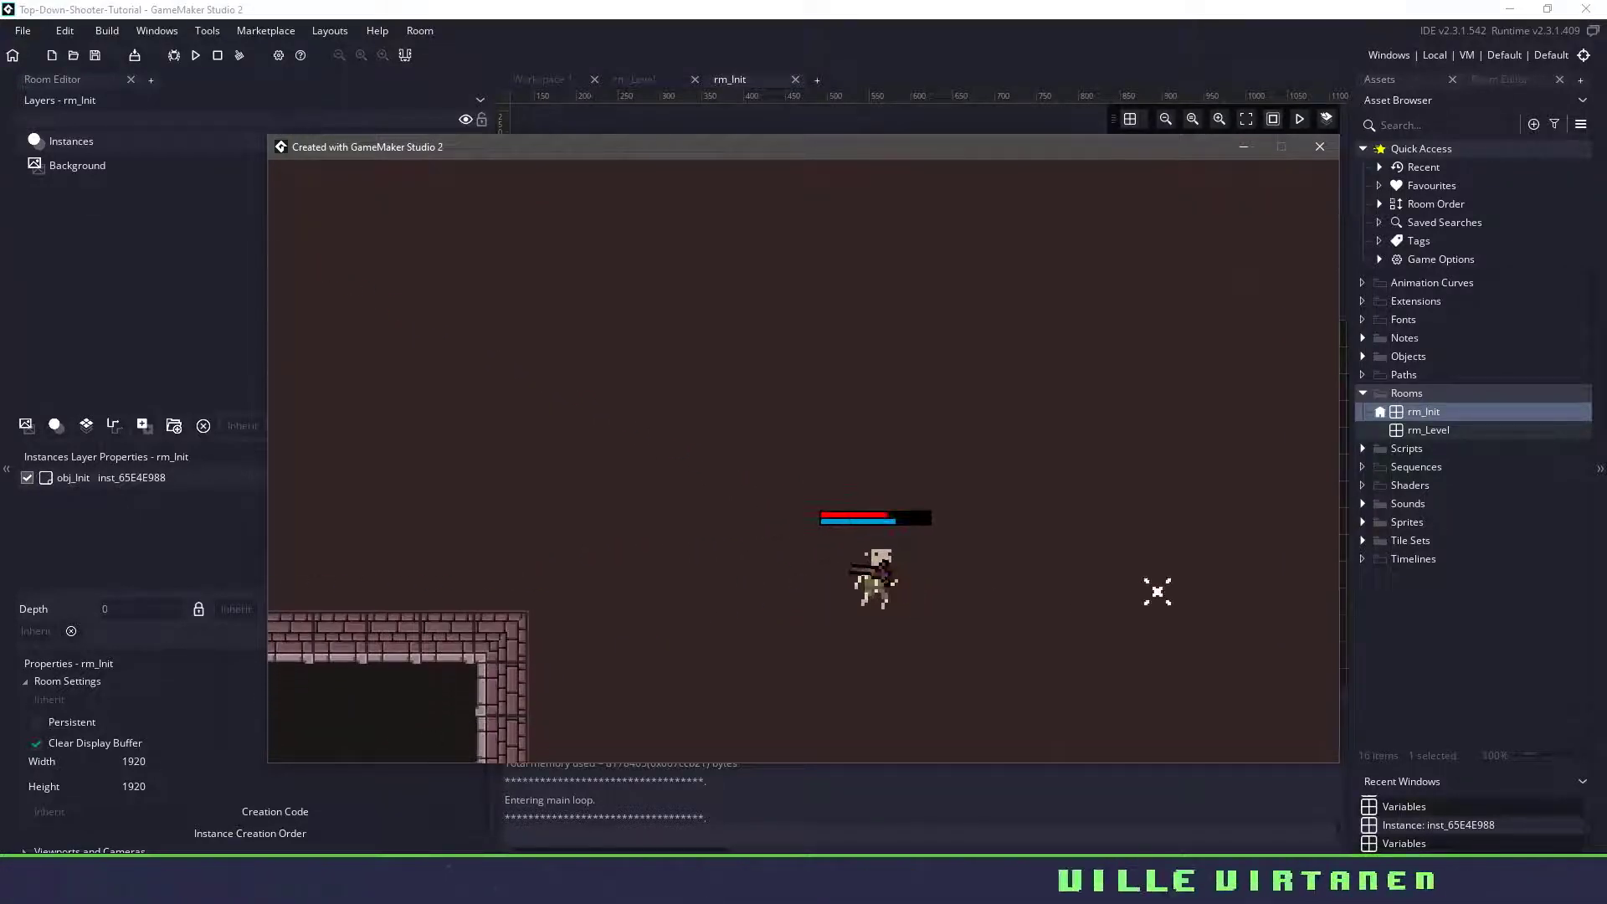
pyautogui.press('a')
pyautogui.press('w')
pyautogui.press('s')
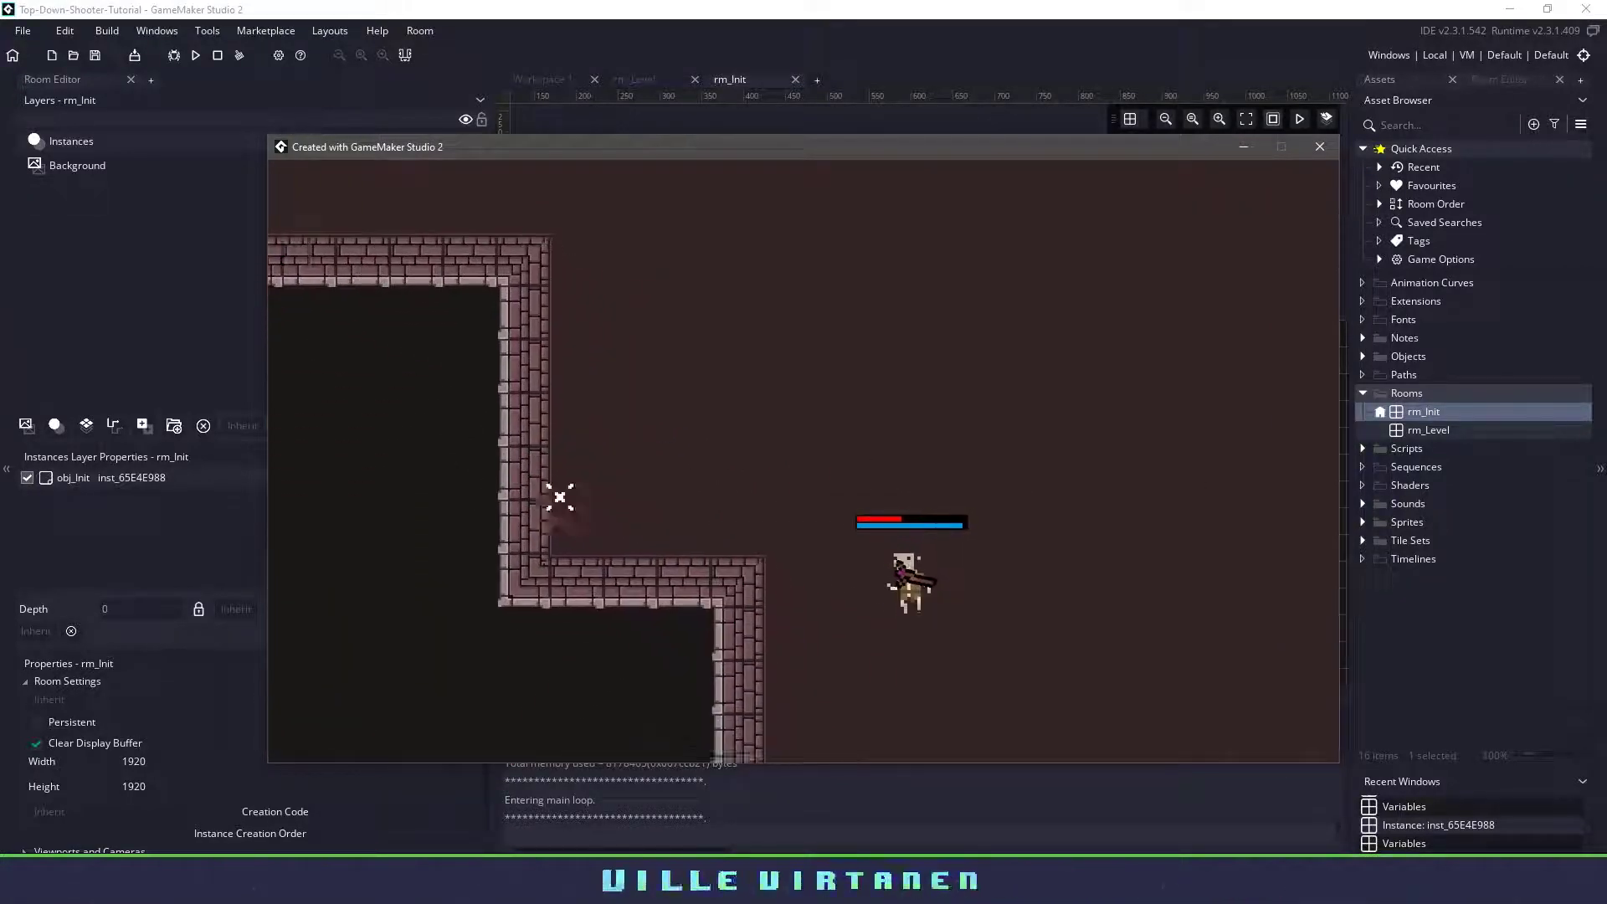
pyautogui.press('d')
pyautogui.press('d')
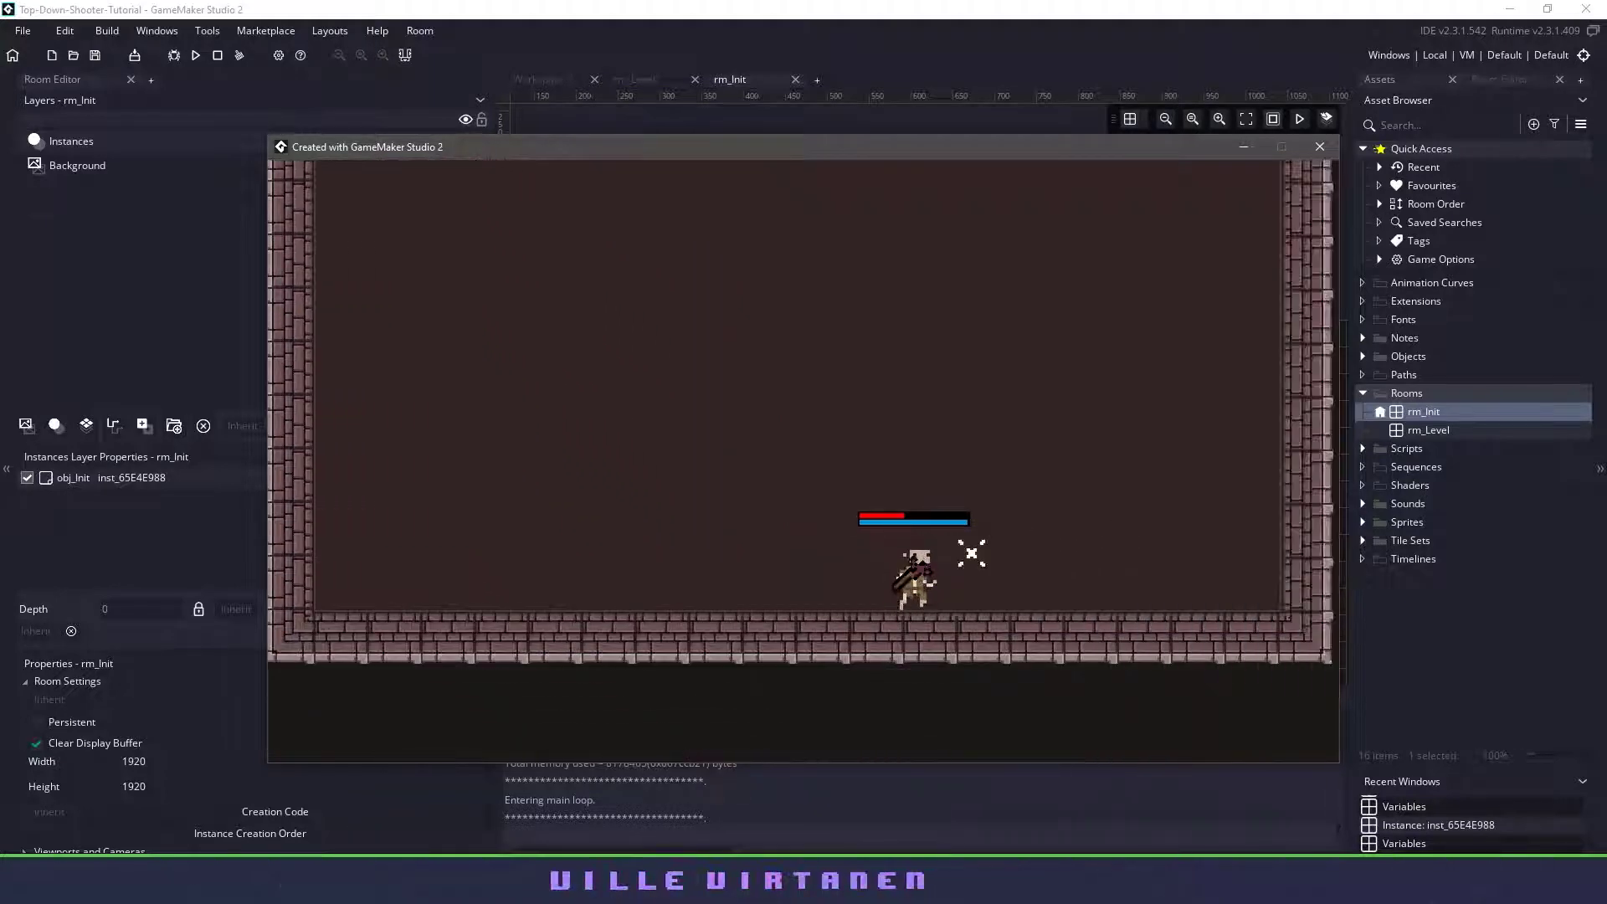
pyautogui.press('w')
pyautogui.press('w')
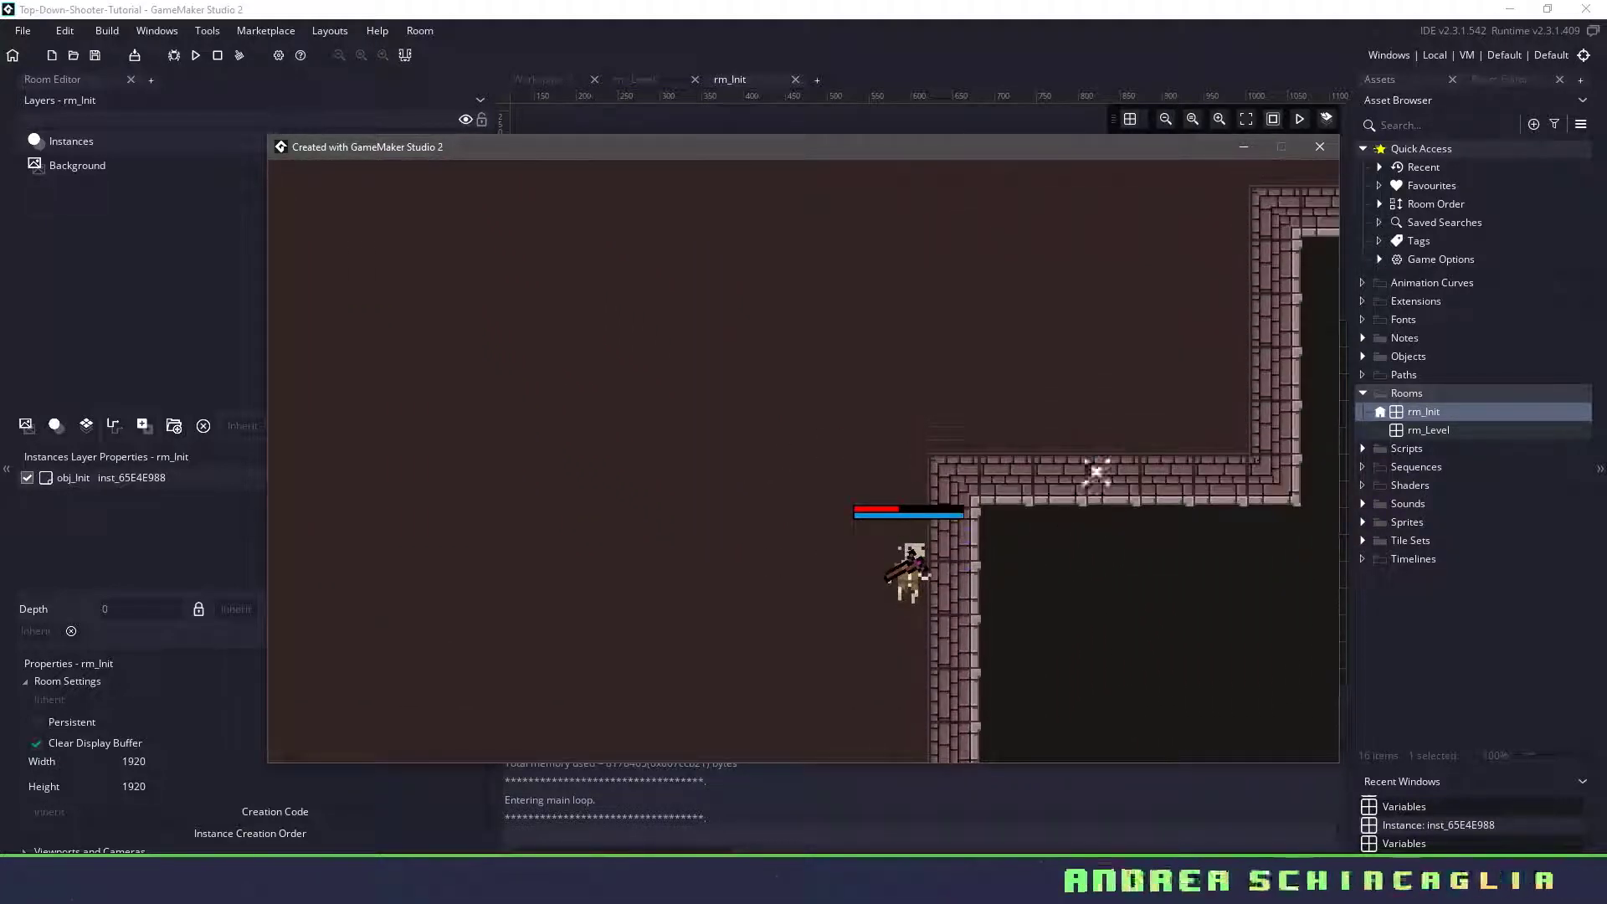
pyautogui.press('s')
pyautogui.press('s')
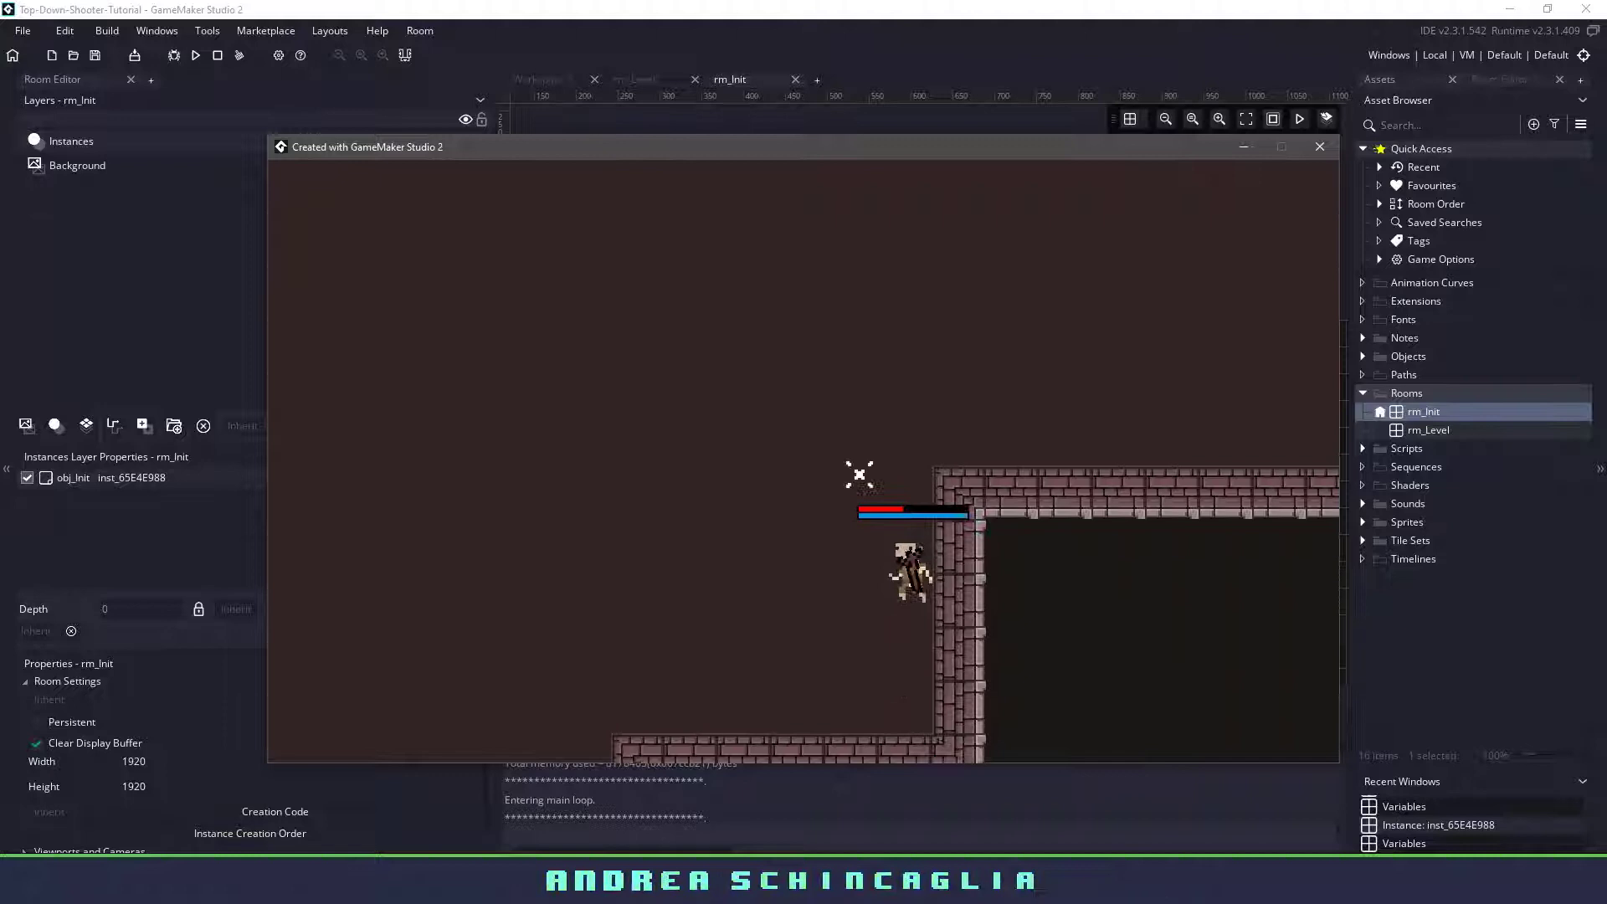
pyautogui.press('a')
pyautogui.press('a')
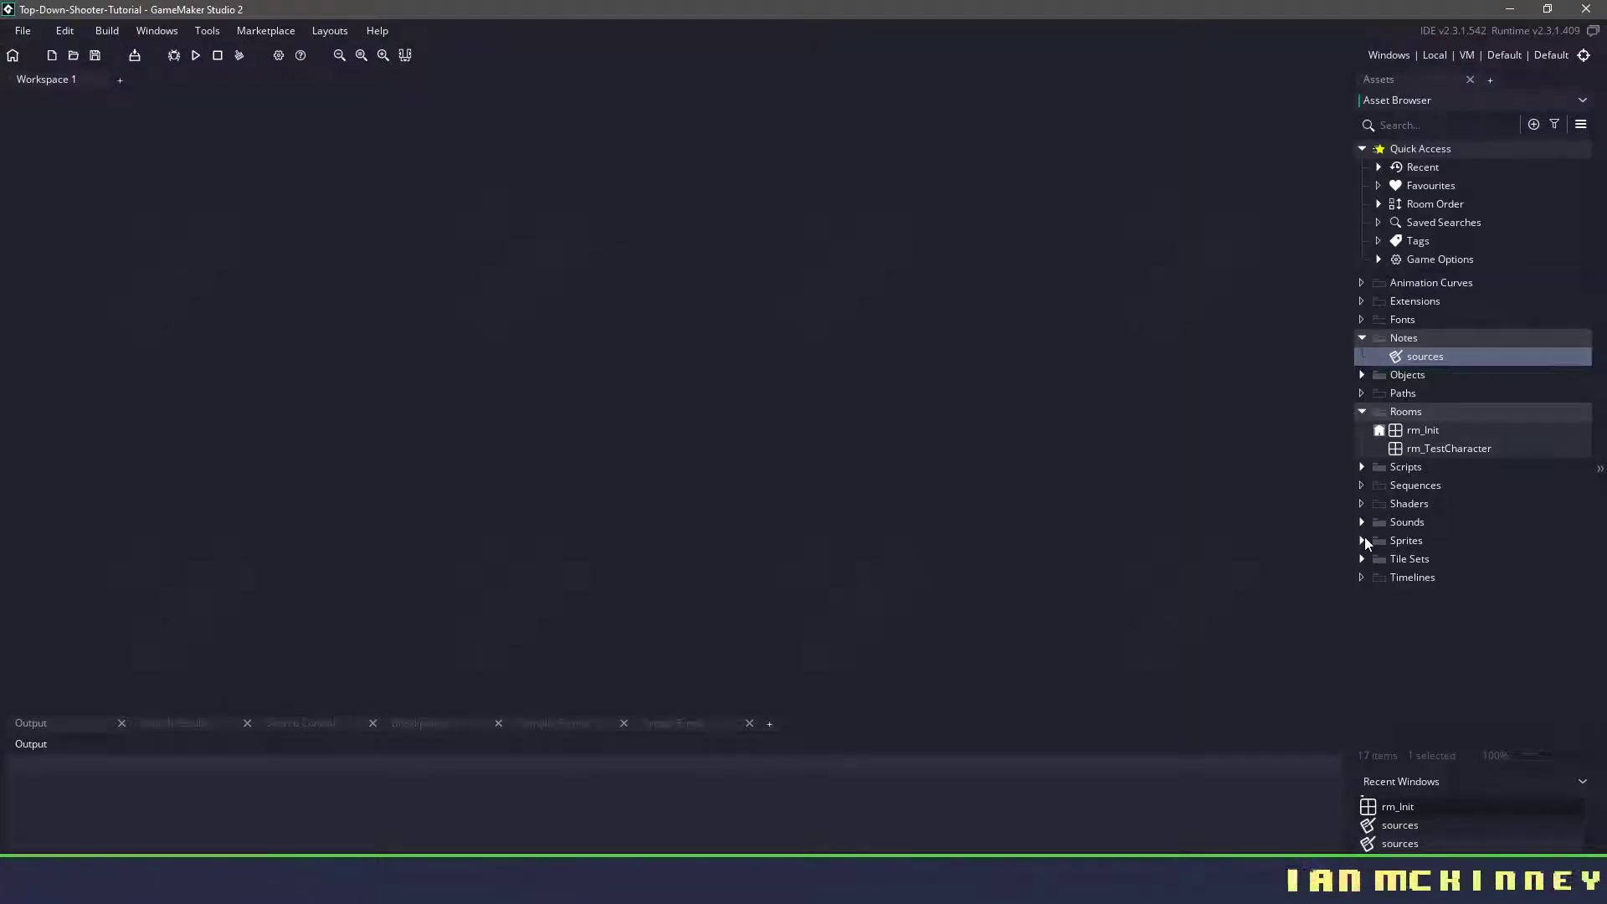
# Review the sources note for the character art's site and inspect the spr_Tileset sprite.
pyautogui.click(1365, 539)
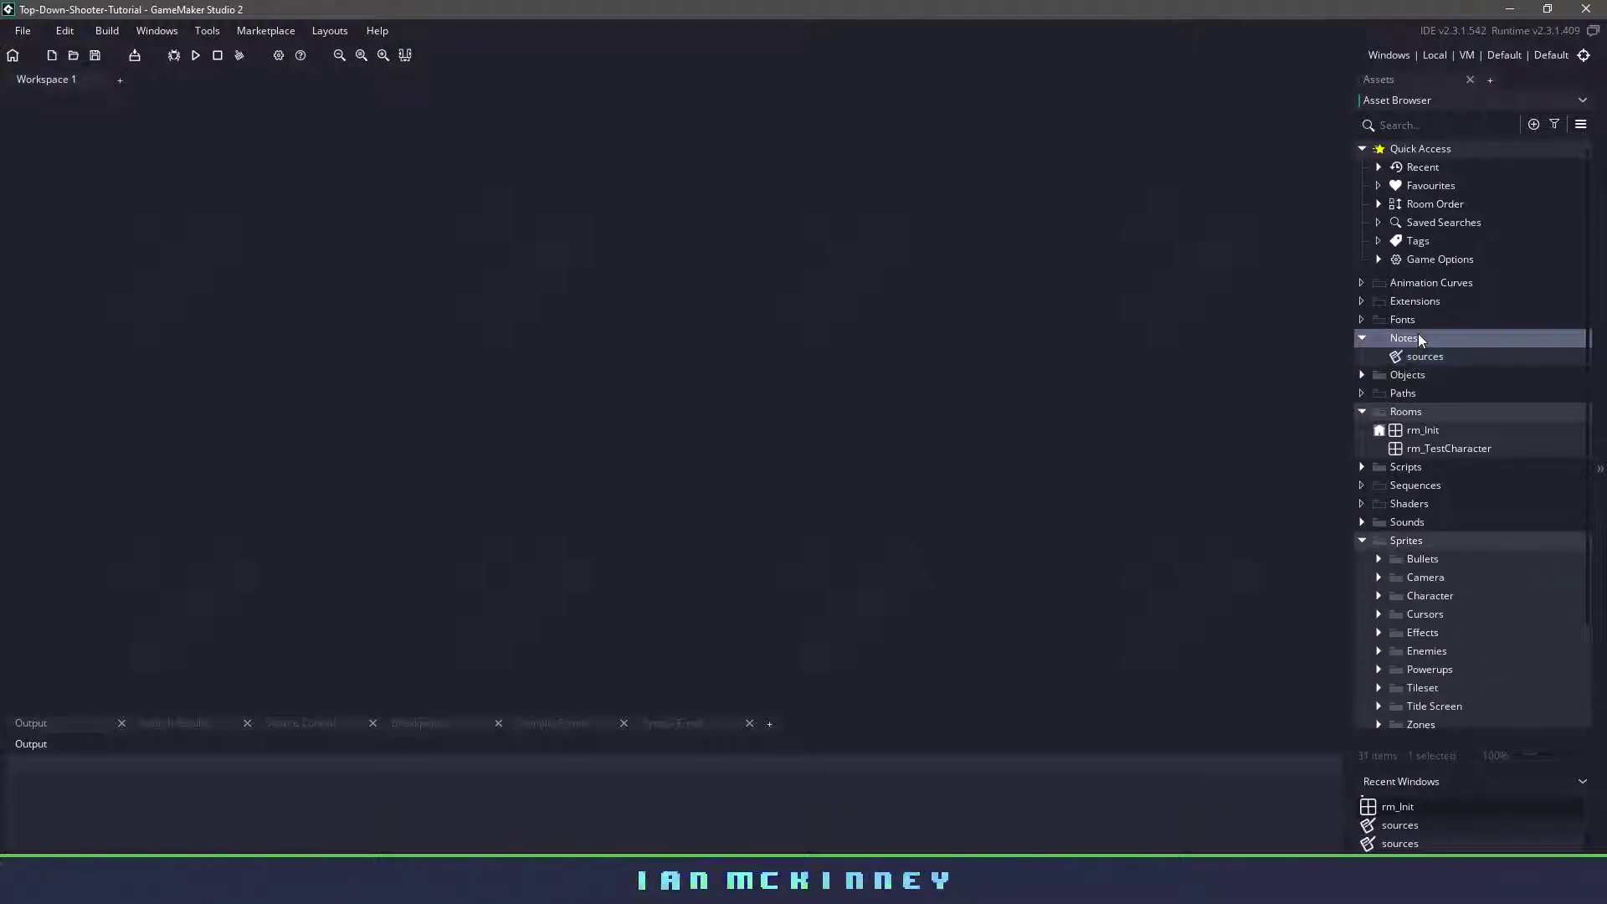
pyautogui.doubleClick(1441, 357)
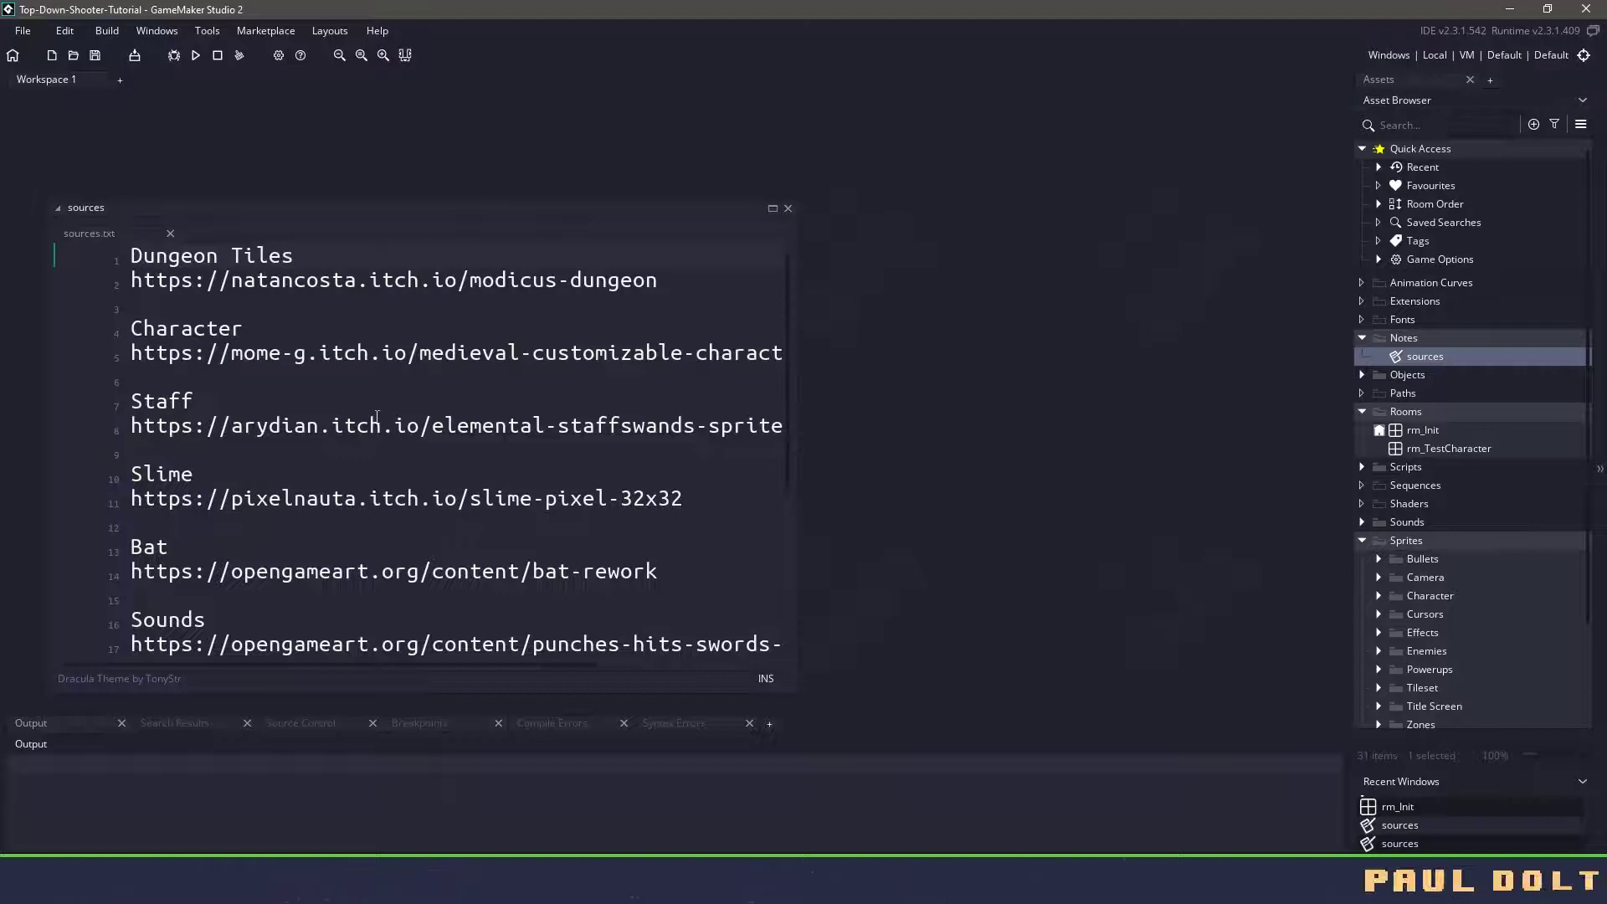
pyautogui.moveTo(231, 353); pyautogui.dragTo(409, 353)
pyautogui.scroll(-2, 491, 628)
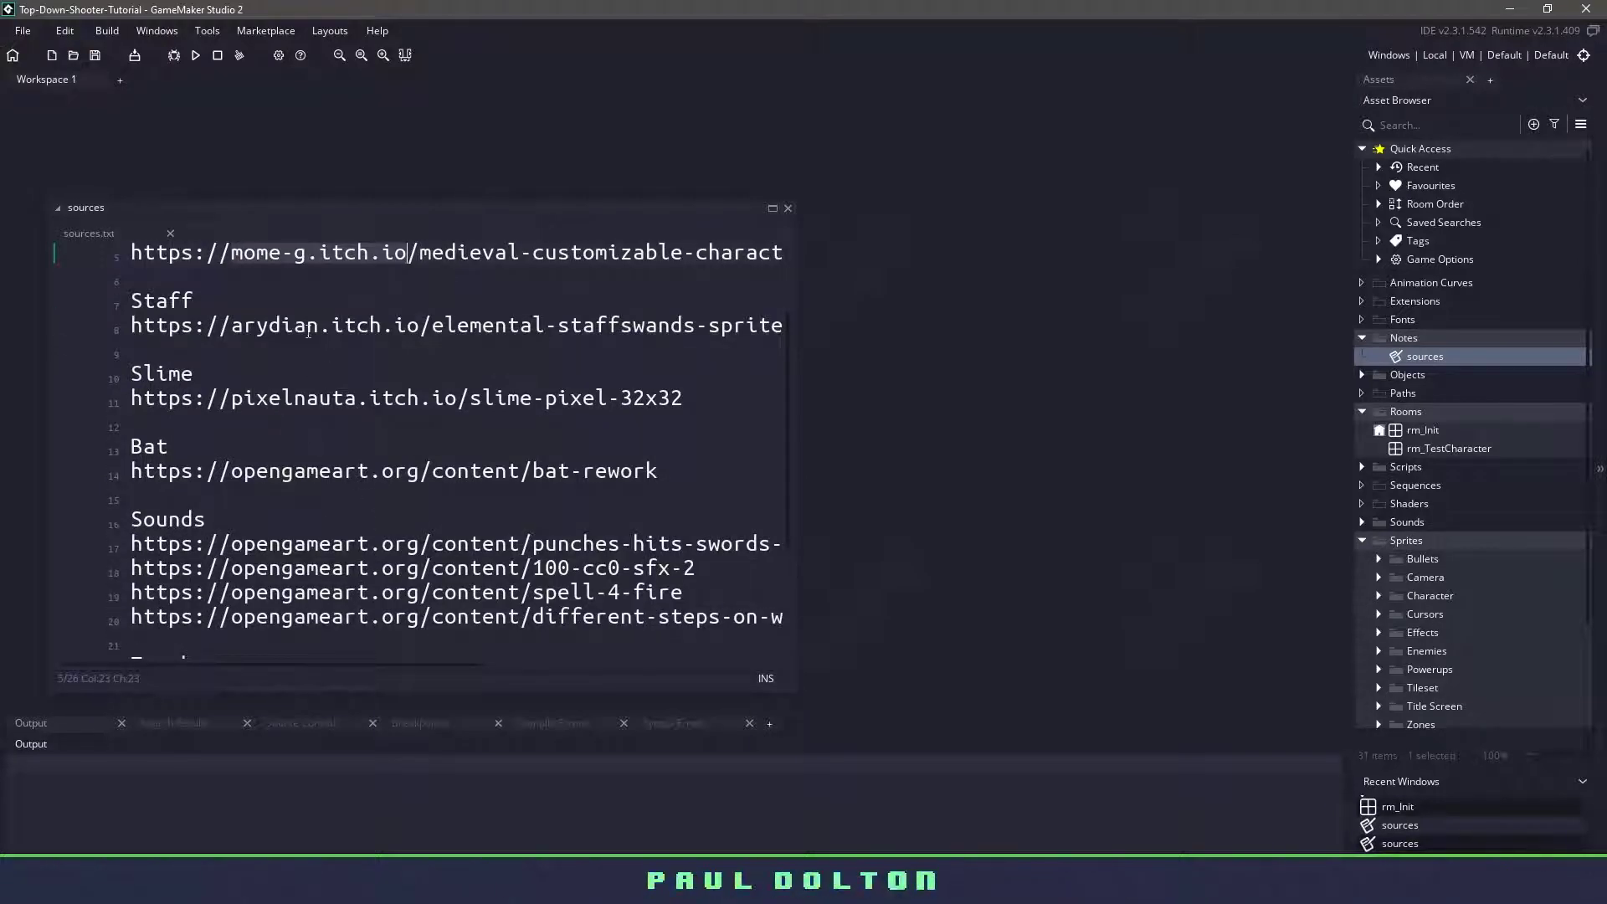
pyautogui.click(787, 209)
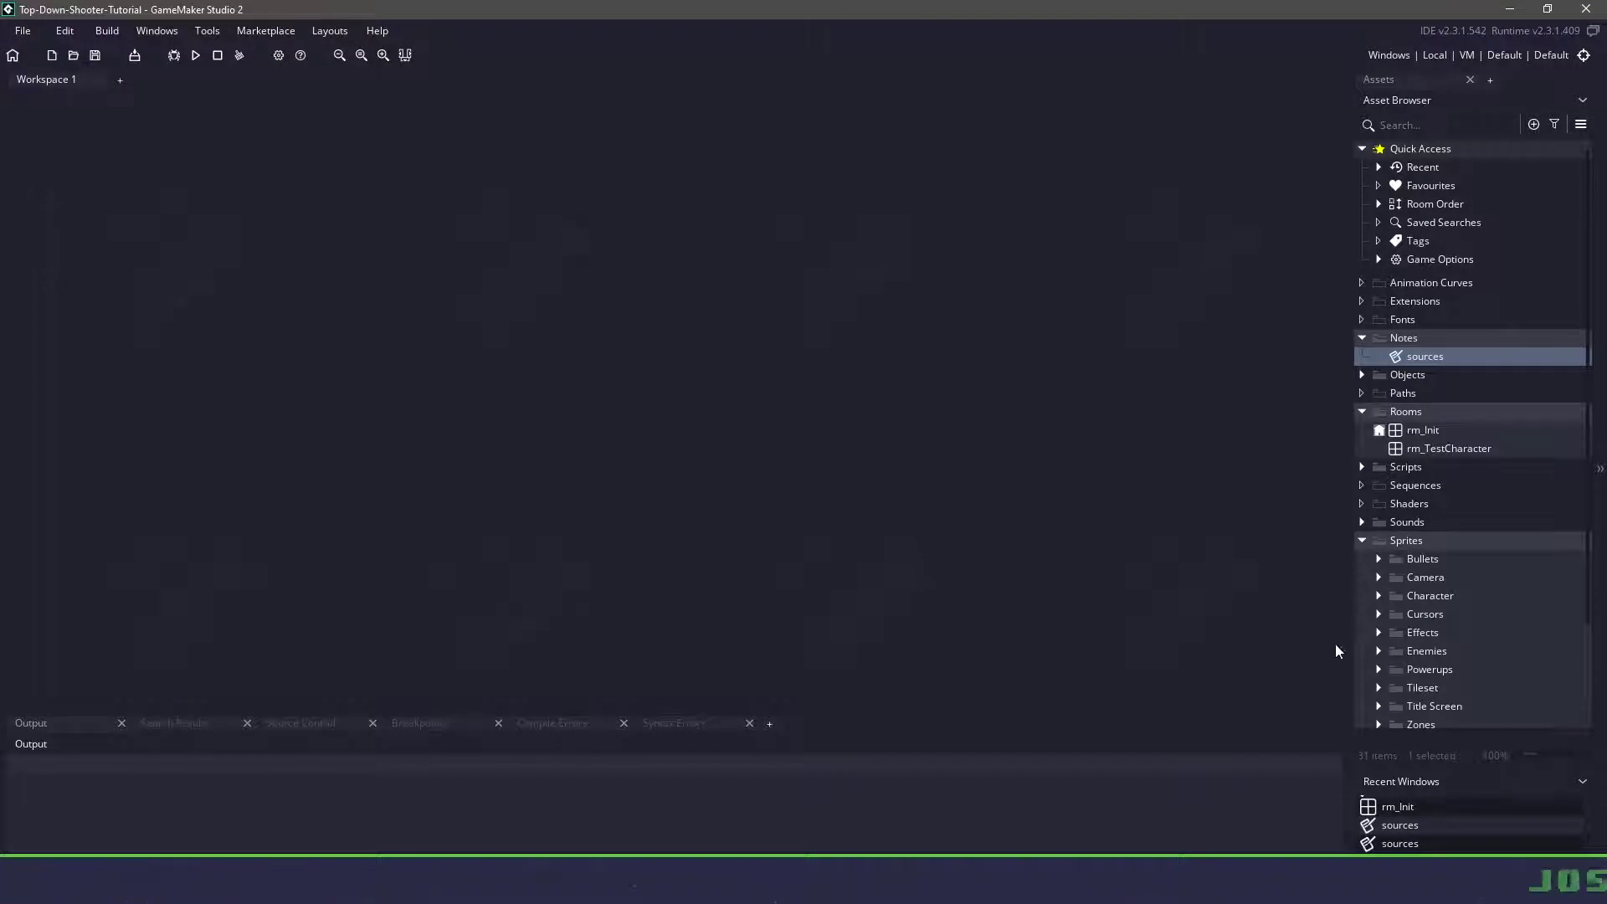
pyautogui.scroll(-1, 1458, 724)
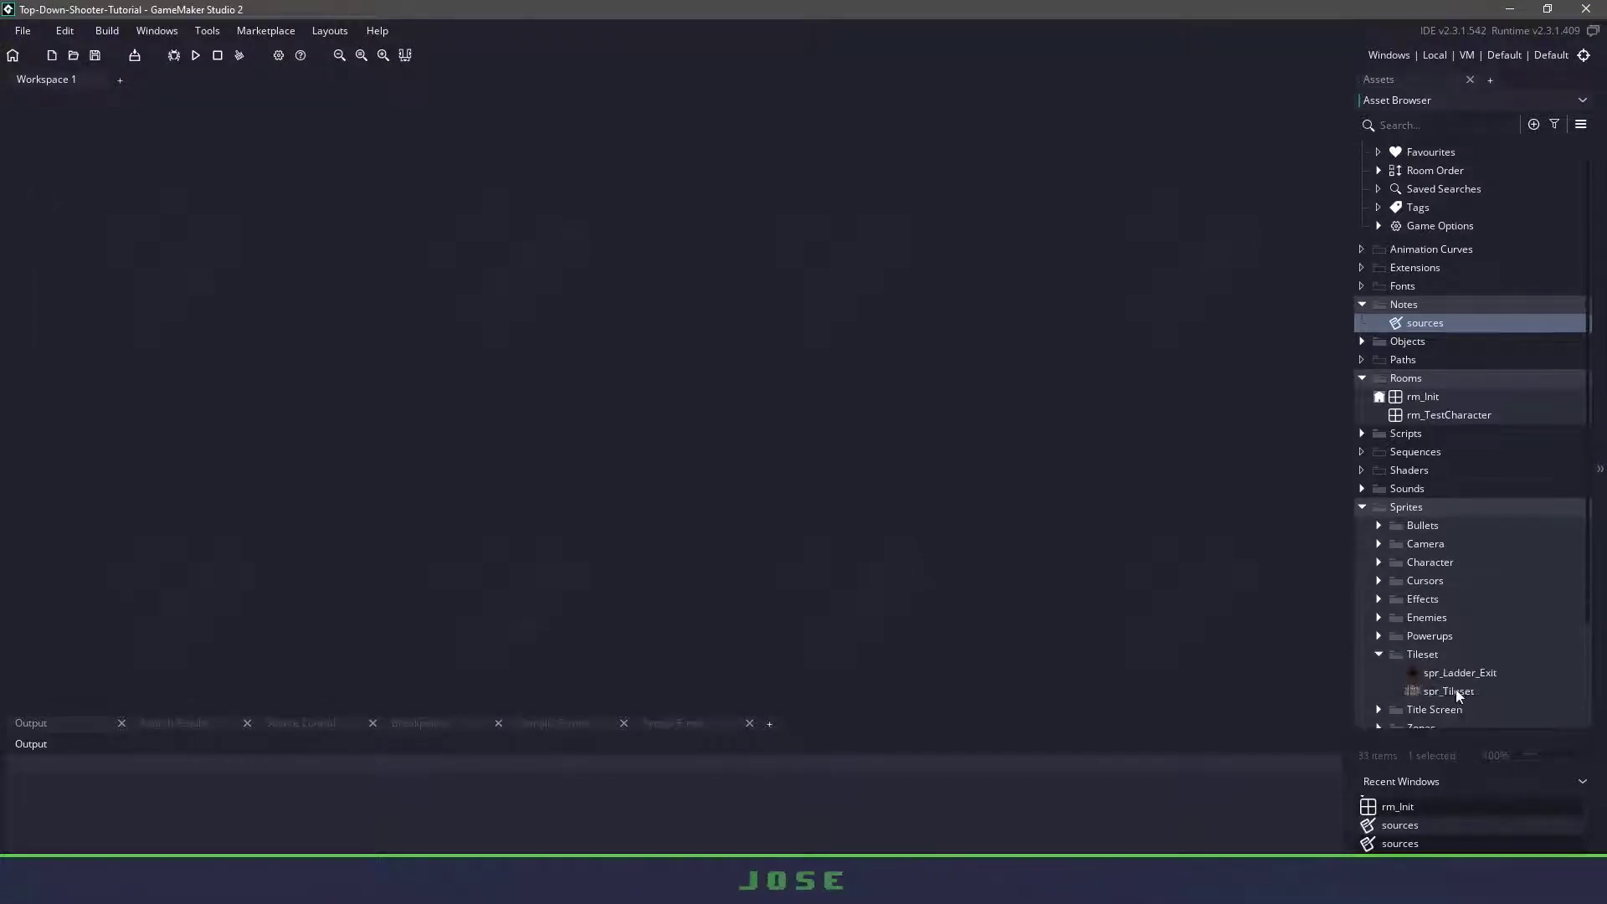
pyautogui.doubleClick(1455, 690)
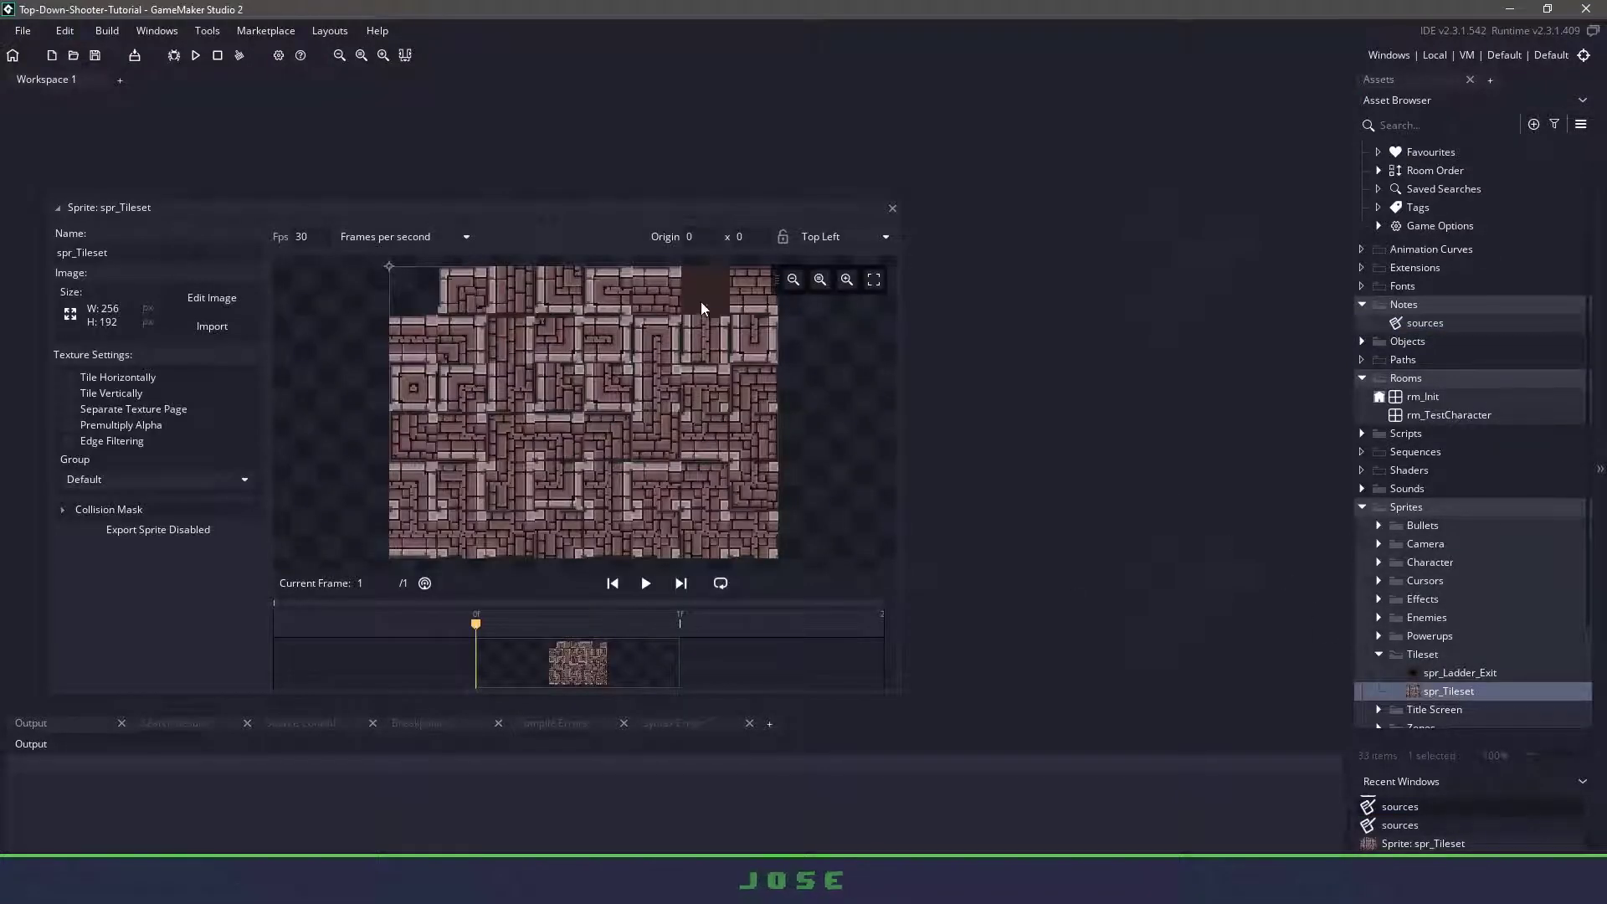
pyautogui.click(892, 210)
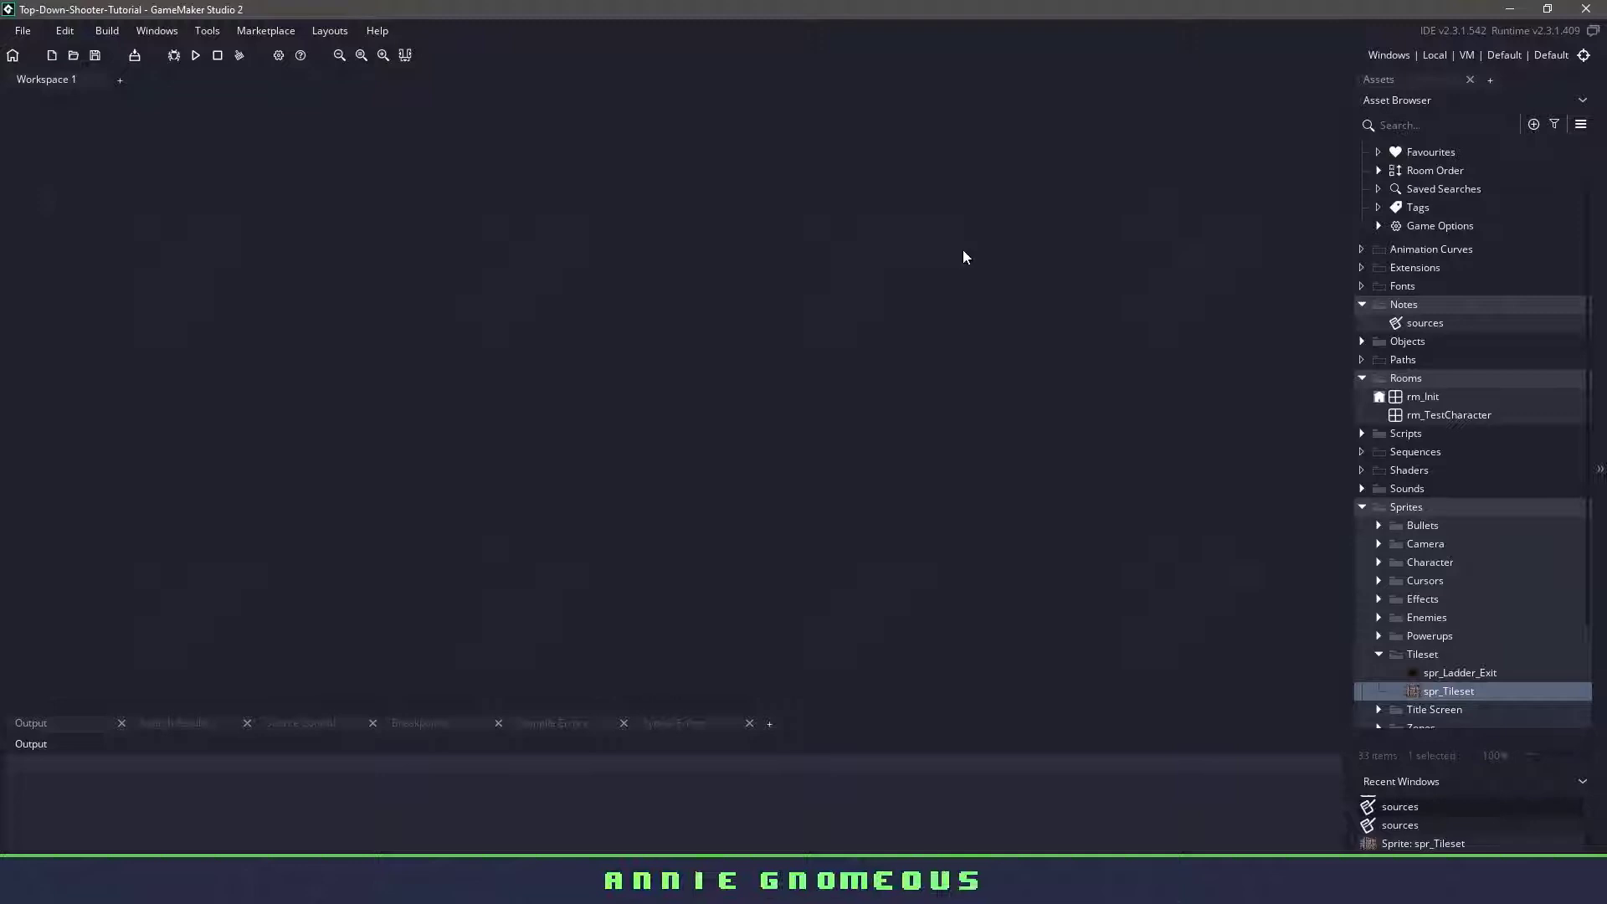
# Rename rm_TestCharacter to rm_Level and bring up its layers in the room editor.
pyautogui.click(1447, 414)
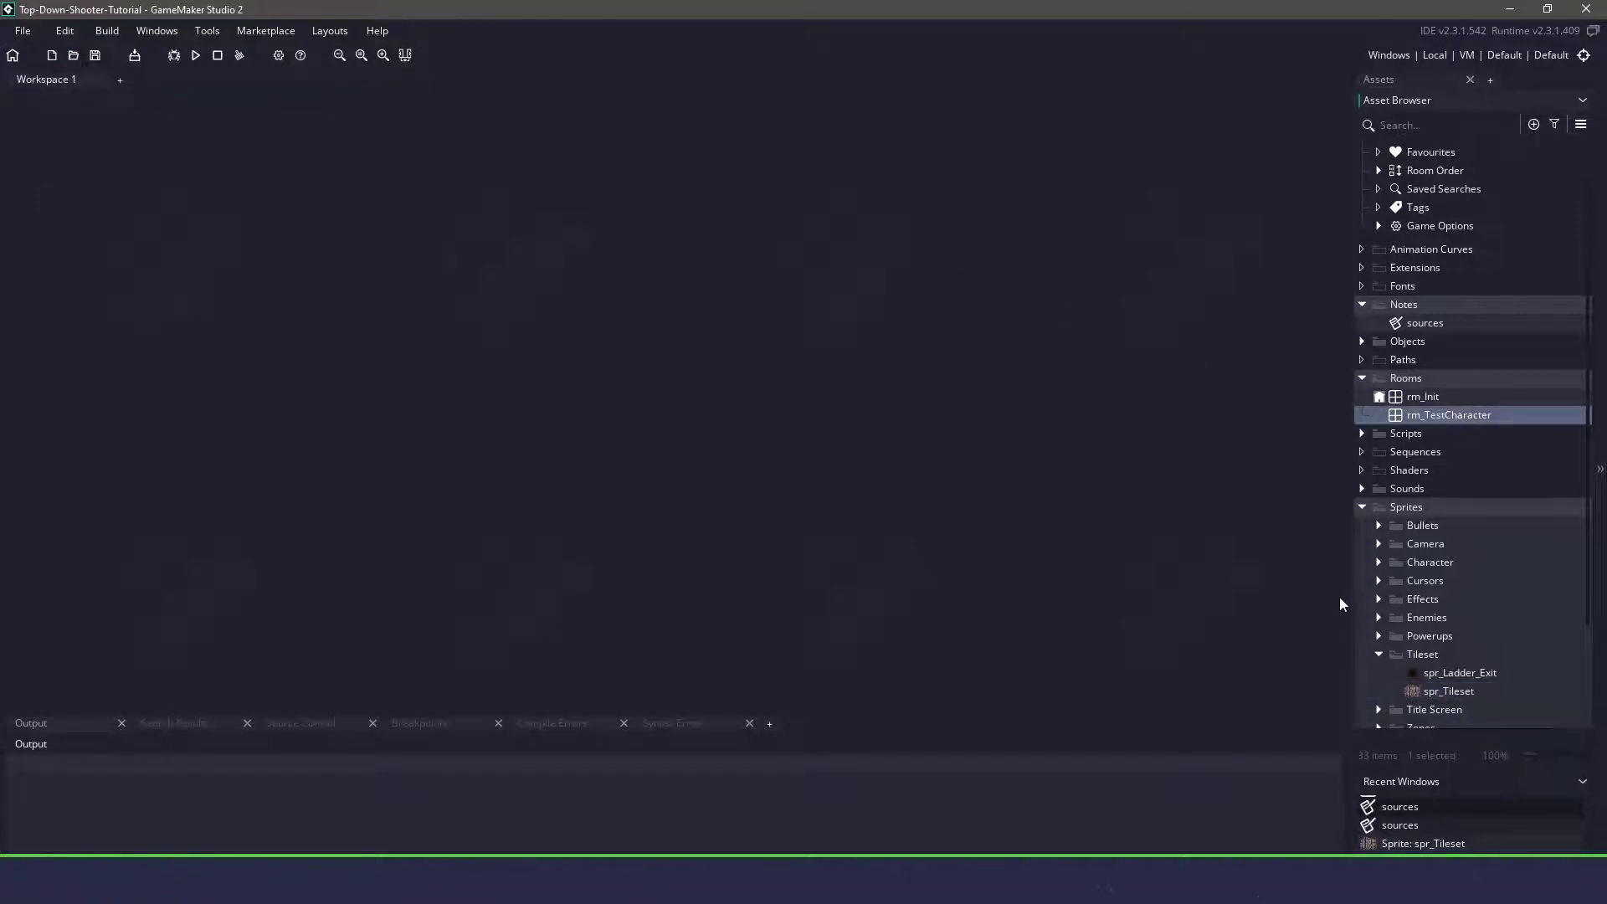
pyautogui.press('F2')
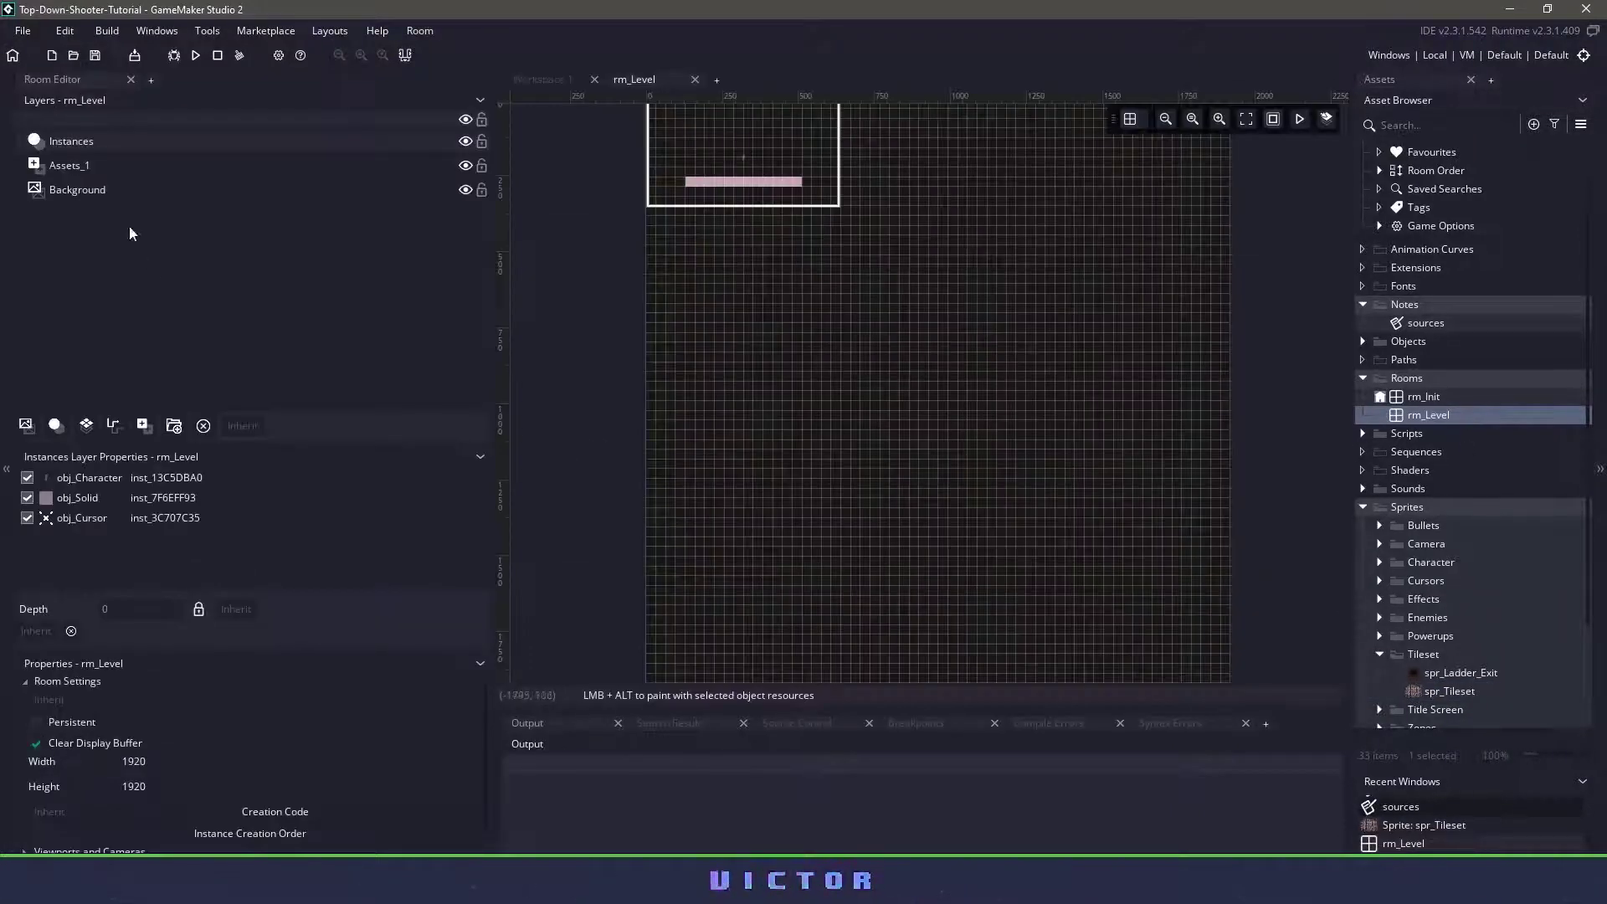
pyautogui.click(76, 189)
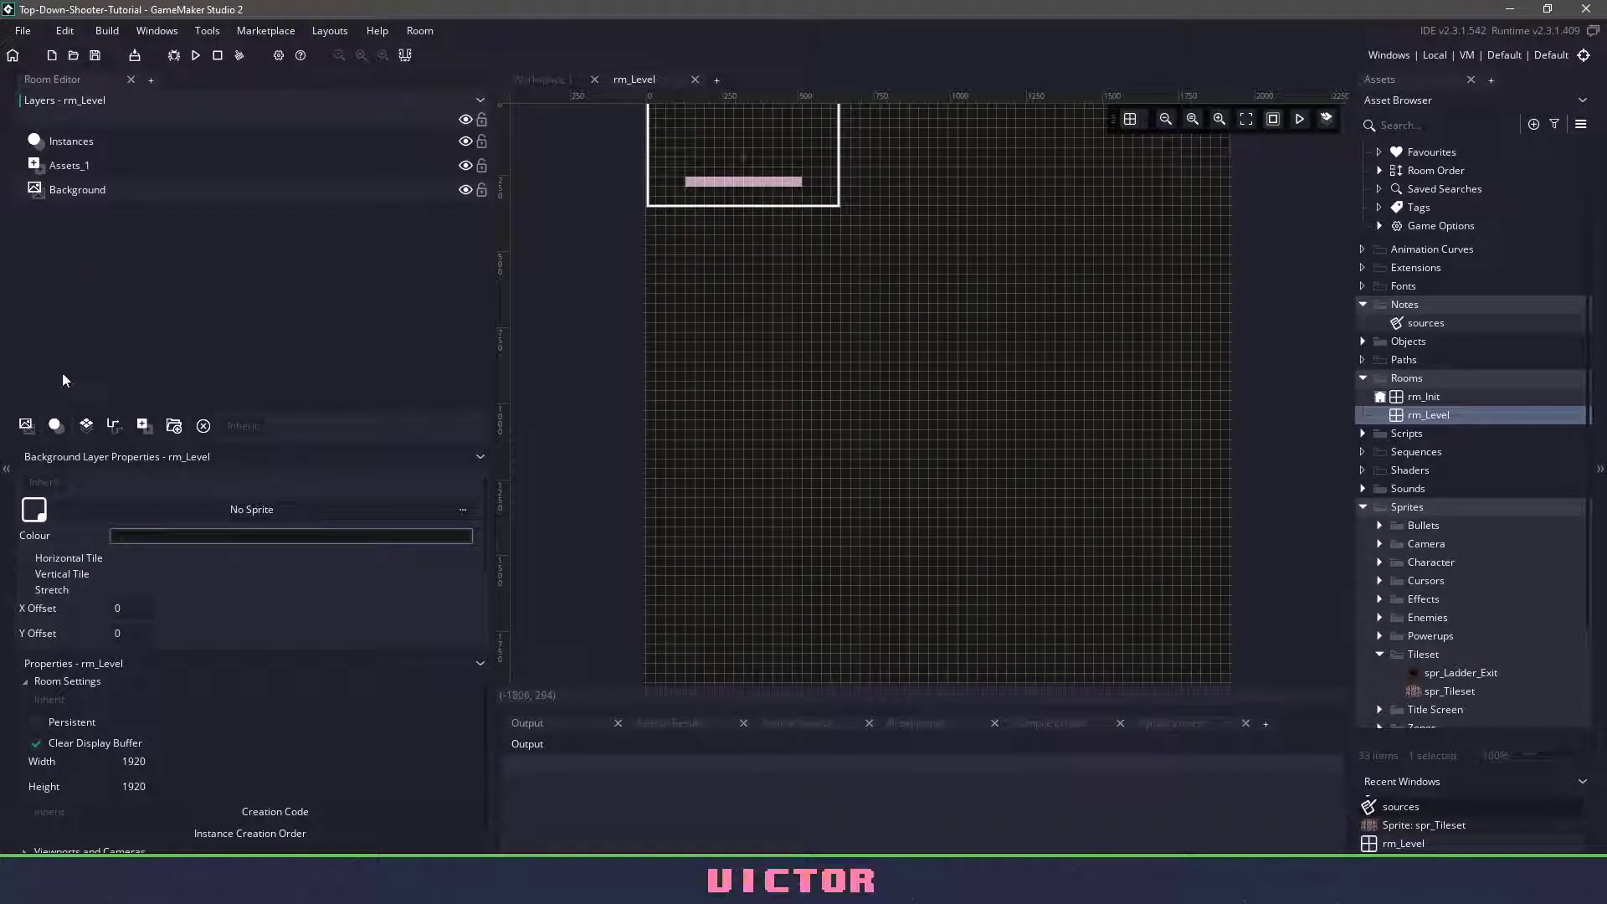
# Add a tile layer named ts_Floor and assign ts_Tileset as its tile set.
pyautogui.click(84, 425)
pyautogui.click(76, 213)
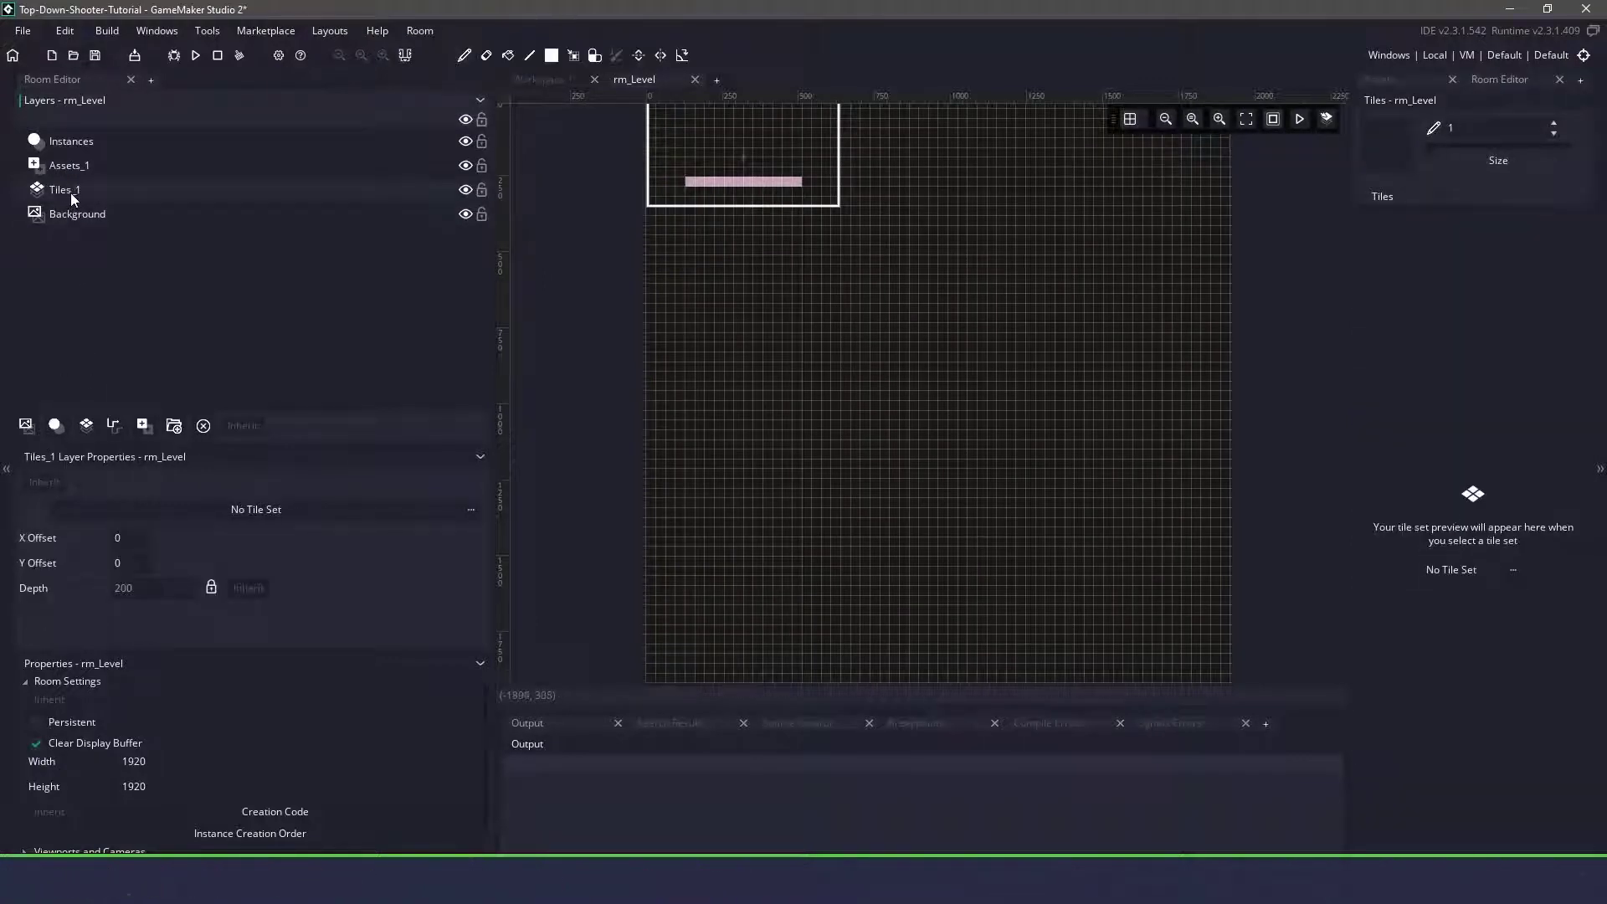
pyautogui.click(71, 190)
pyautogui.write('ts_Floor')
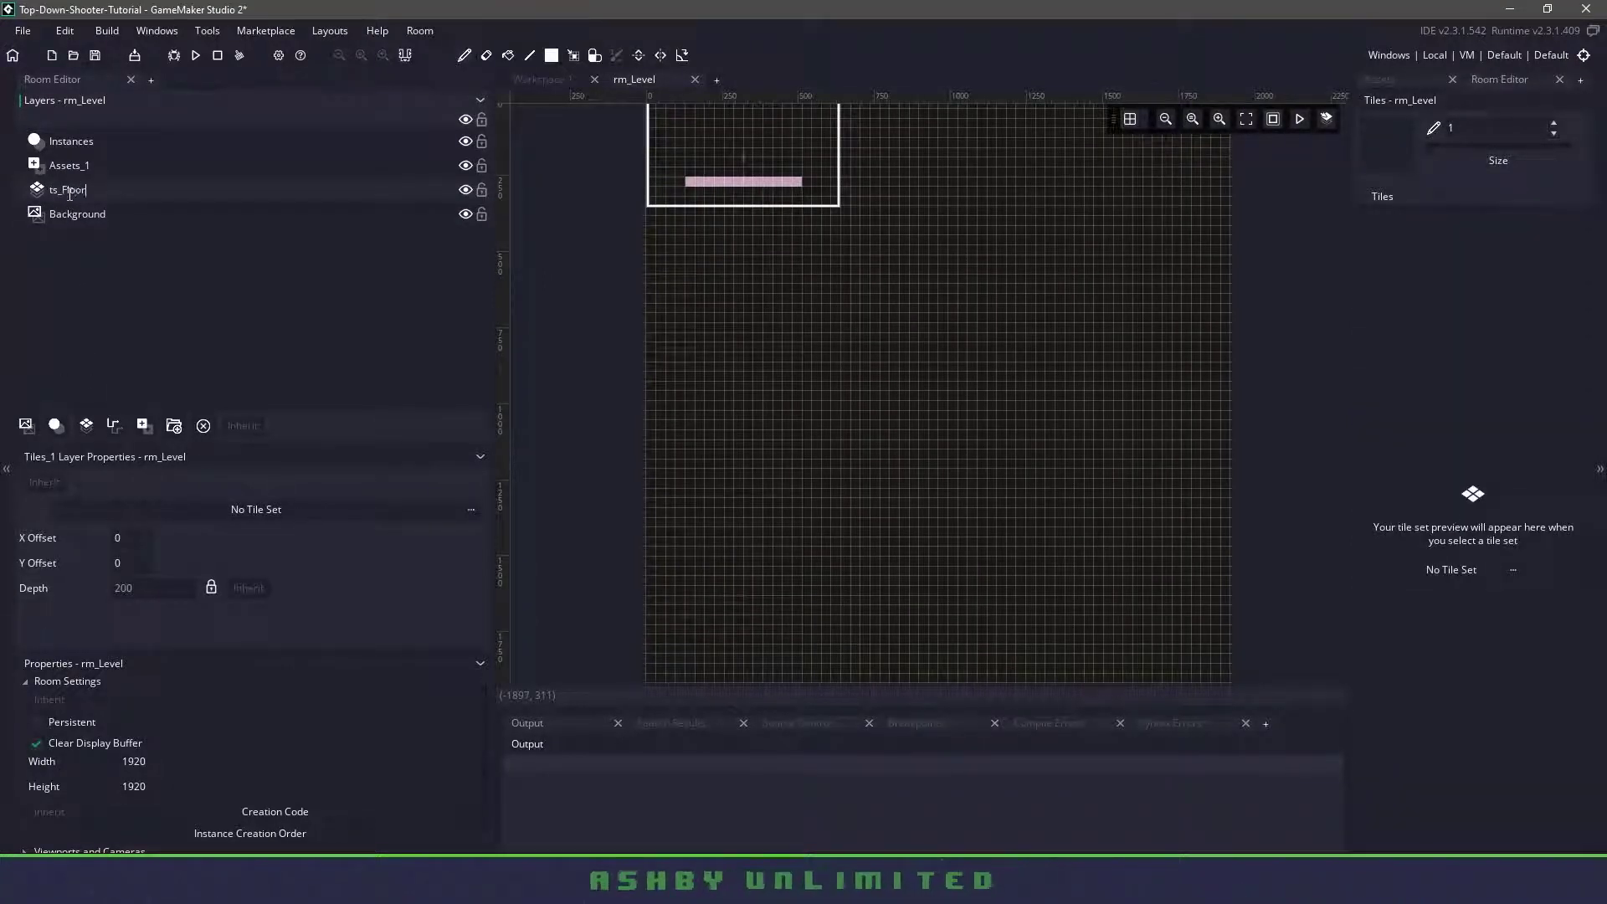
pyautogui.click(256, 508)
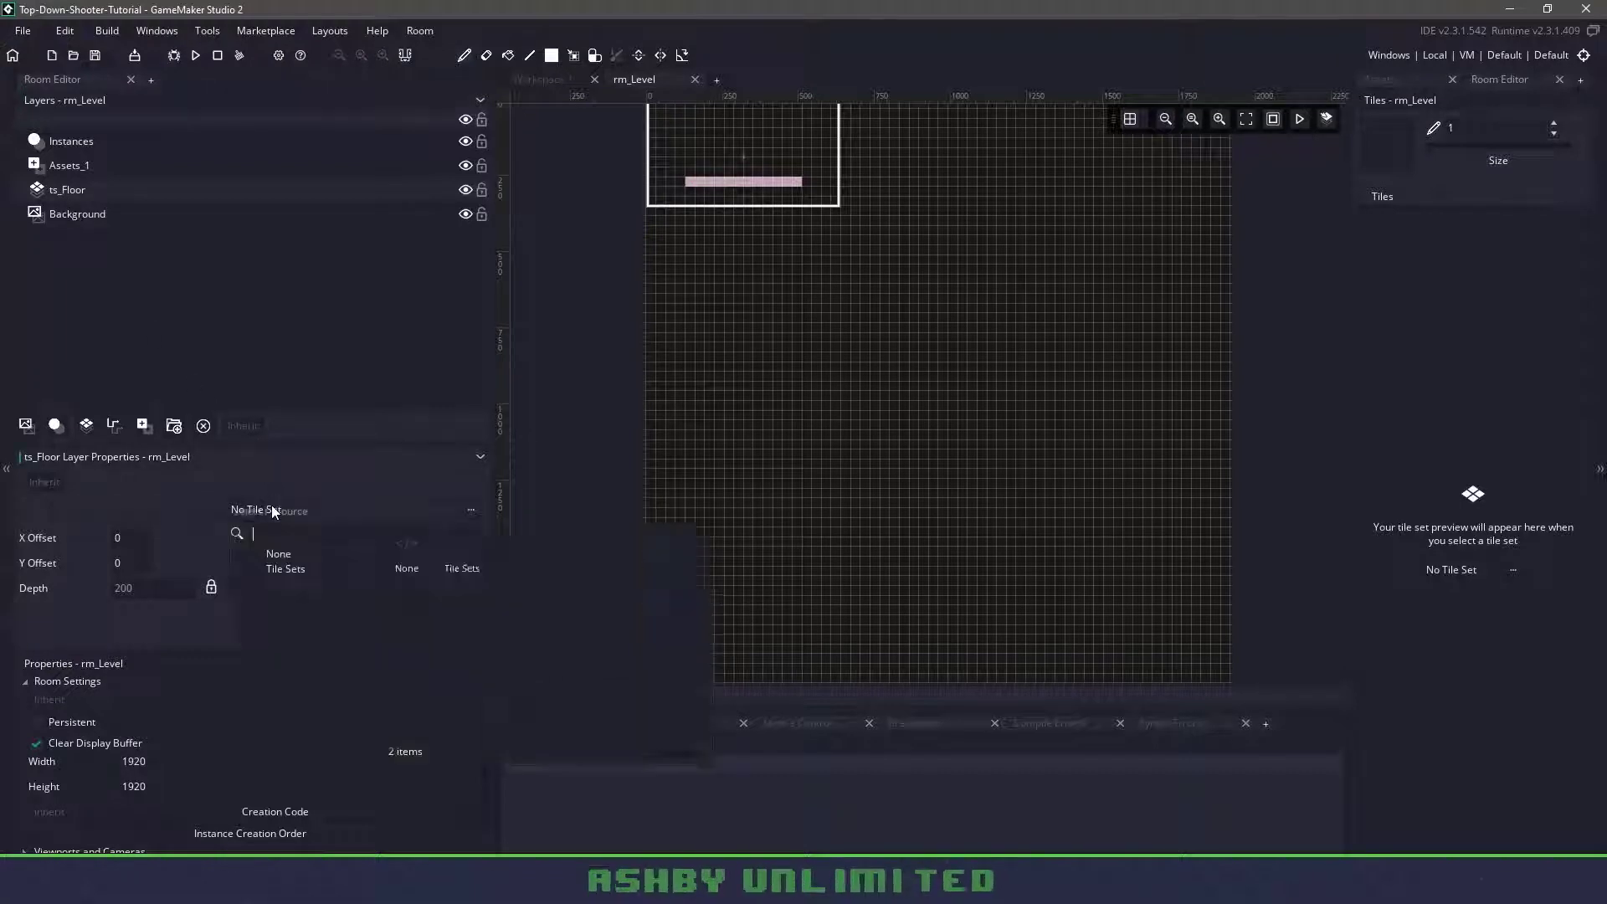
pyautogui.doubleClick(473, 541)
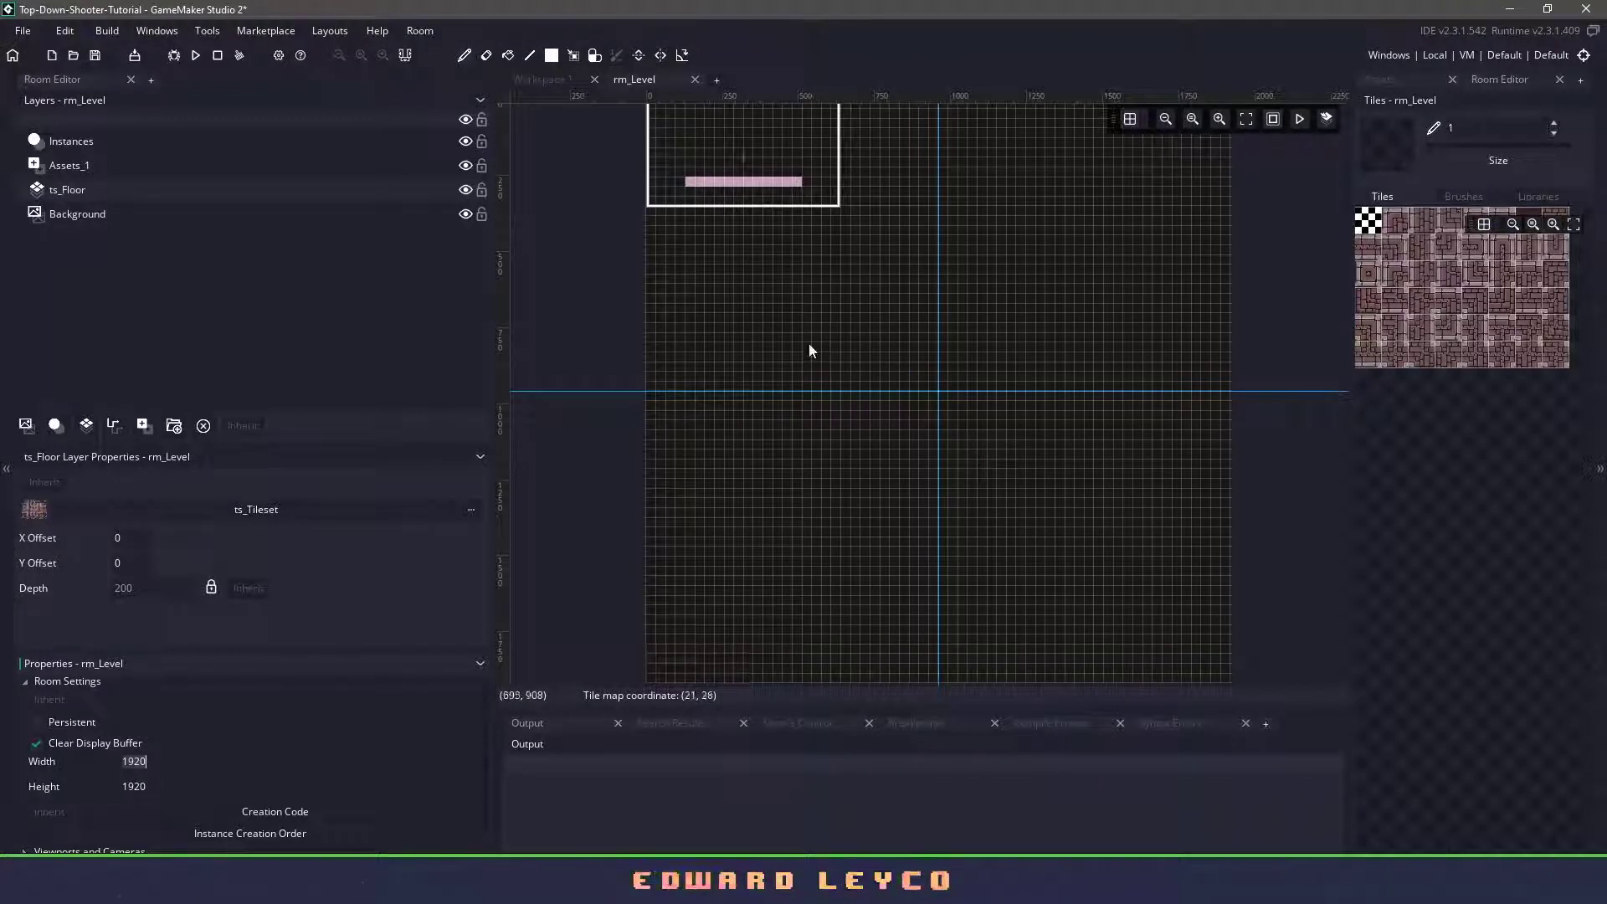
pyautogui.scroll(3, 868, 351)
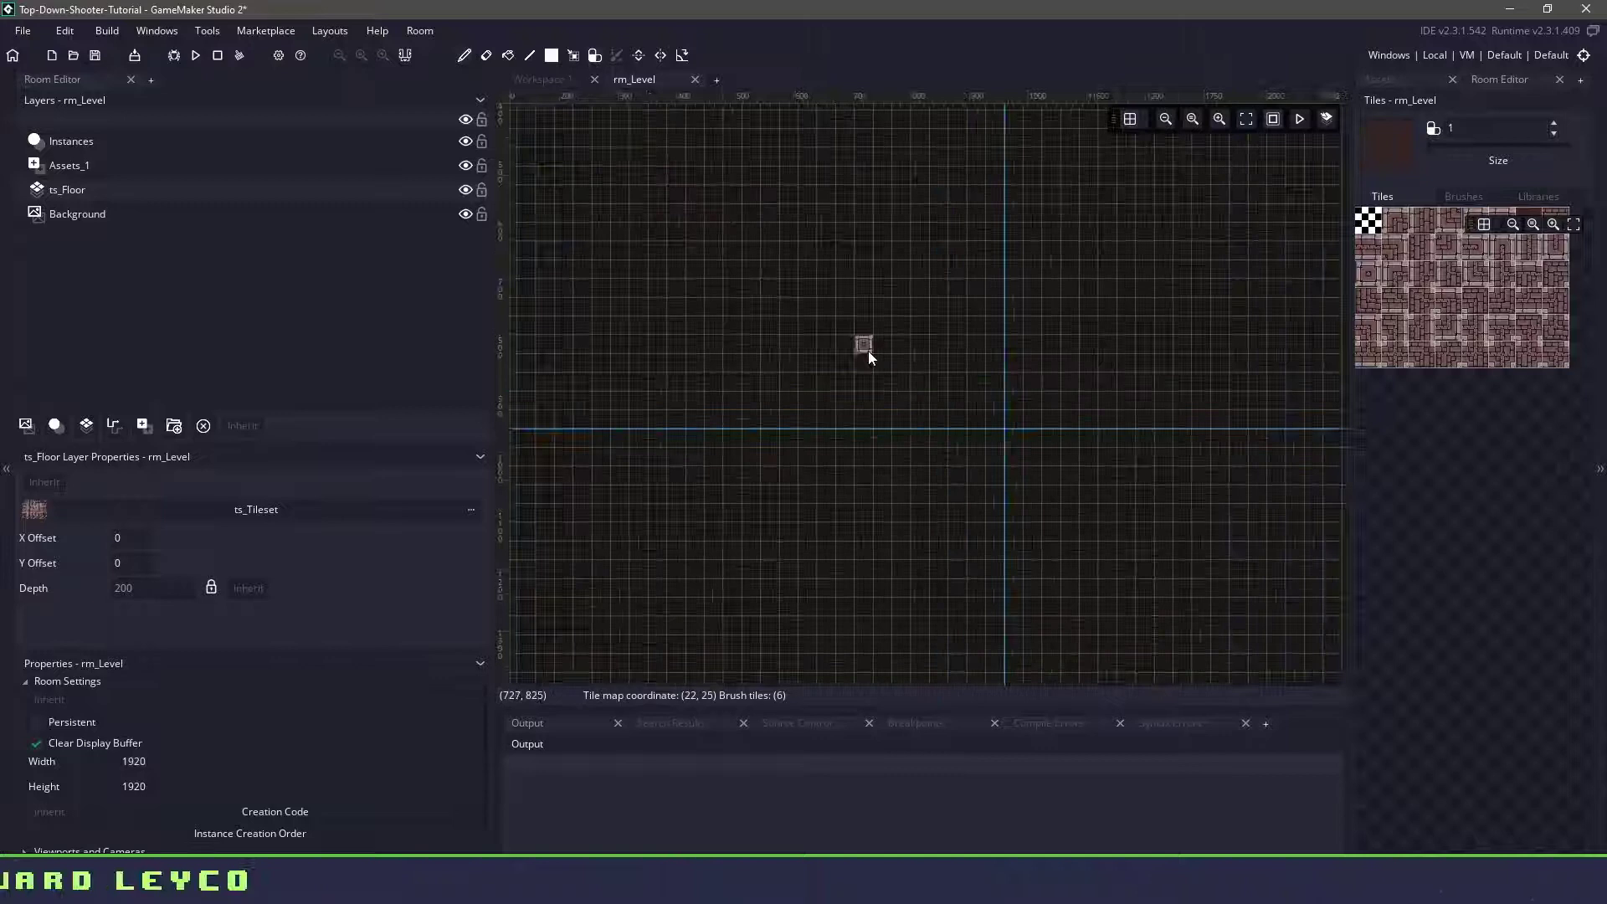
# Paint a small autotiled floor block on ts_Floor, filling holes so the brick walls close into a rectangle.
pyautogui.moveTo(703, 304)
pyautogui.mouseDown()
pyautogui.moveTo(844, 305)
pyautogui.moveTo(923, 426)
pyautogui.moveTo(755, 453)
pyautogui.mouseUp()
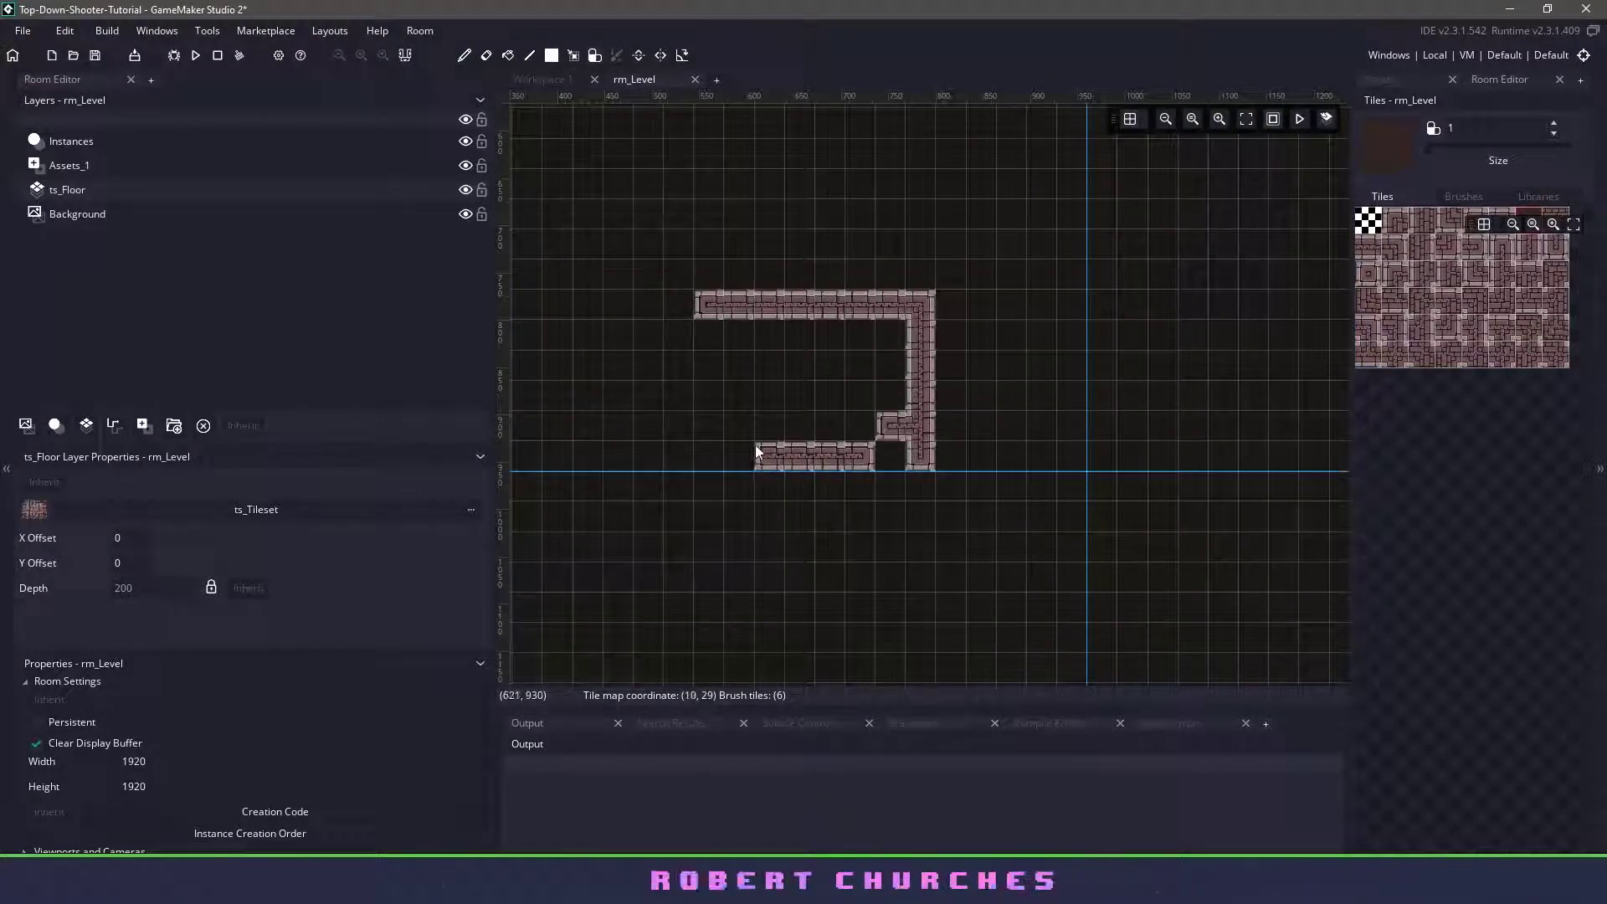
pyautogui.moveTo(737, 392); pyautogui.dragTo(759, 443)
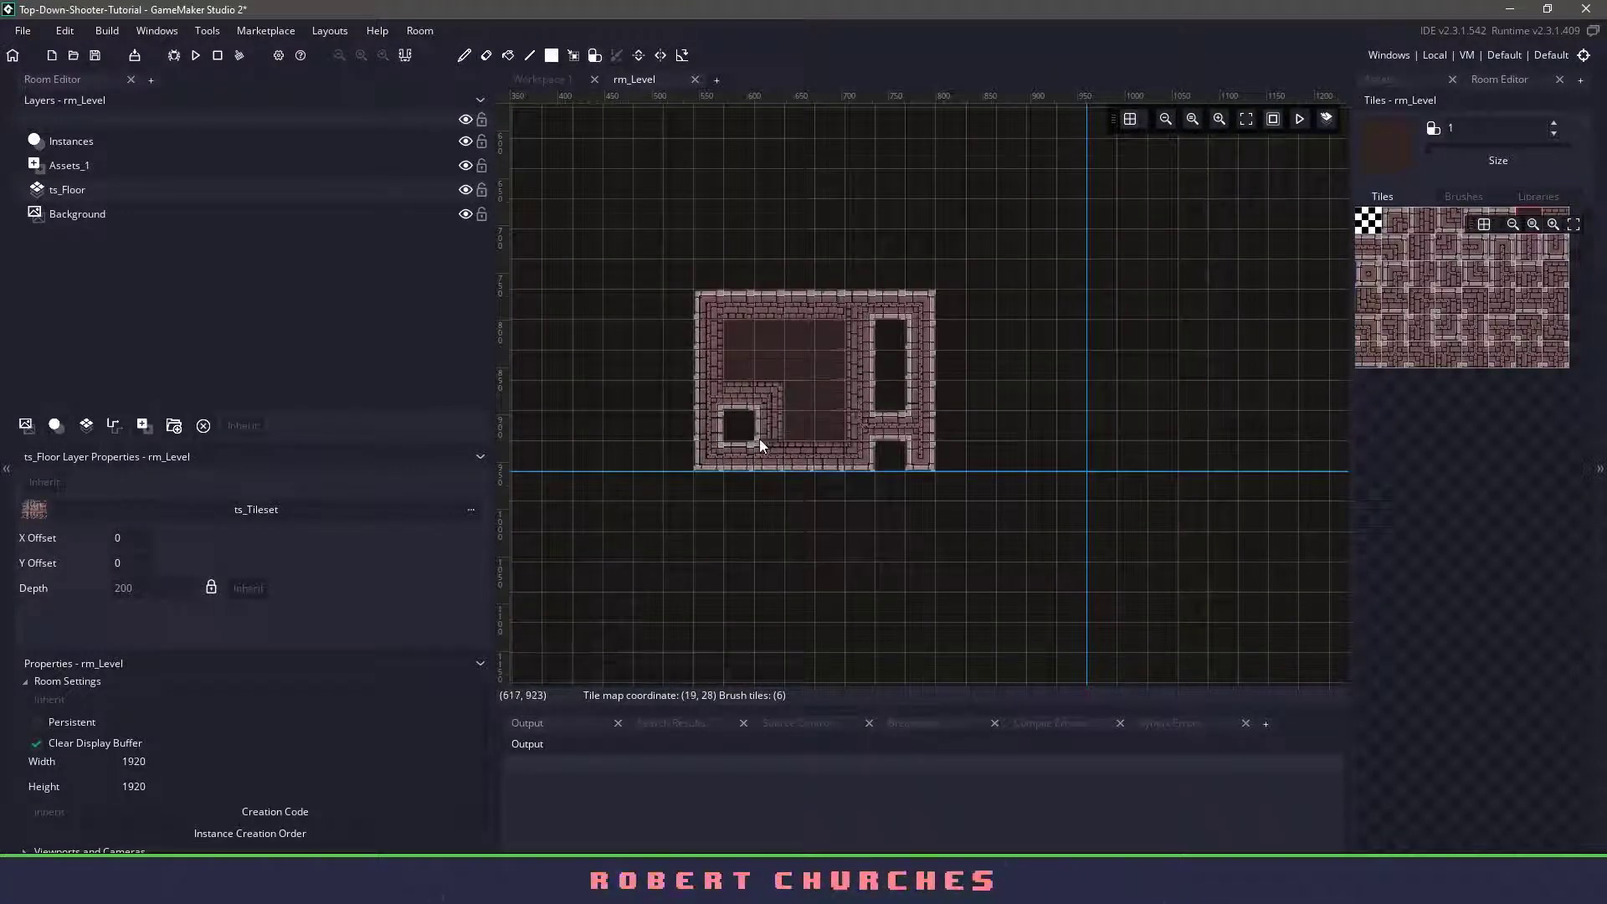
pyautogui.moveTo(805, 367)
pyautogui.mouseDown()
pyautogui.moveTo(769, 390)
pyautogui.moveTo(896, 455)
pyautogui.moveTo(844, 374)
pyautogui.mouseUp()
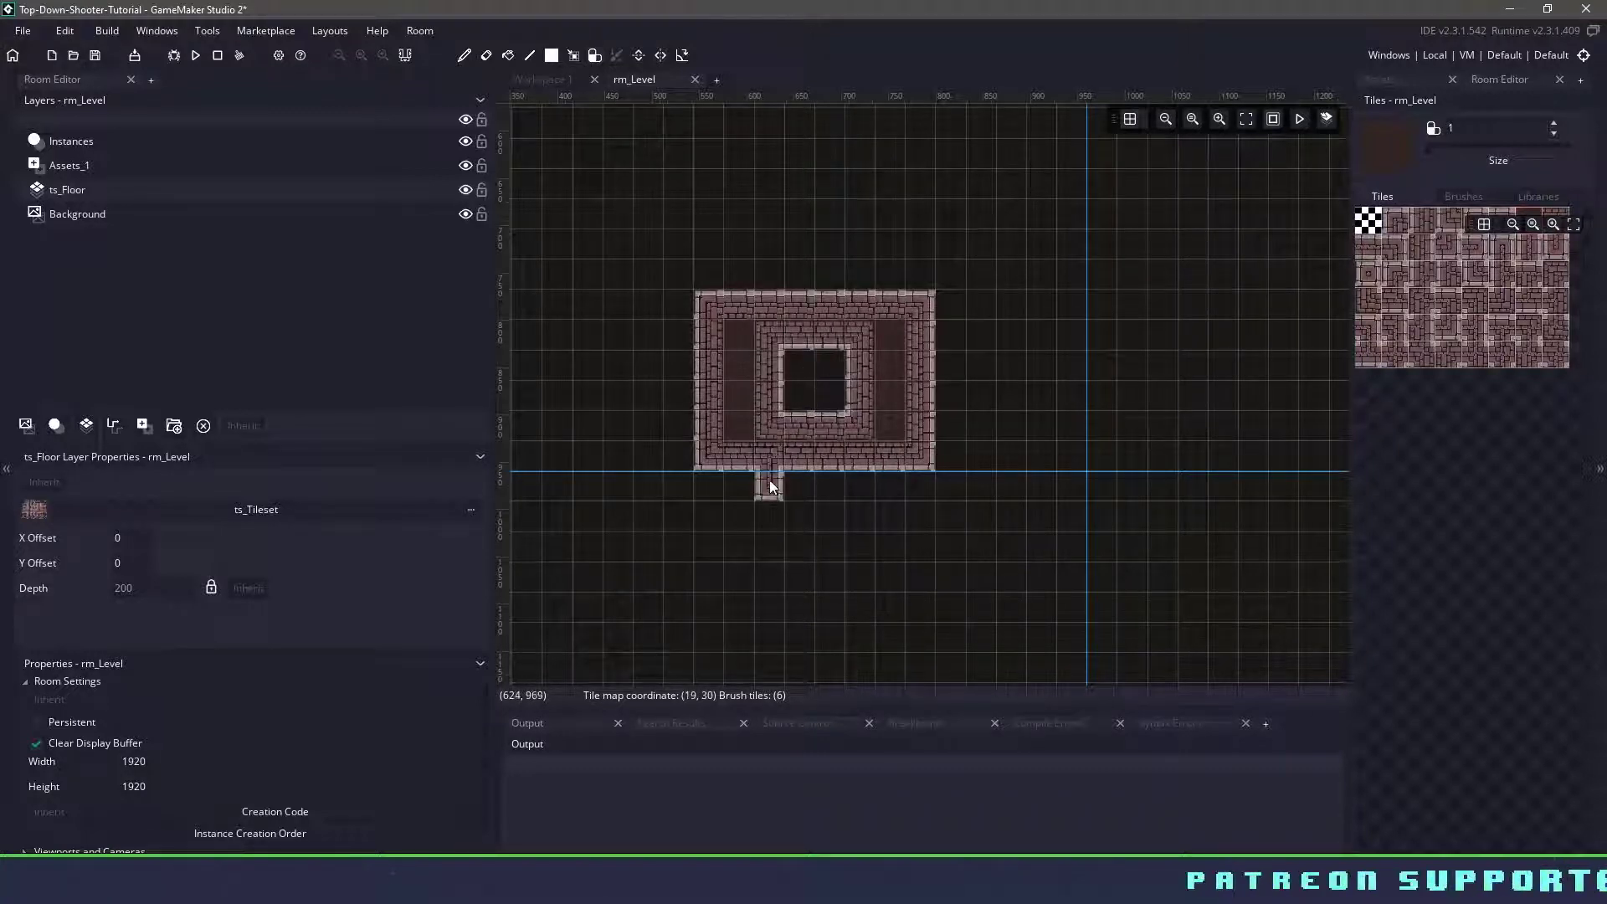
pyautogui.click(710, 283)
pyautogui.scroll(-4, 723, 309)
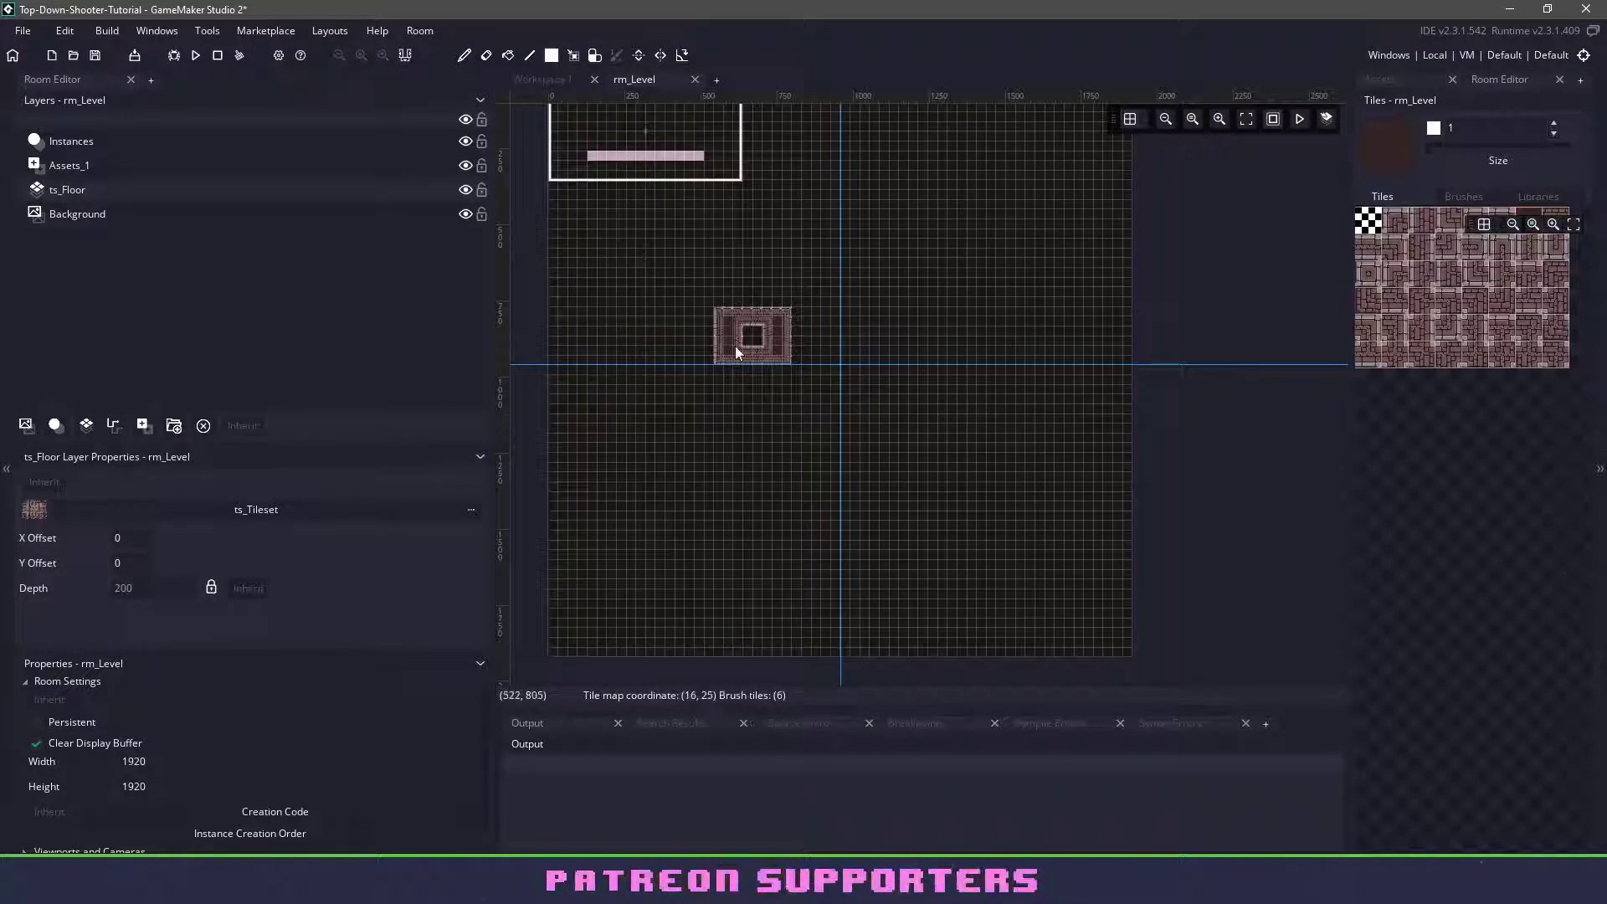
# Undo the test block and paint the full cross-shaped floor, including tiles along the right edge.
pyautogui.hotkey('ctrl', 'z')
pyautogui.scroll(-1, 910, 600)
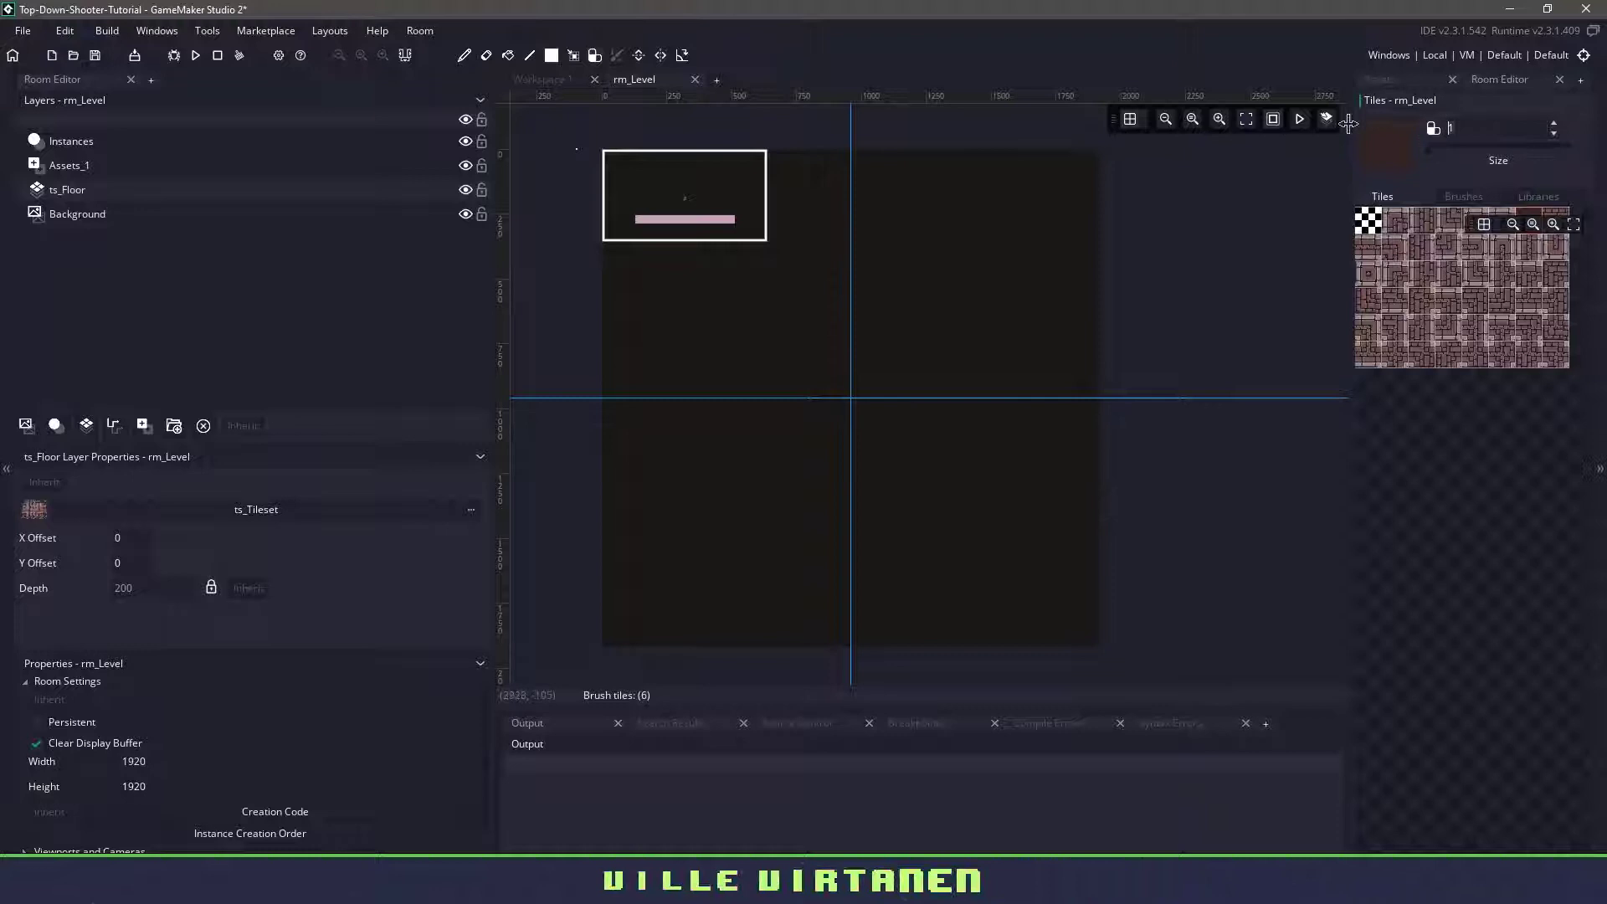
pyautogui.write('30')
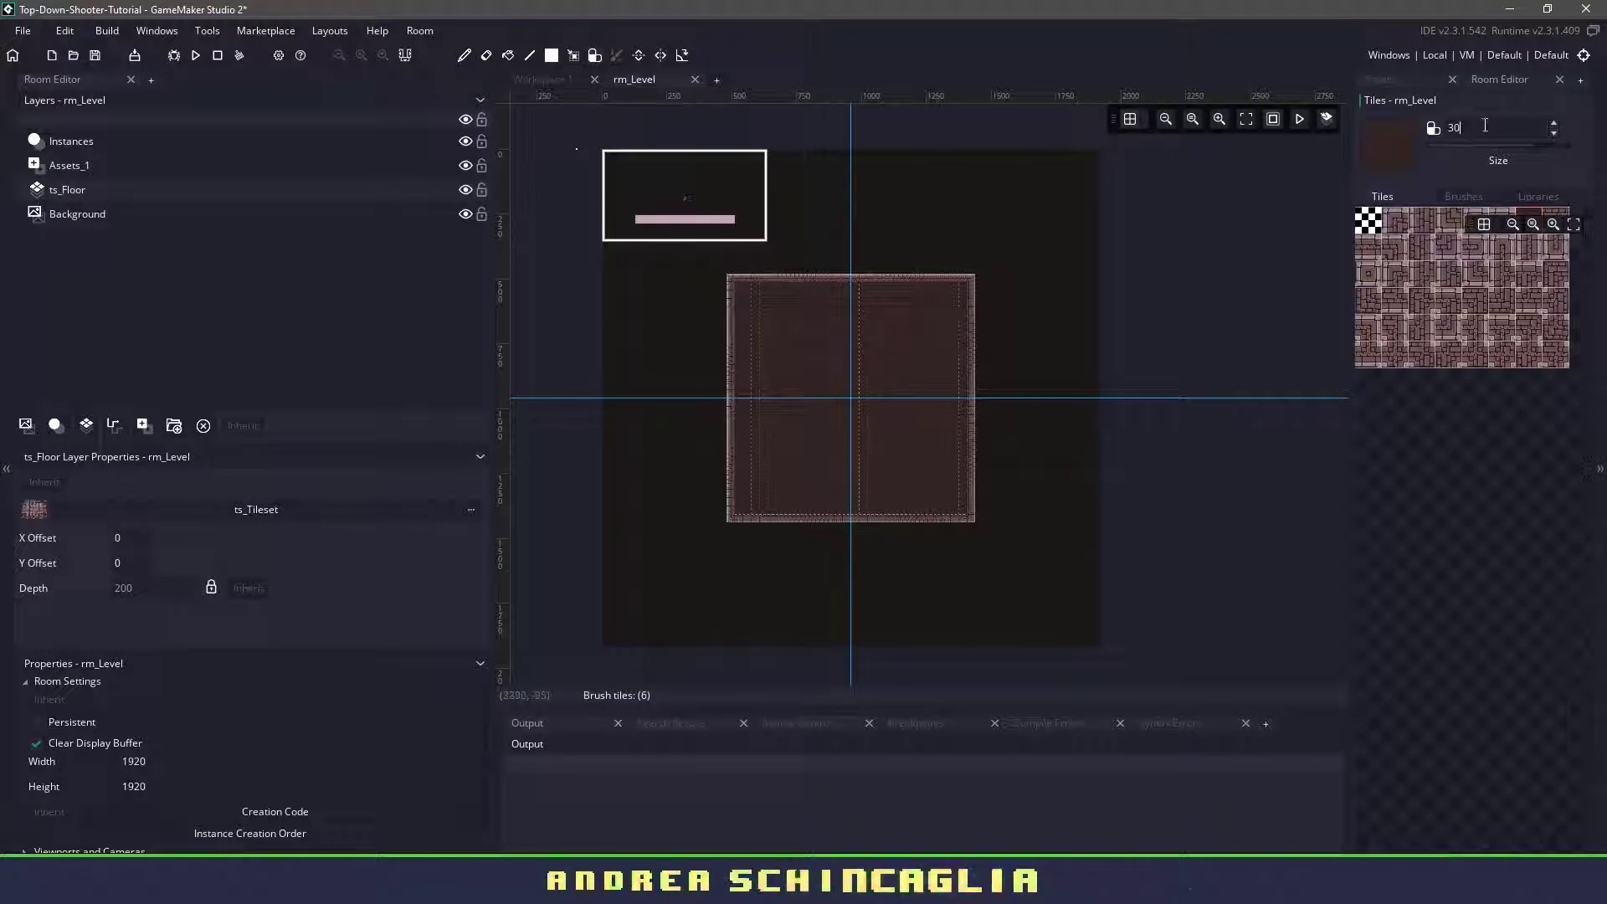
pyautogui.write('20')
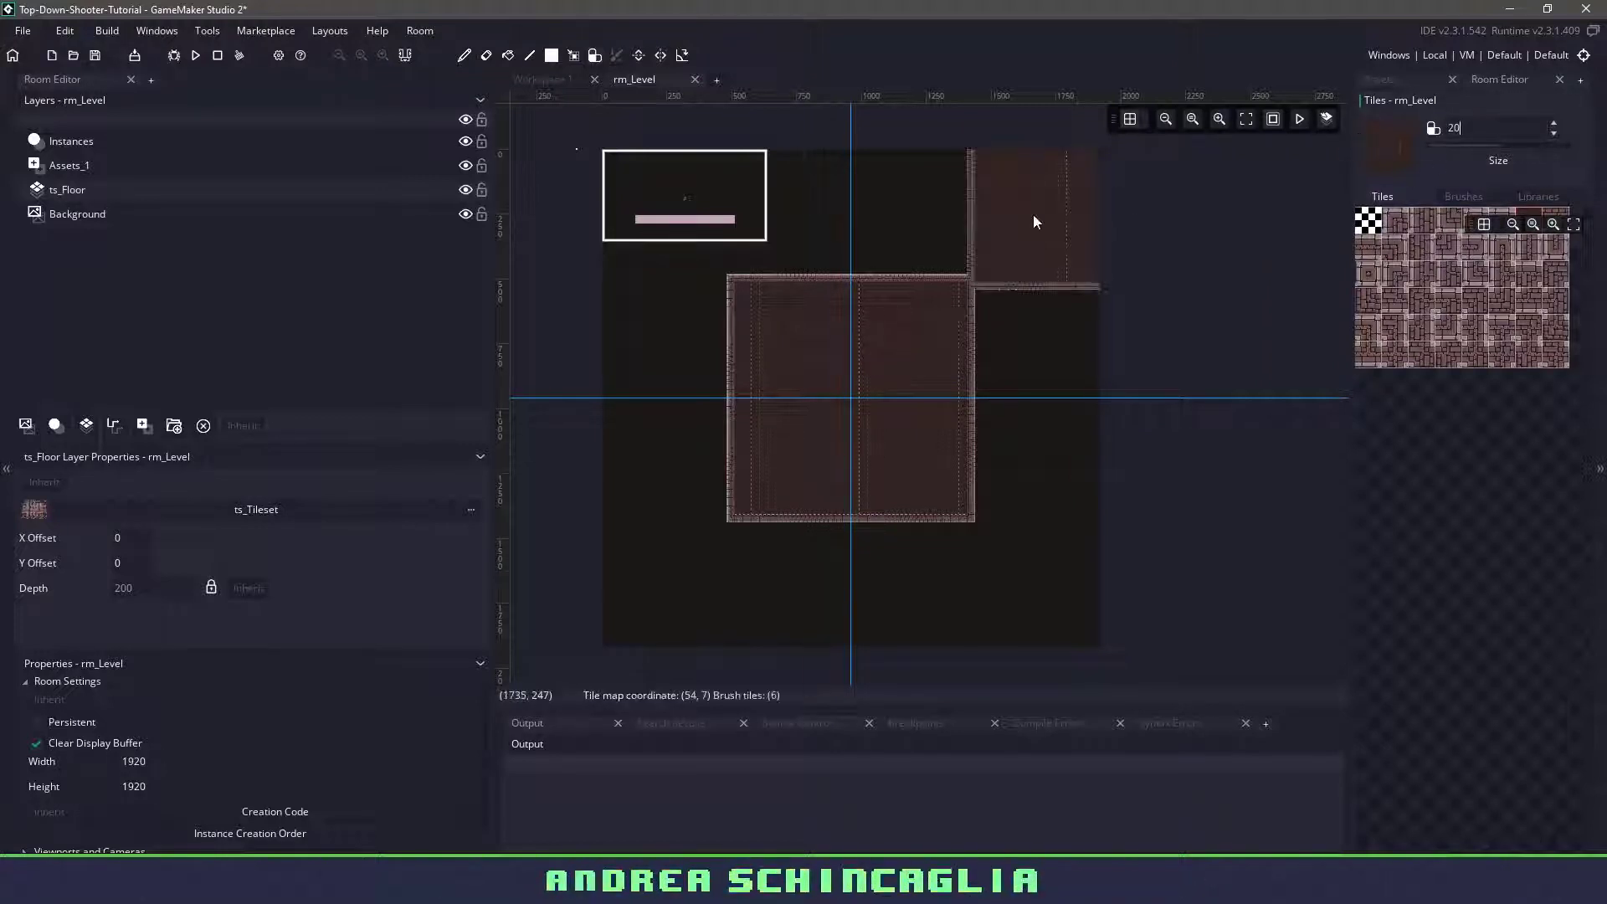
pyautogui.scroll(3, 852, 254)
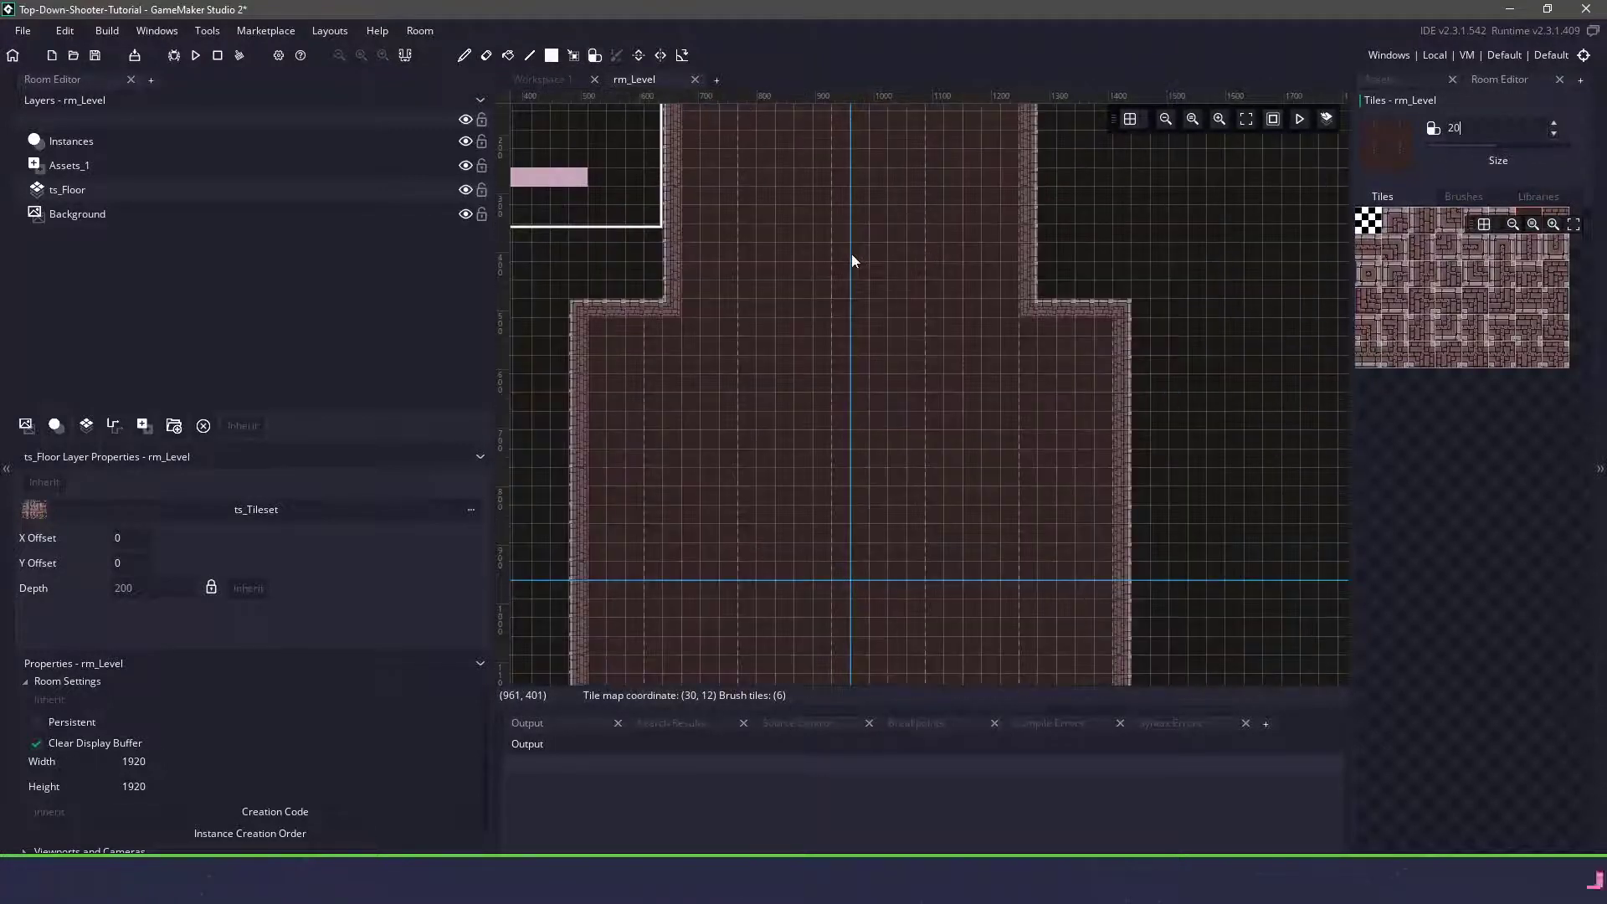
pyautogui.scroll(2, 871, 335)
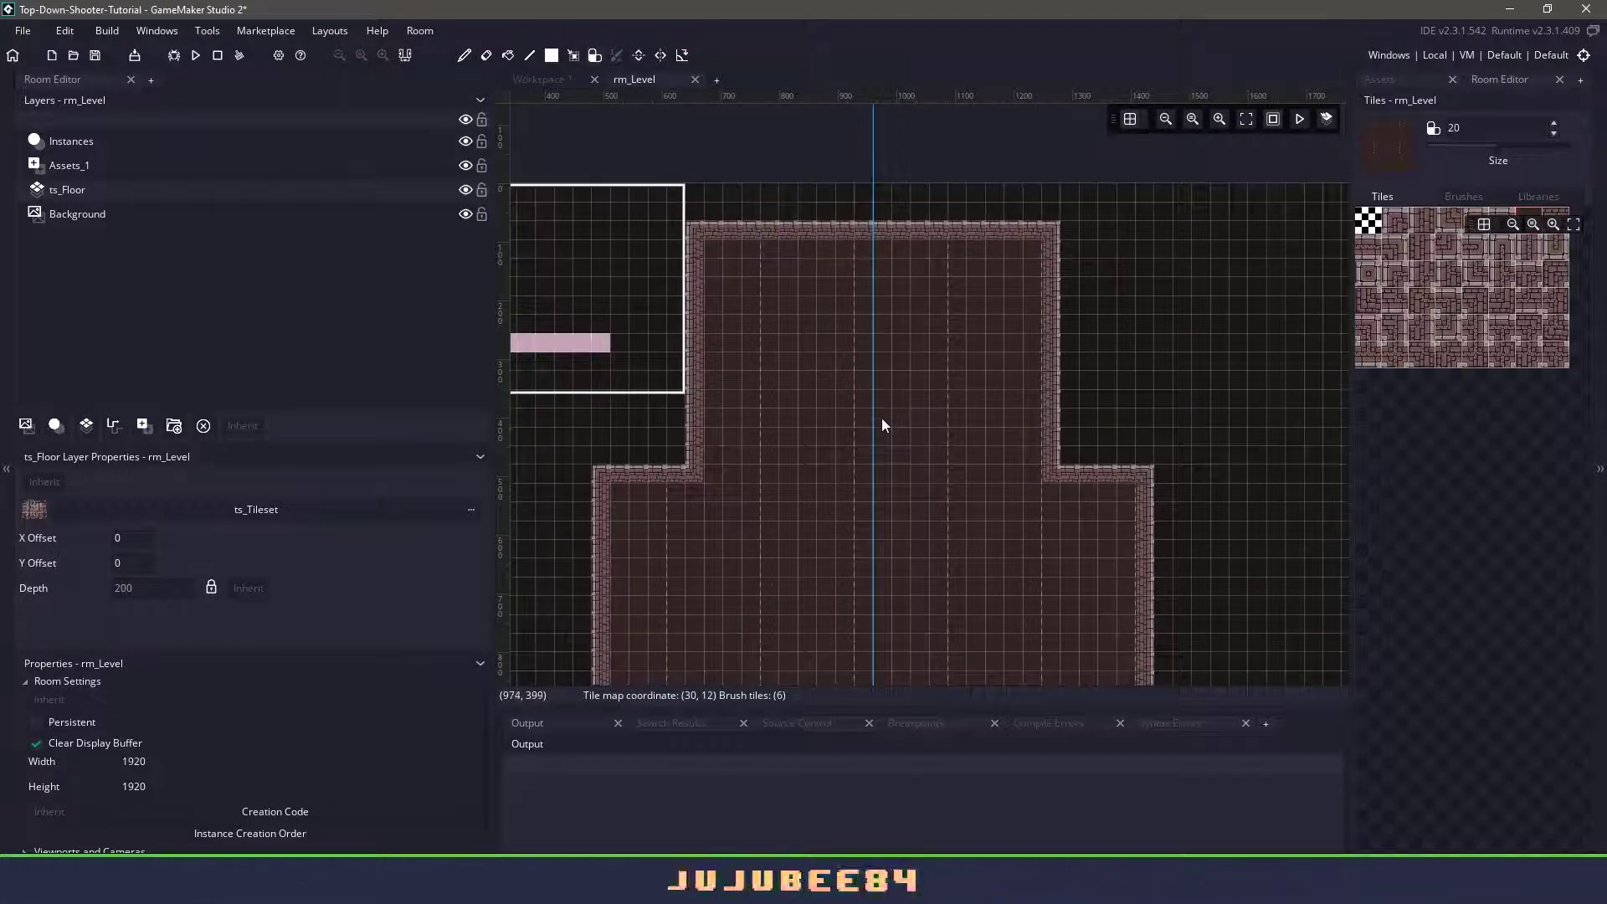
pyautogui.middleClick(881, 418)
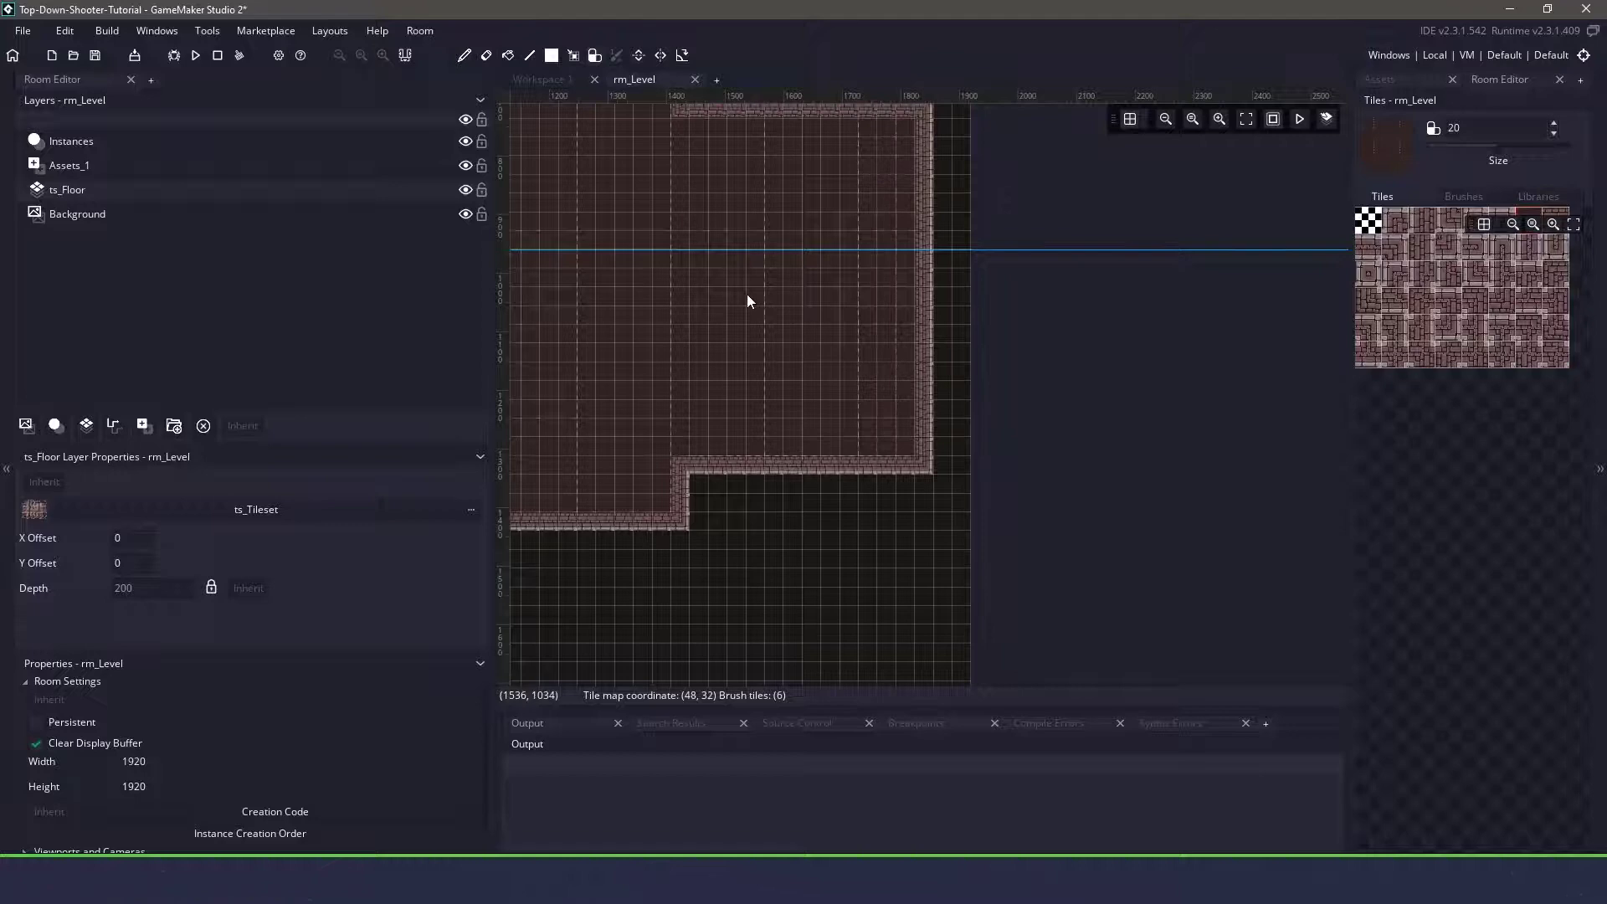
pyautogui.moveTo(747, 294); pyautogui.dragTo(939, 473)
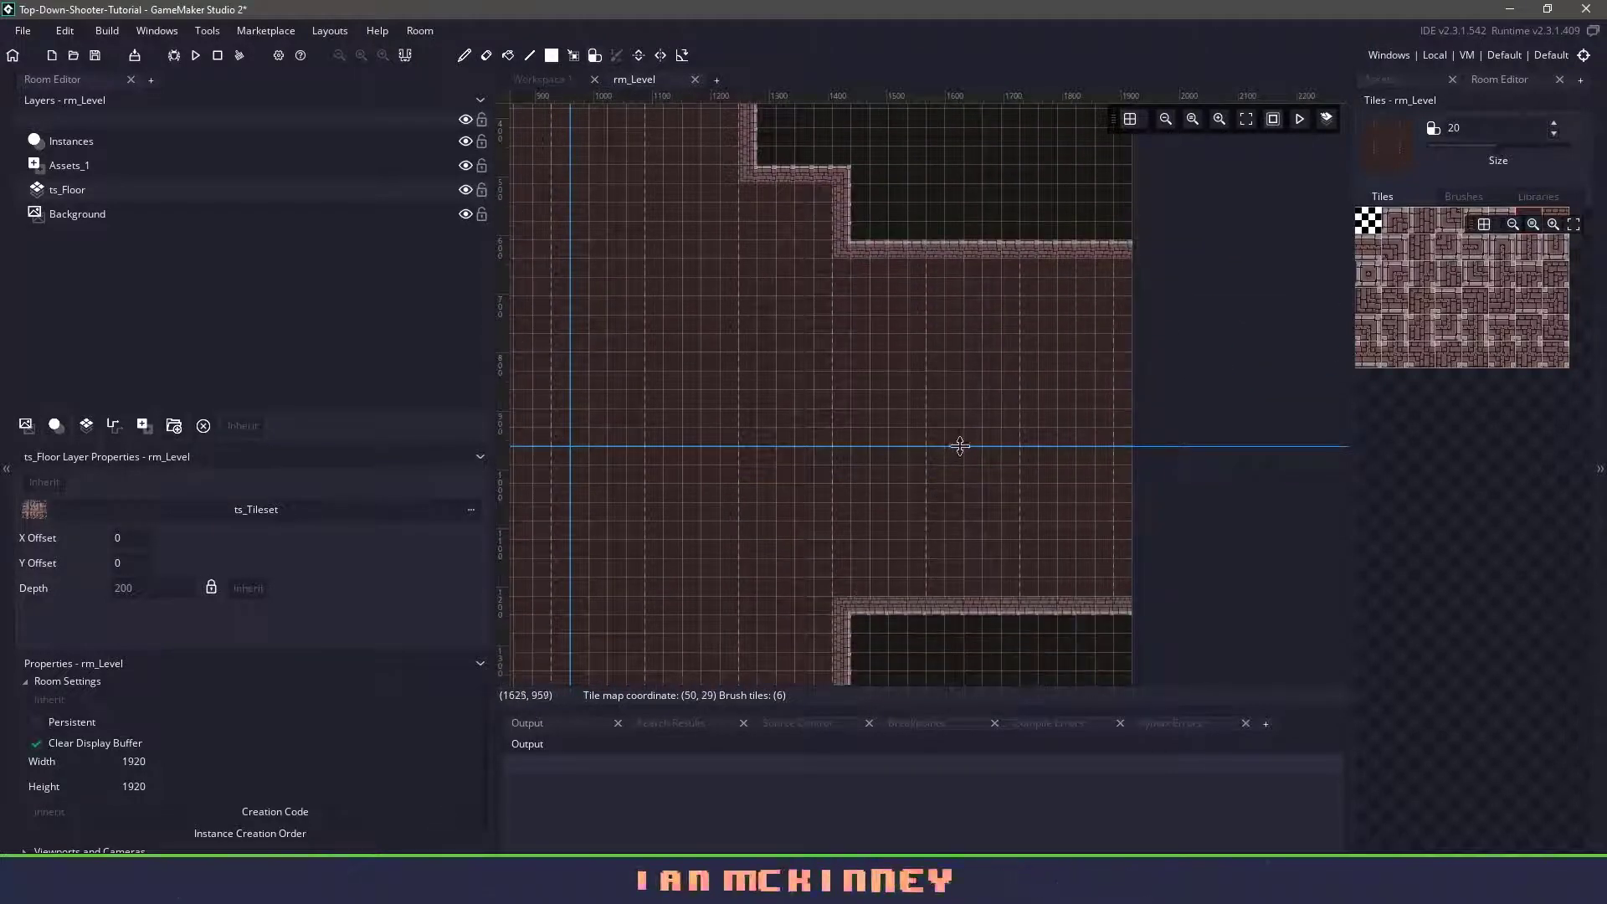
pyautogui.moveTo(781, 581); pyautogui.dragTo(768, 383)
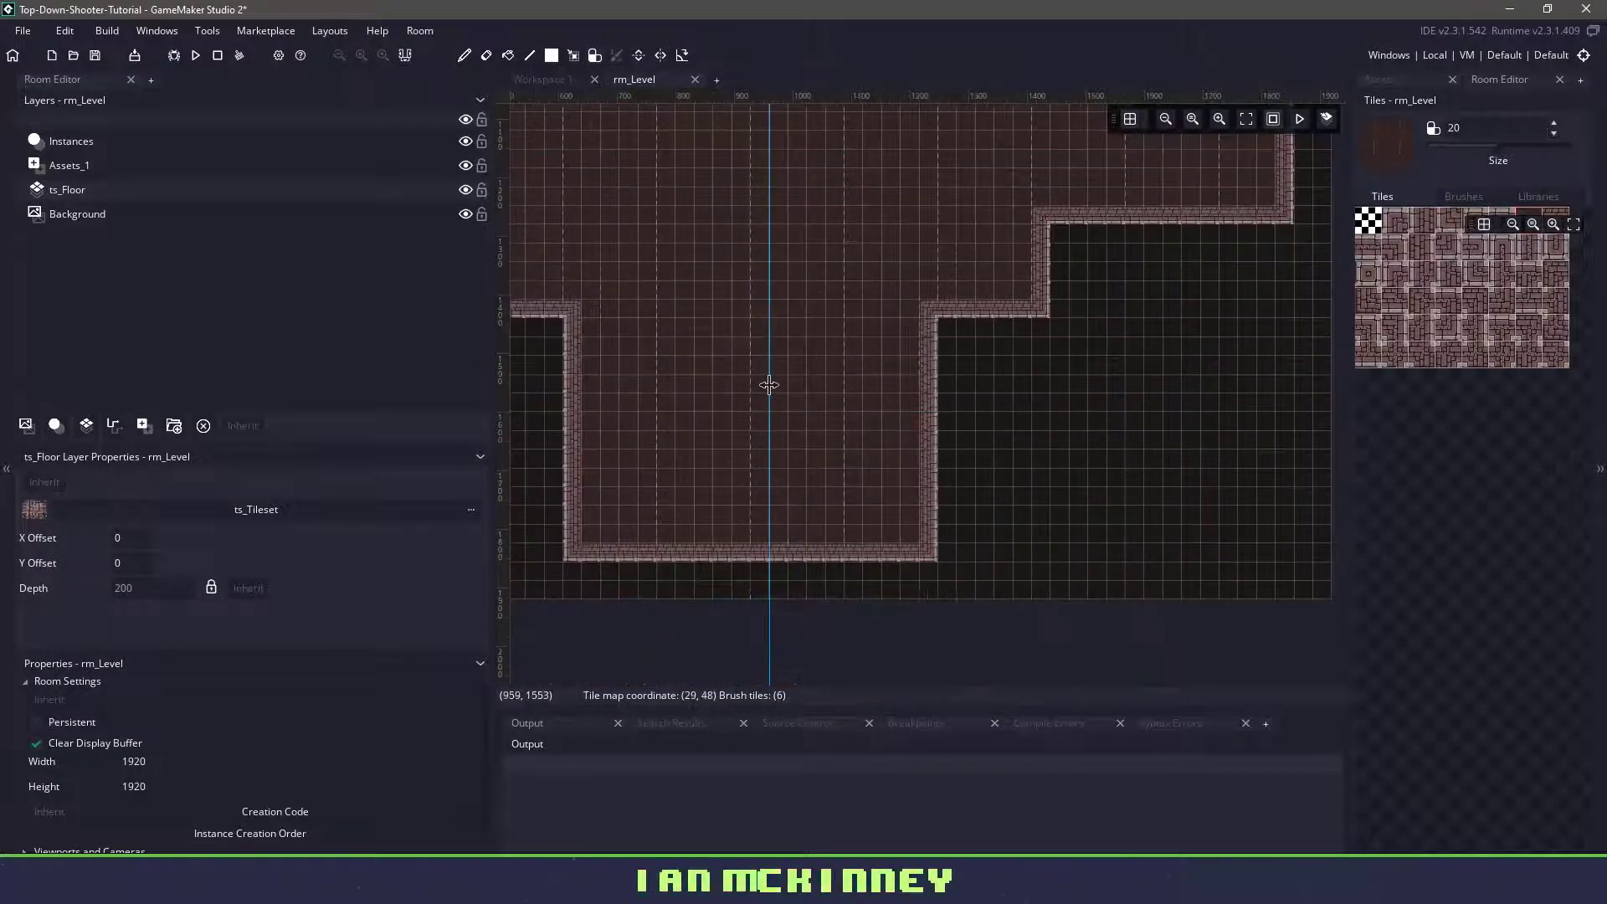
pyautogui.scroll(-5, 769, 383)
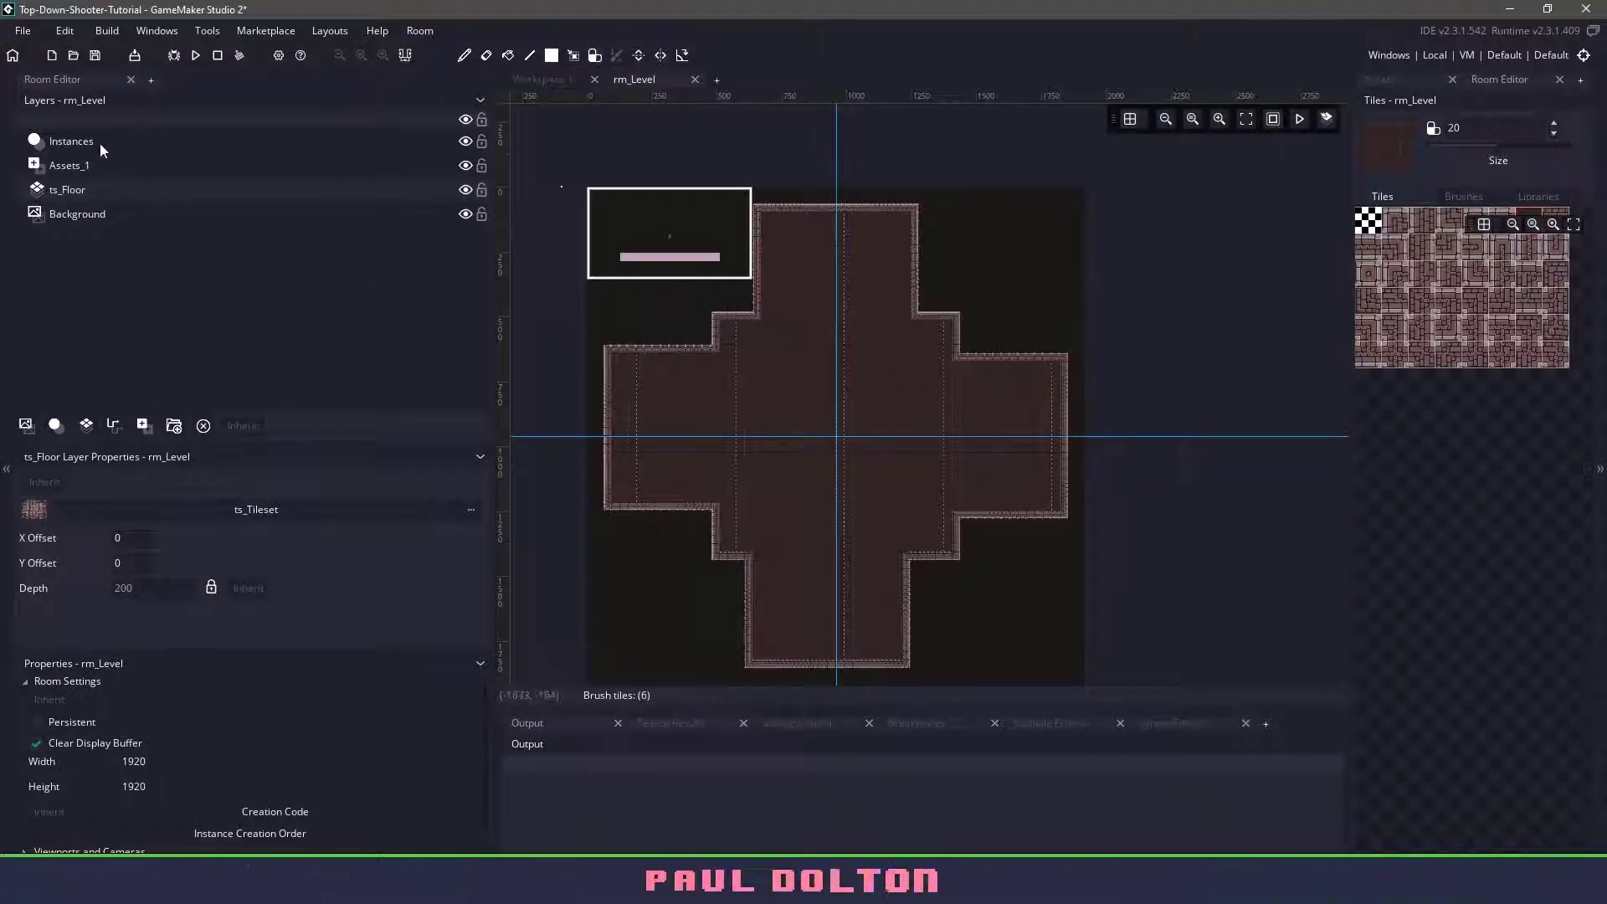
# Delete the stray obj_Solid instance from the Instances layer and remove the Assets_1 layer.
pyautogui.click(72, 141)
pyautogui.click(100, 498)
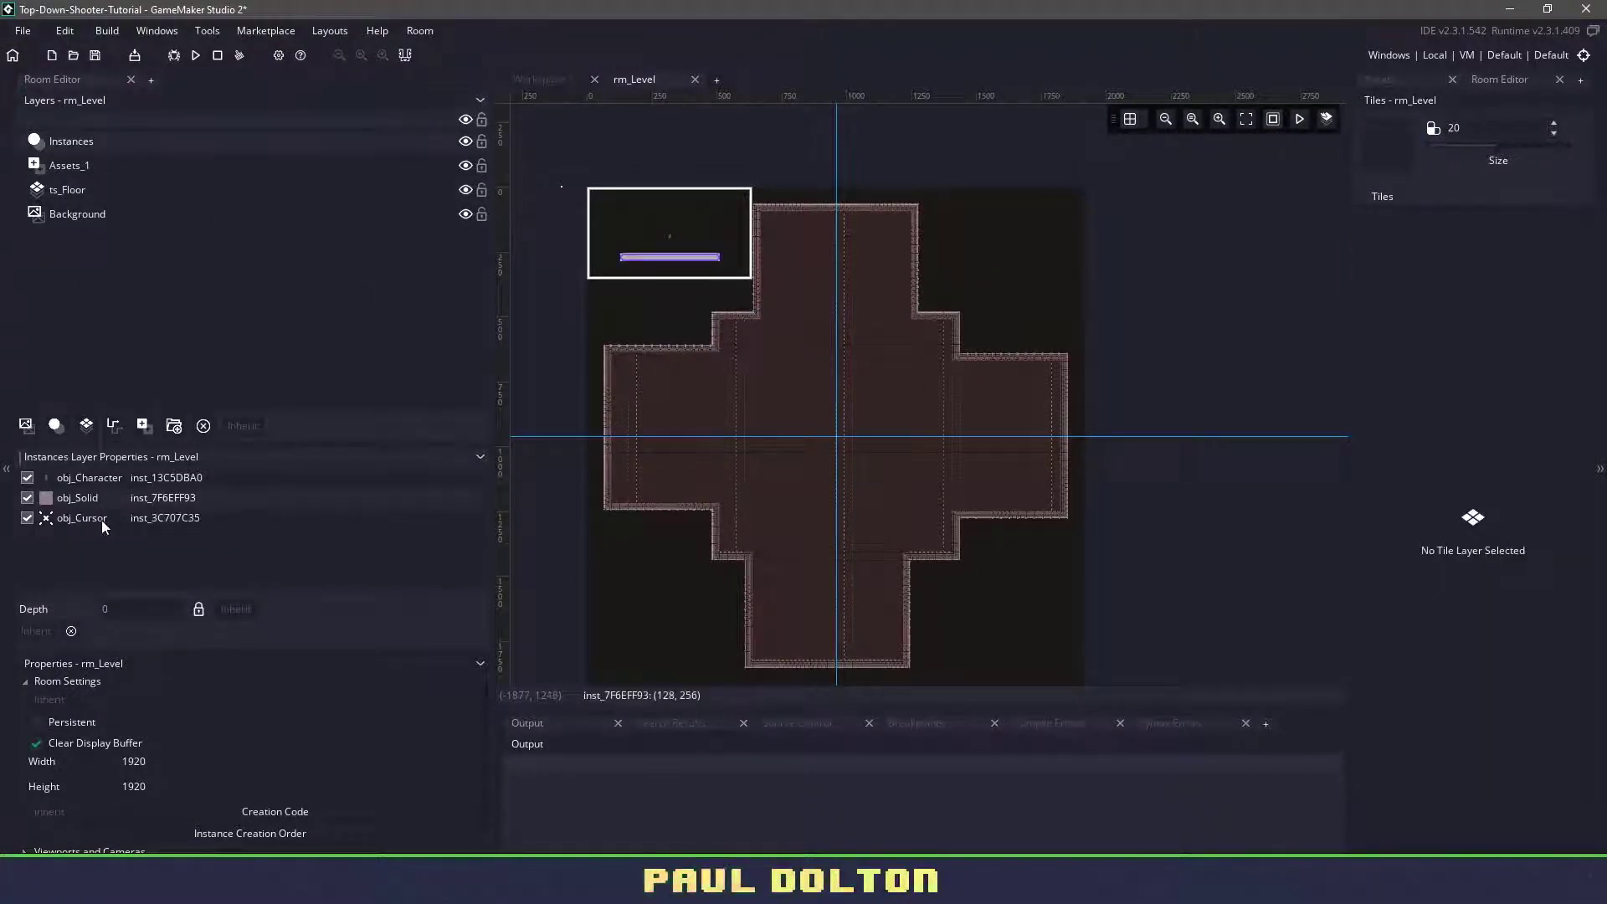
pyautogui.press('Delete')
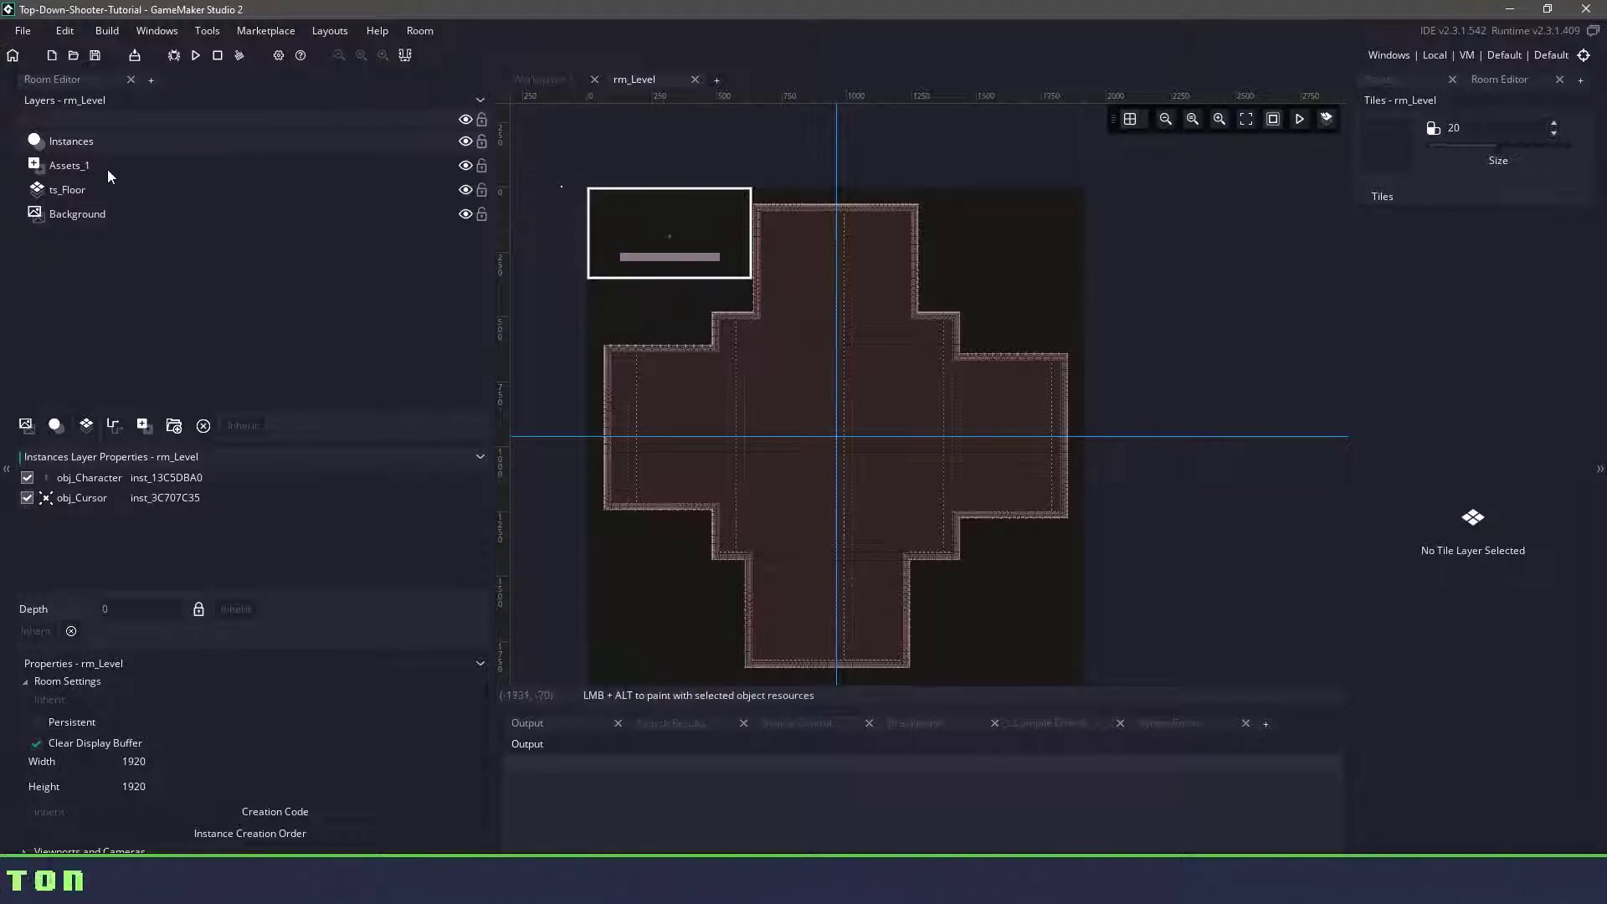
pyautogui.click(70, 188)
pyautogui.press('Delete')
# Add a new instance layer above ts_Floor named Solids and show the asset tree.
pyautogui.click(87, 164)
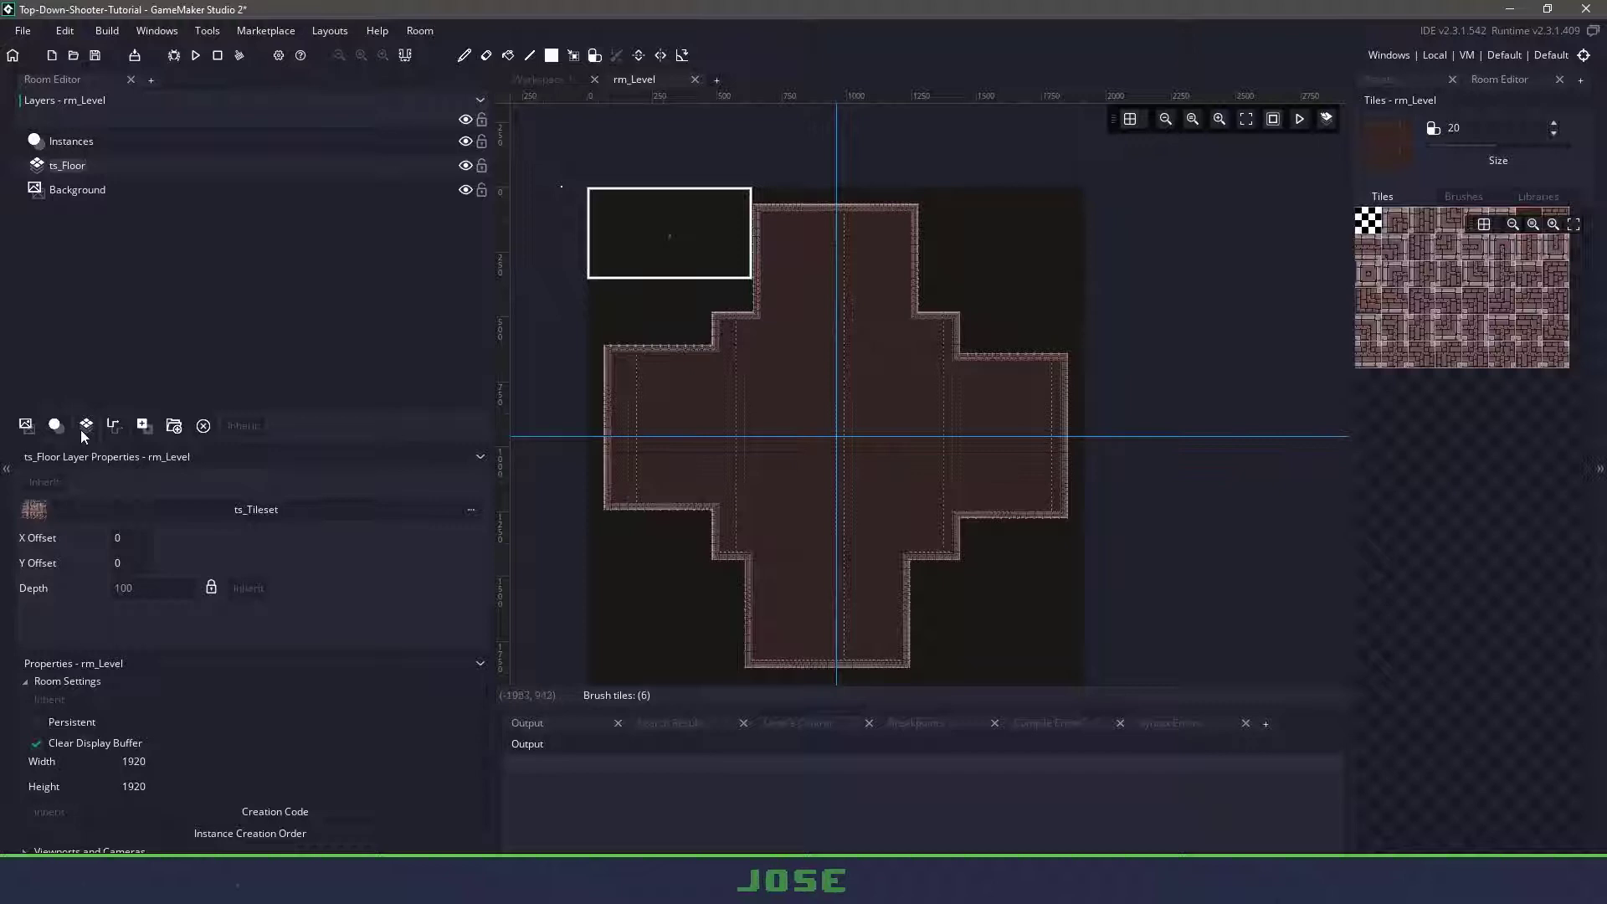
pyautogui.click(55, 426)
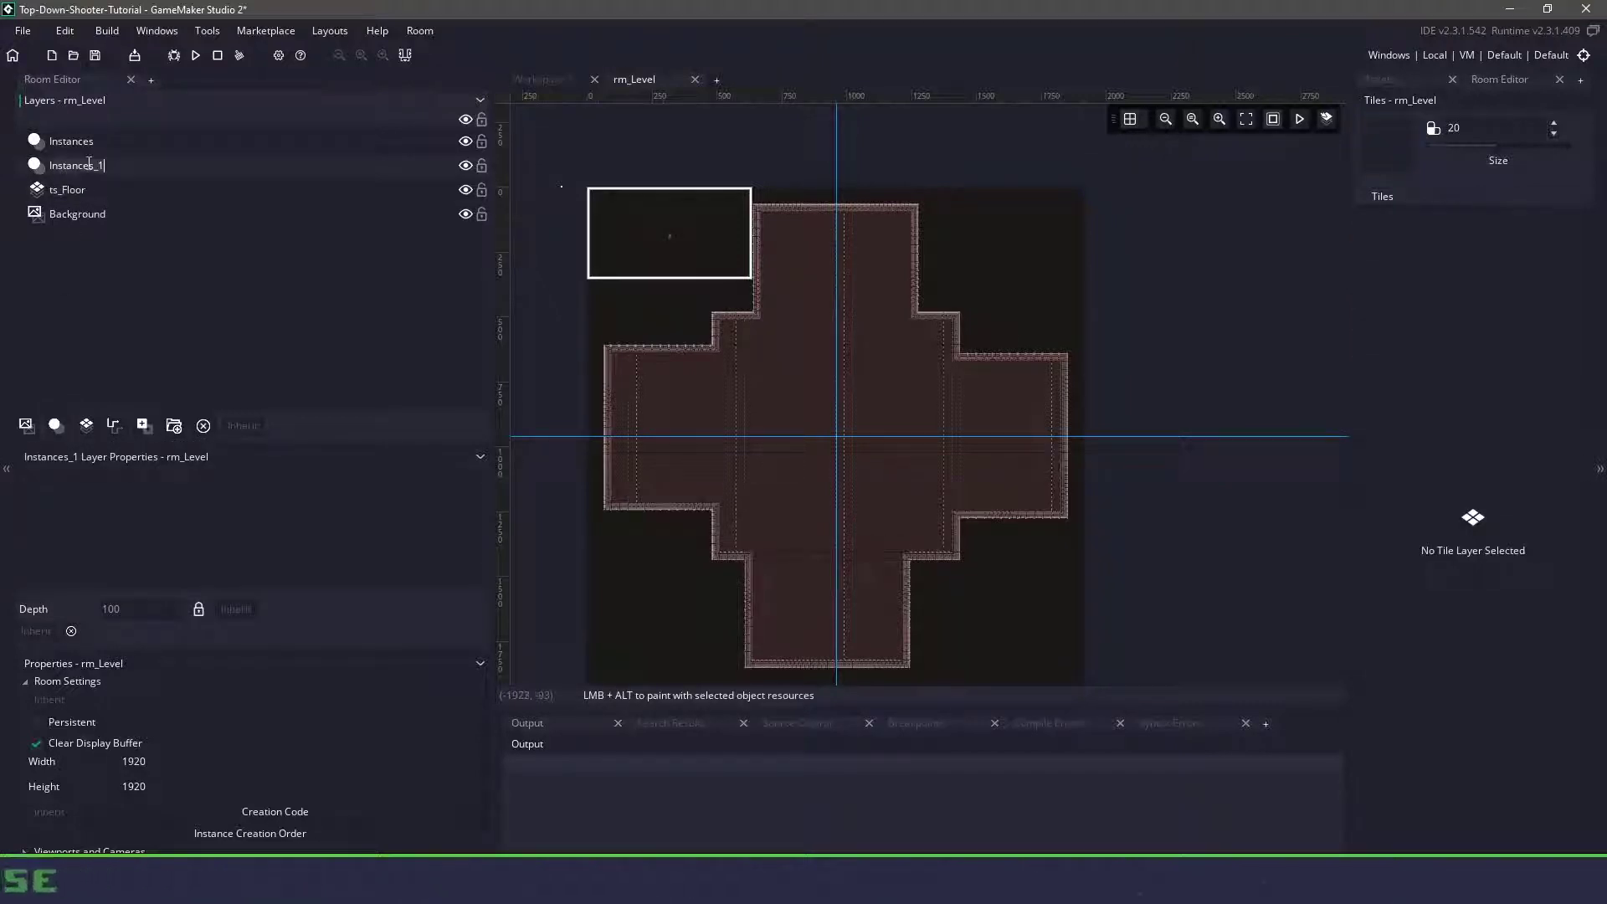
pyautogui.write('Solids')
pyautogui.press('Return')
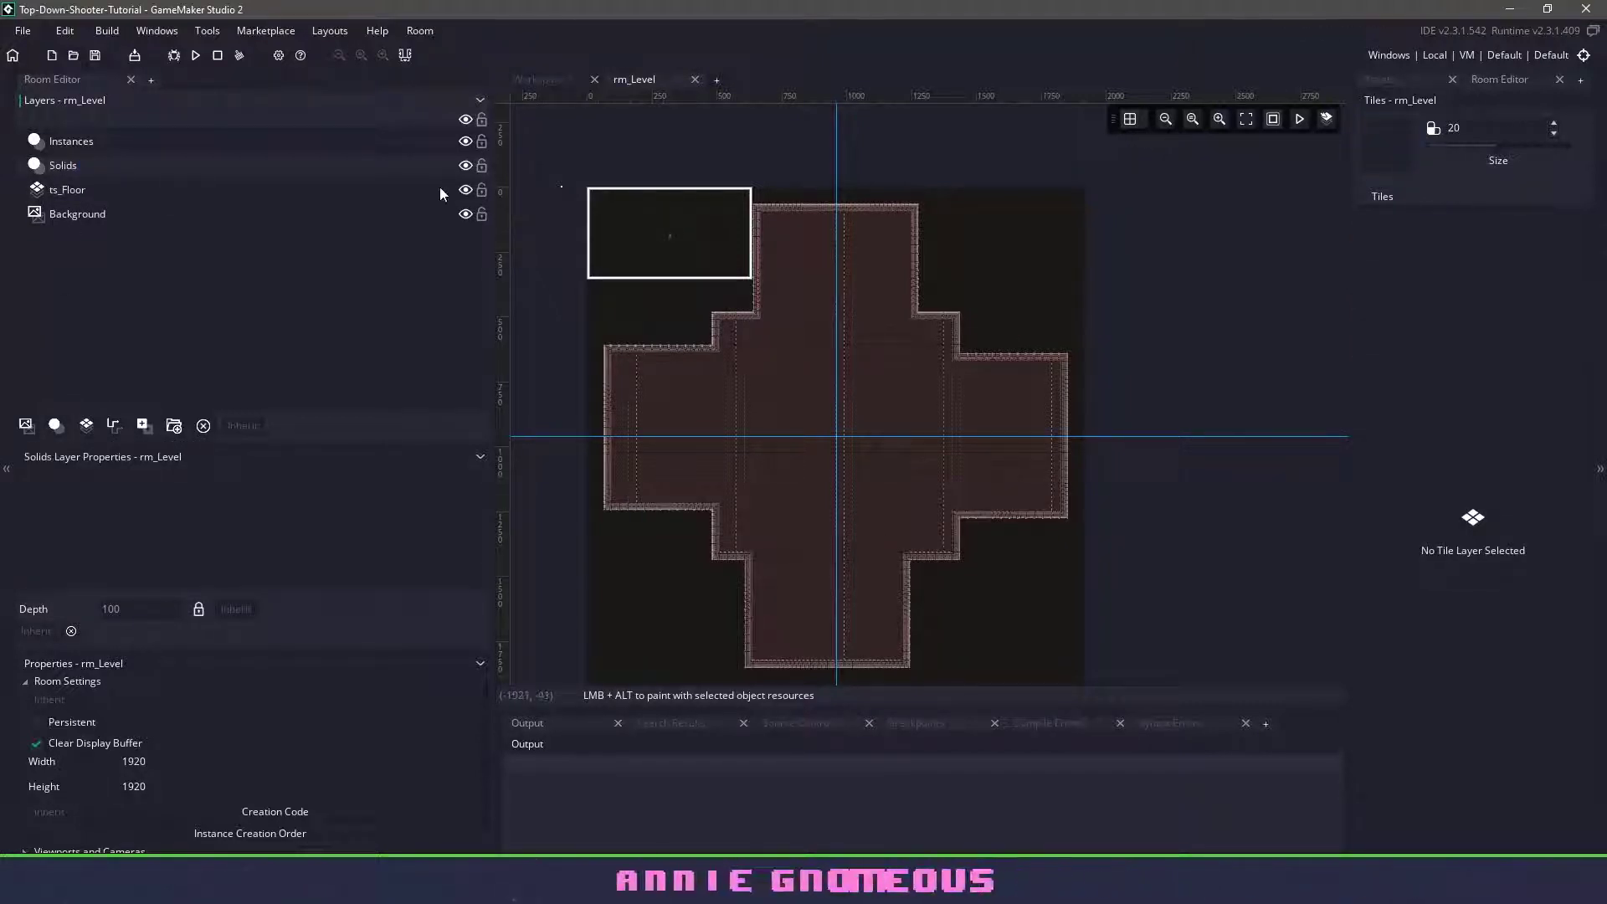
pyautogui.click(1380, 80)
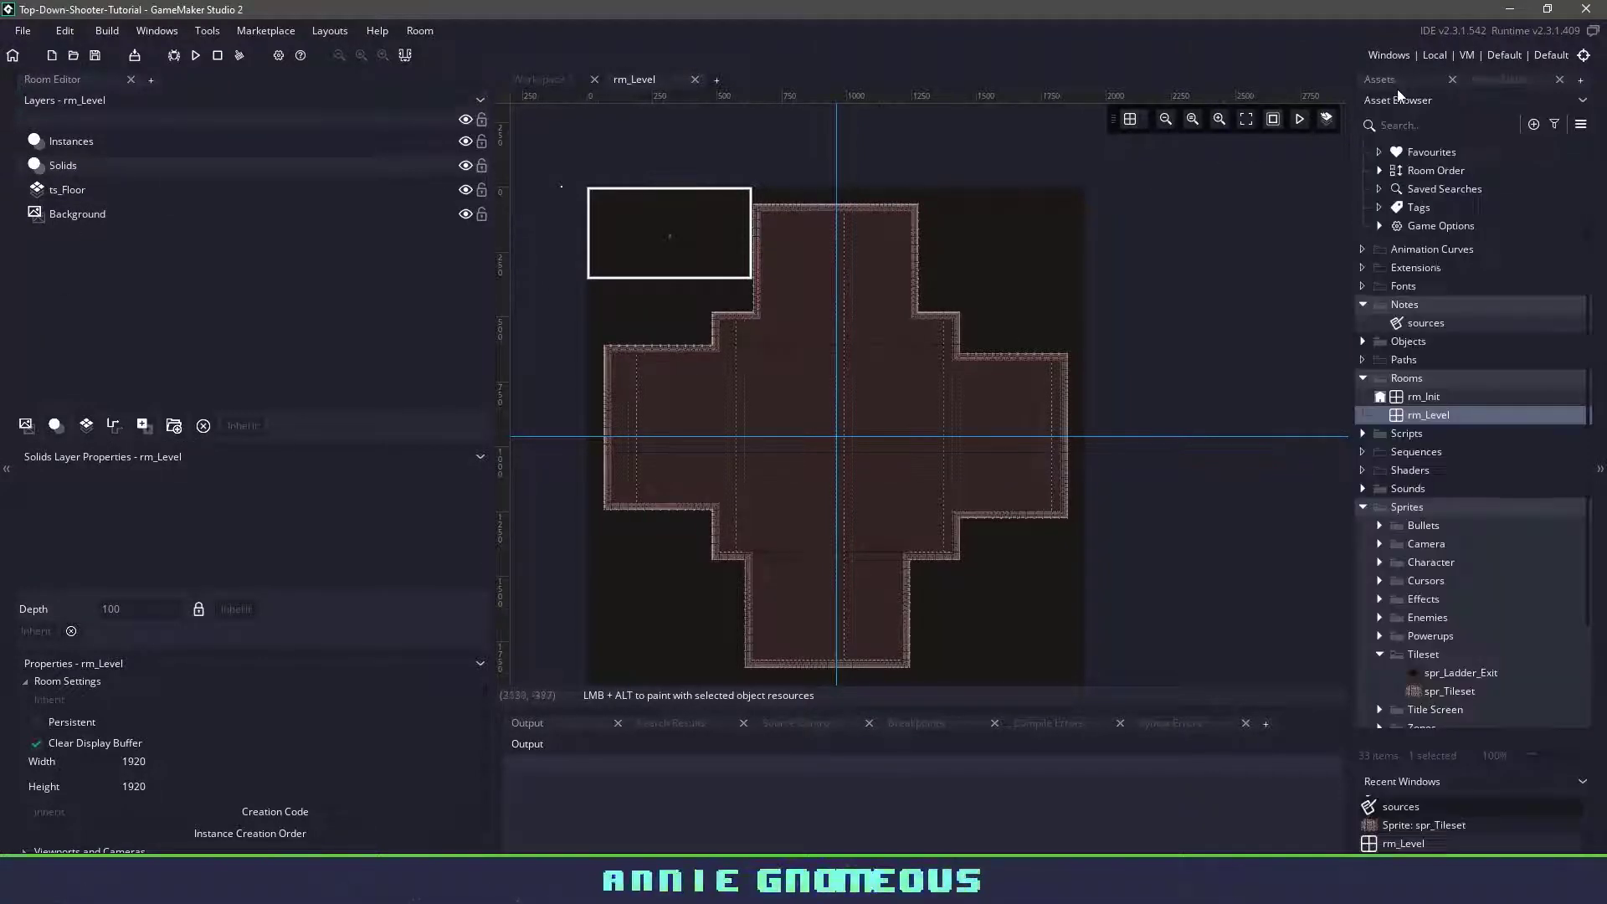
# With obj_Solid chosen, place solids stretched across the top wall and down the right wall.
pyautogui.click(1366, 508)
pyautogui.click(1364, 342)
pyautogui.click(1427, 540)
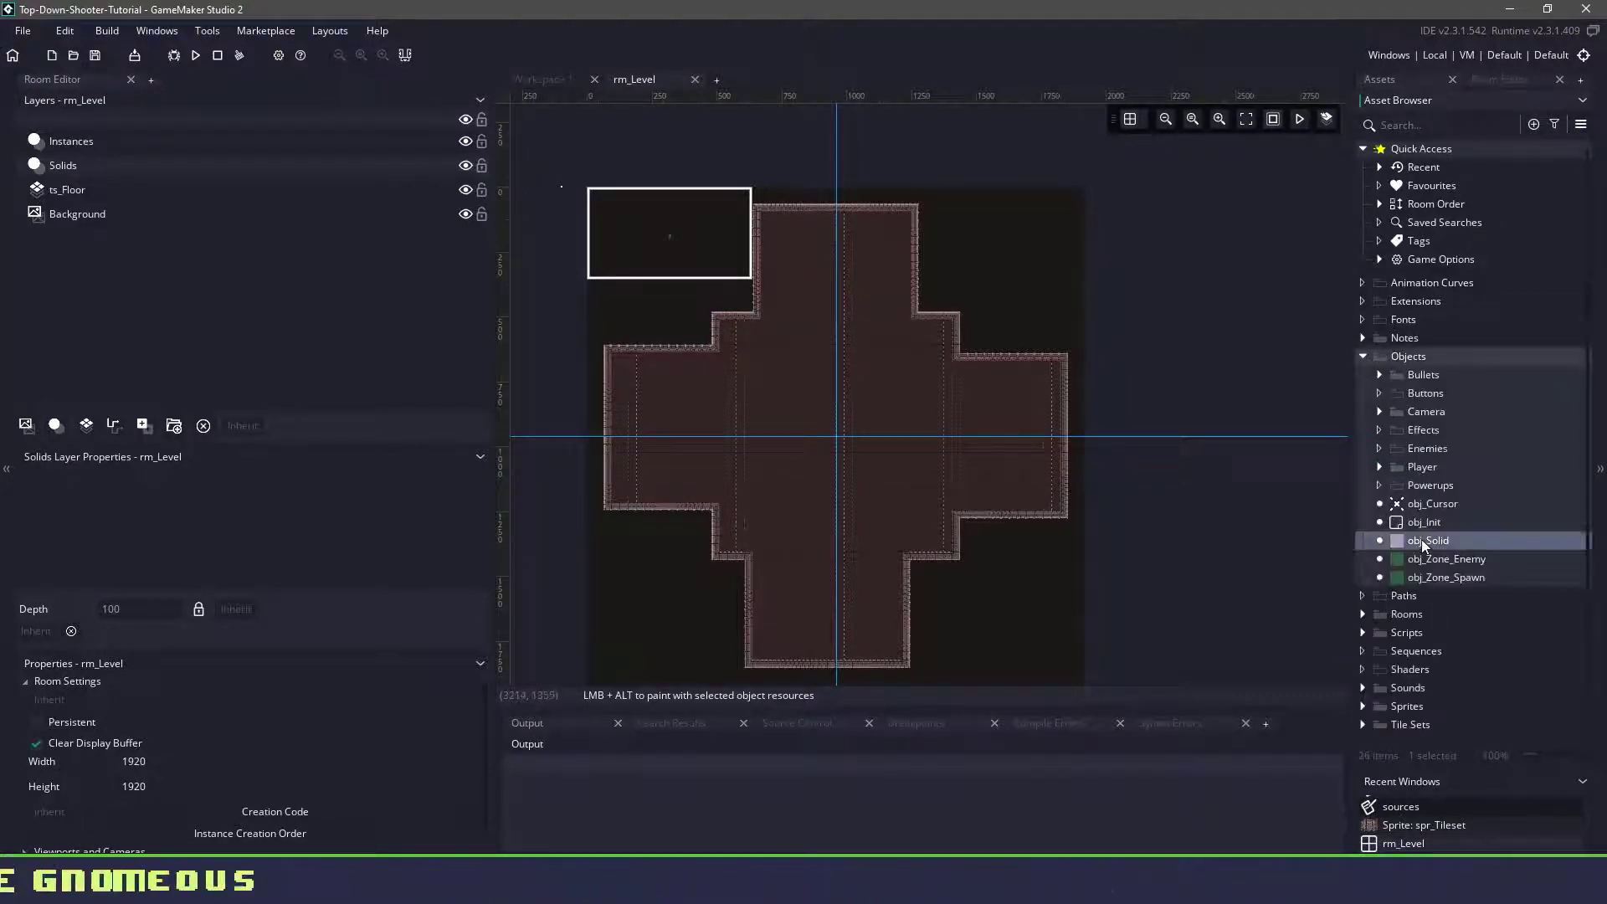
pyautogui.scroll(5, 941, 252)
pyautogui.scroll(3, 742, 337)
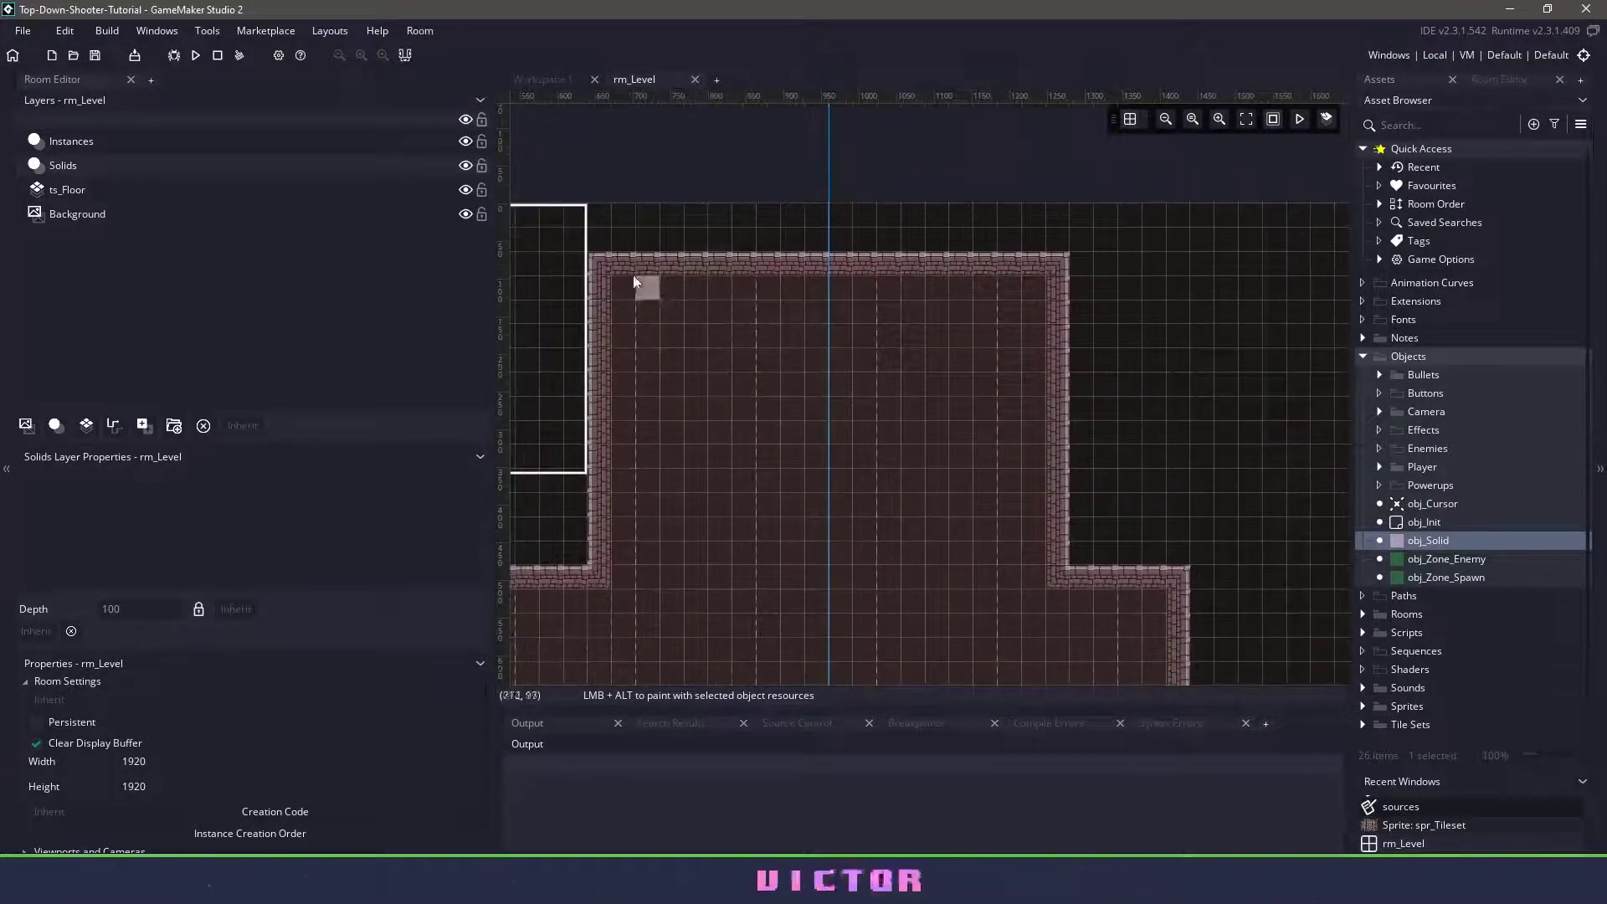
pyautogui.keyDown('alt'); pyautogui.click(594, 262); pyautogui.keyUp('alt')
pyautogui.moveTo(612, 267); pyautogui.dragTo(1070, 268)
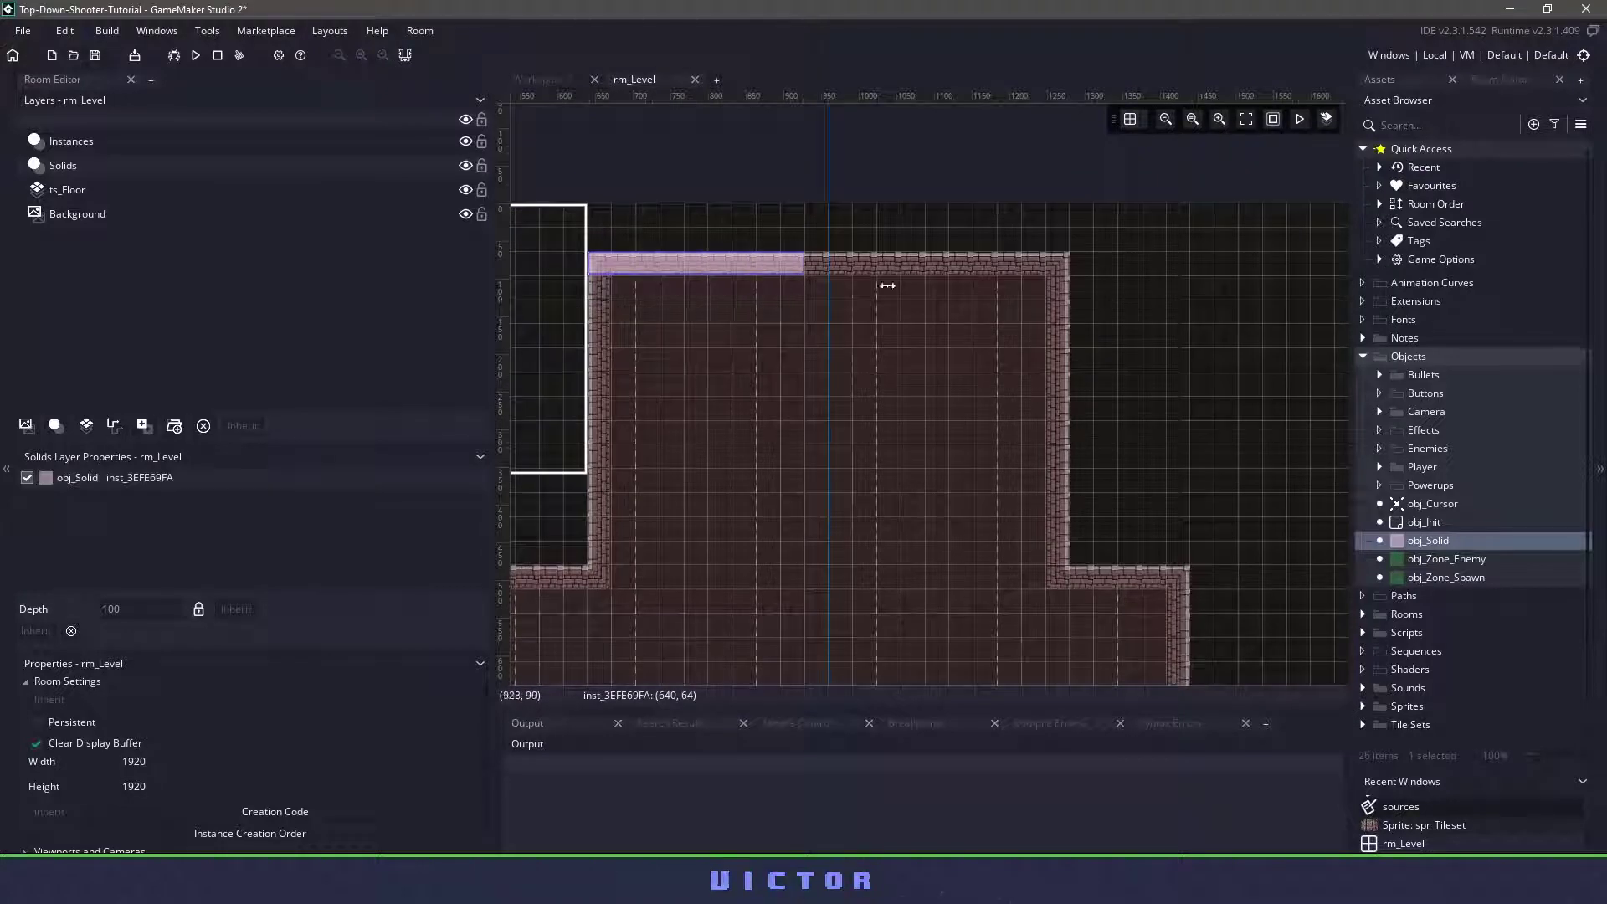
pyautogui.keyDown('alt'); pyautogui.click(1060, 293); pyautogui.keyUp('alt')
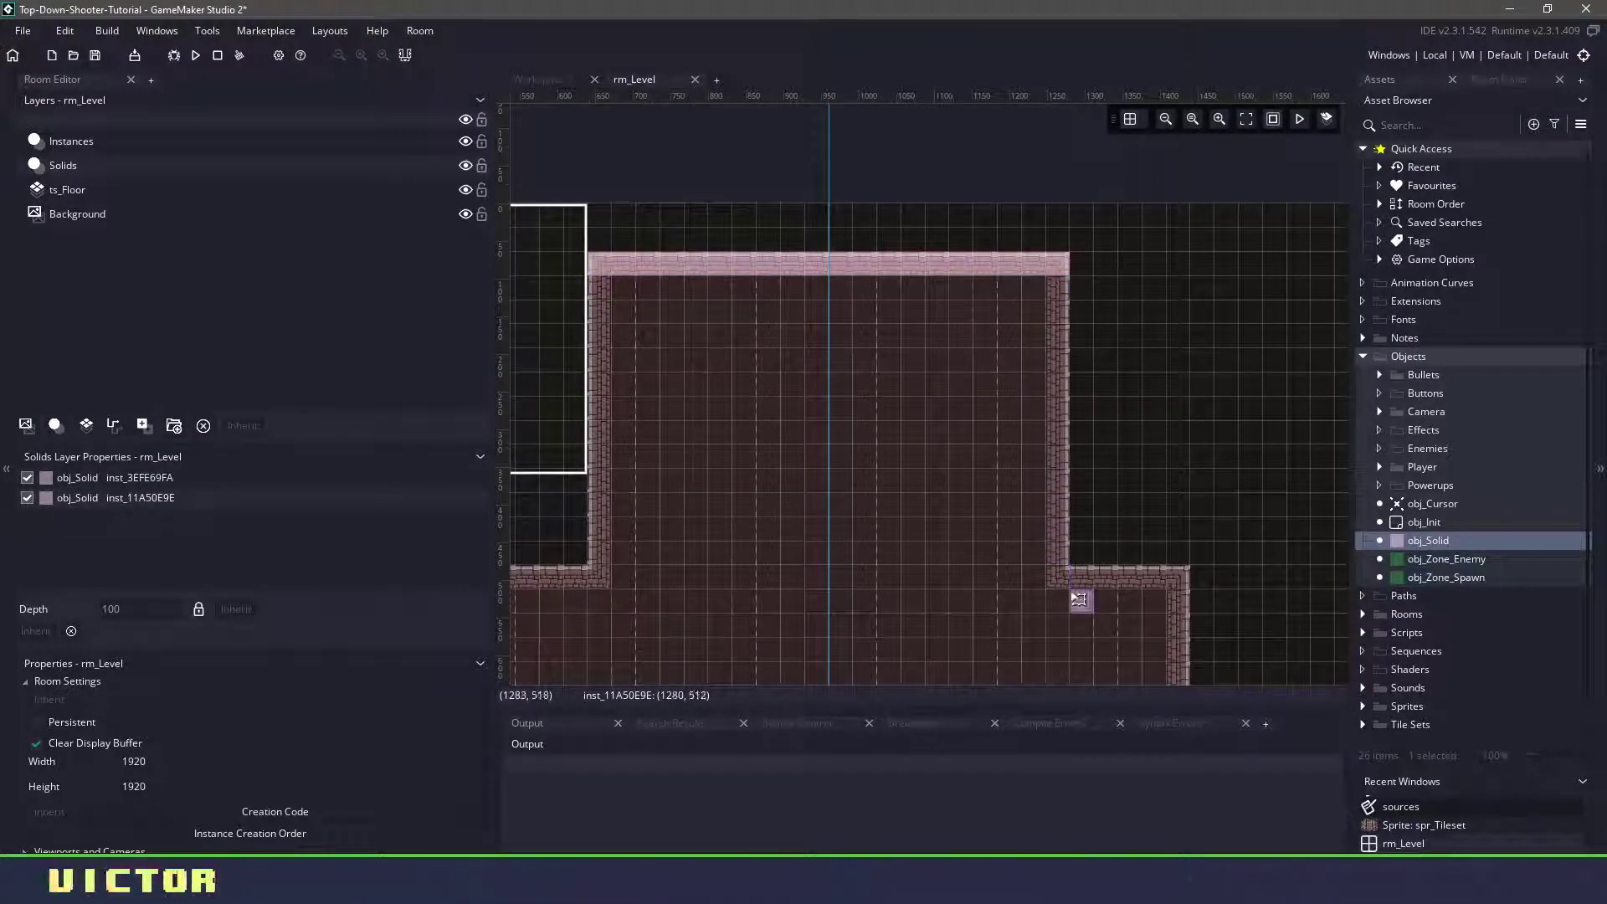
pyautogui.keyDown('alt'); pyautogui.click(1077, 578); pyautogui.keyUp('alt')
pyautogui.moveTo(1061, 377)
pyautogui.mouseDown()
pyautogui.moveTo(1066, 571)
pyautogui.moveTo(1205, 580)
pyautogui.mouseUp()
pyautogui.scroll(-3, 1092, 578)
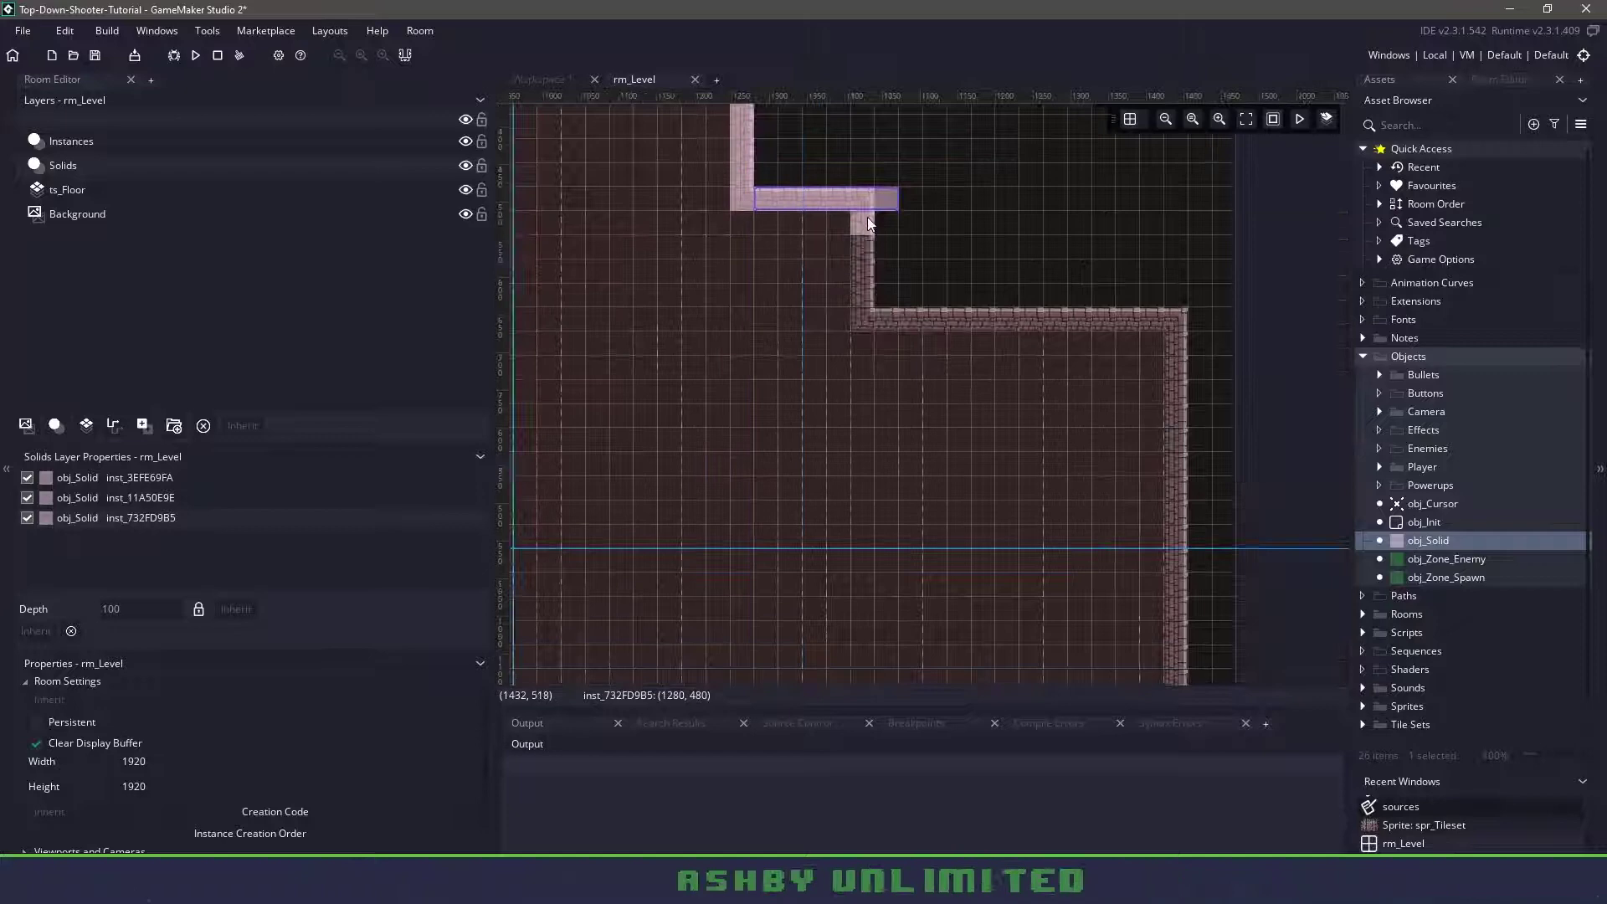
# Place and stretch obj_Solid instances along the next wall corners and the lower wall.
pyautogui.keyDown('alt'); pyautogui.click(866, 214); pyautogui.keyUp('alt')
pyautogui.keyDown('alt'); pyautogui.click(880, 314); pyautogui.keyUp('alt')
pyautogui.moveTo(898, 320); pyautogui.dragTo(1205, 320)
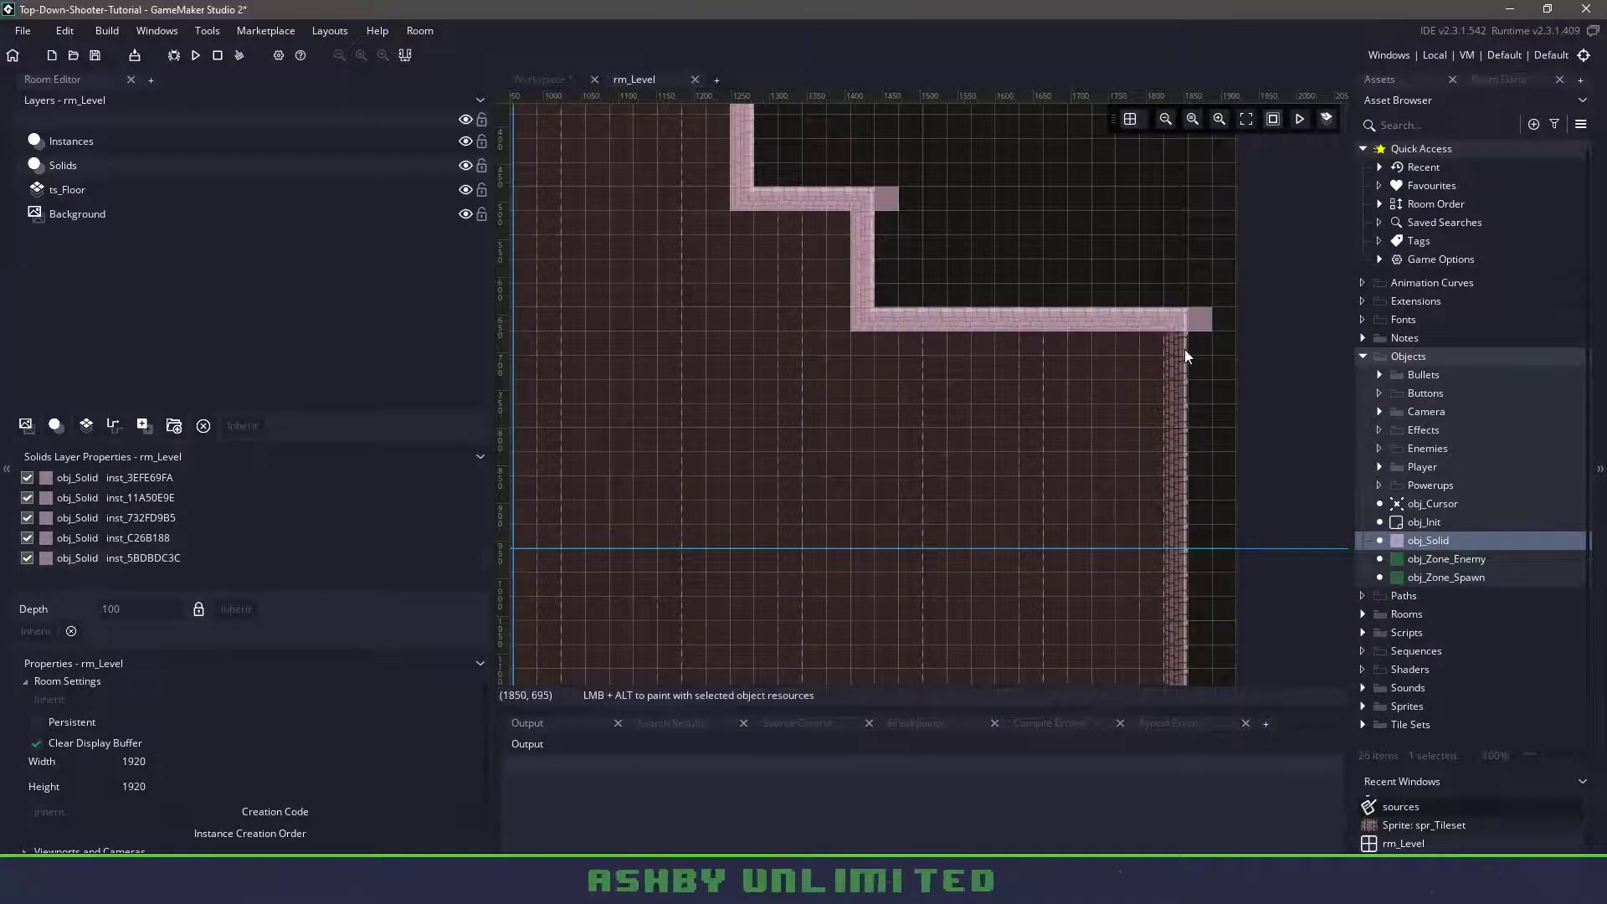
pyautogui.scroll(-5, 904, 376)
pyautogui.keyDown('alt'); pyautogui.click(974, 377); pyautogui.keyUp('alt')
pyautogui.moveTo(972, 377)
pyautogui.mouseDown()
pyautogui.moveTo(974, 528)
pyautogui.moveTo(672, 526)
pyautogui.mouseUp()
pyautogui.keyDown('alt'); pyautogui.click(947, 490); pyautogui.keyUp('alt')
pyautogui.scroll(-4, 803, 503)
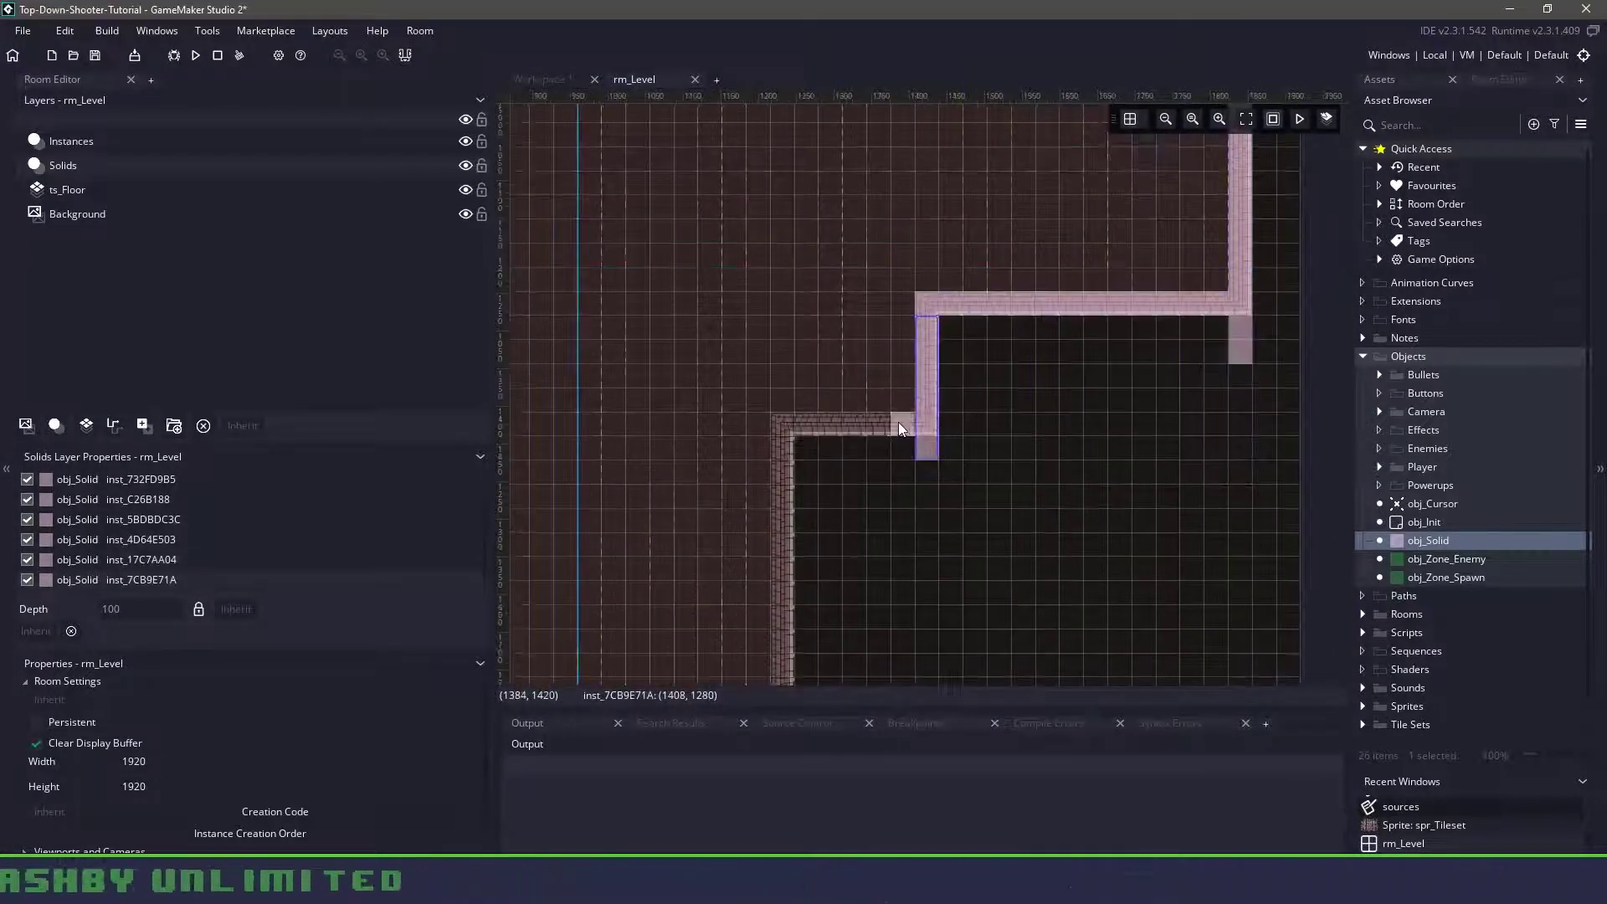
pyautogui.keyDown('alt'); pyautogui.click(880, 414); pyautogui.keyUp('alt')
pyautogui.moveTo(879, 415); pyautogui.dragTo(779, 452)
pyautogui.scroll(-4, 754, 440)
# Line further horizontal and vertical wall sections with stretched solids, including one spanning upward.
pyautogui.keyDown('alt'); pyautogui.click(1168, 402); pyautogui.keyUp('alt')
pyautogui.moveTo(1167, 403); pyautogui.dragTo(753, 399)
pyautogui.scroll(4, 753, 399)
pyautogui.keyDown('alt'); pyautogui.click(738, 520); pyautogui.keyUp('alt')
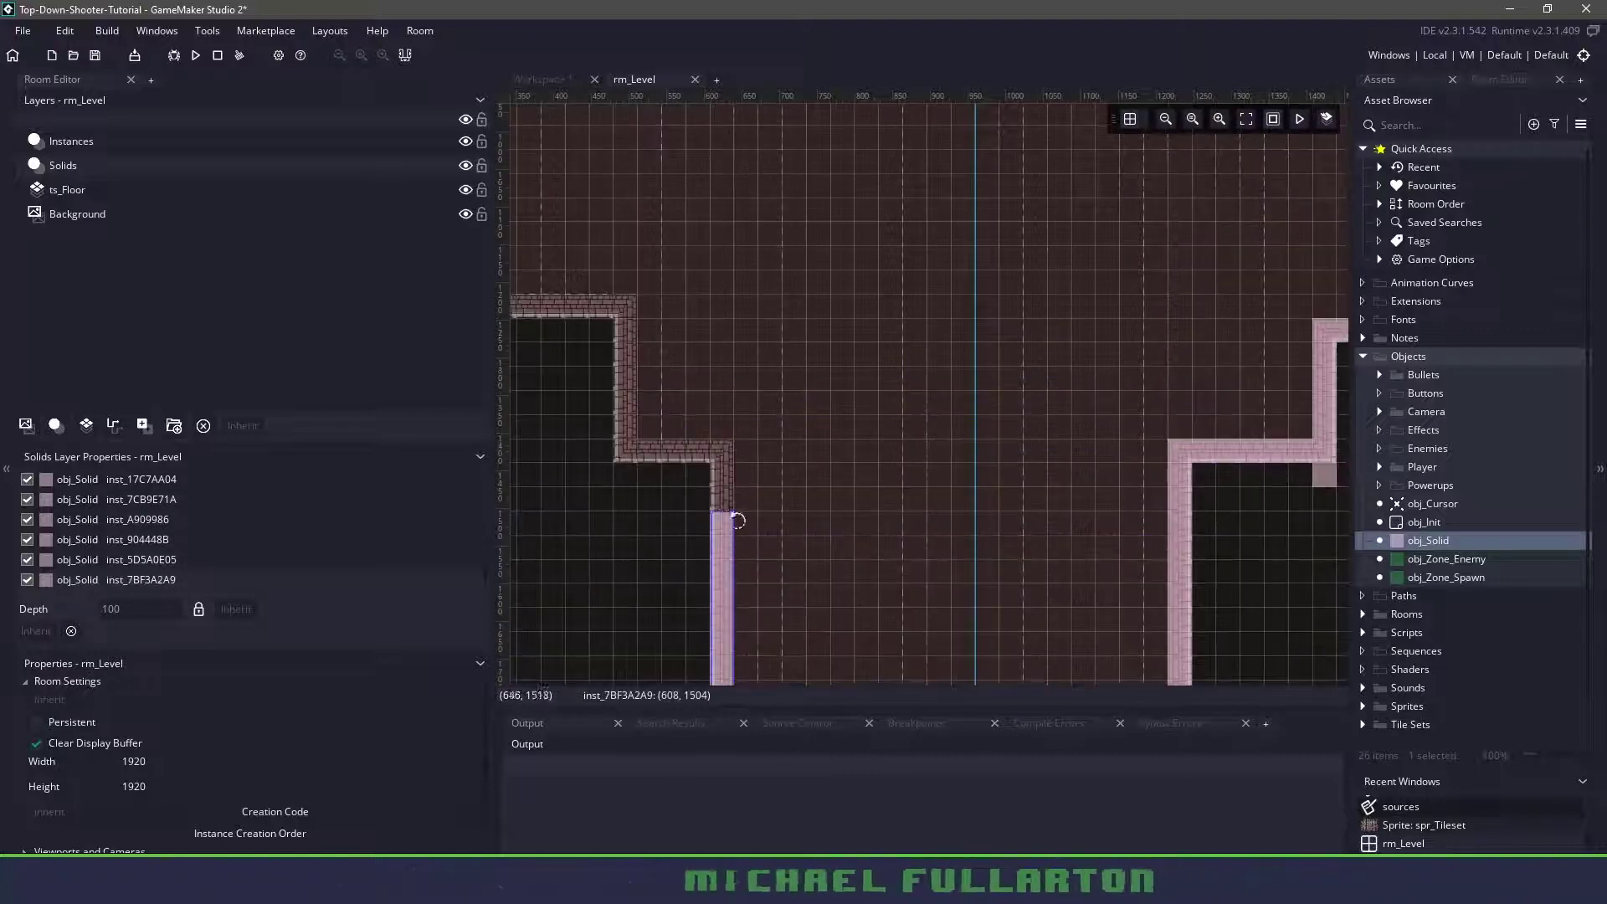
pyautogui.moveTo(723, 452); pyautogui.dragTo(678, 453)
pyautogui.scroll(4, 753, 439)
pyautogui.keyDown('alt'); pyautogui.click(854, 402); pyautogui.keyUp('alt')
pyautogui.moveTo(854, 402); pyautogui.dragTo(515, 400)
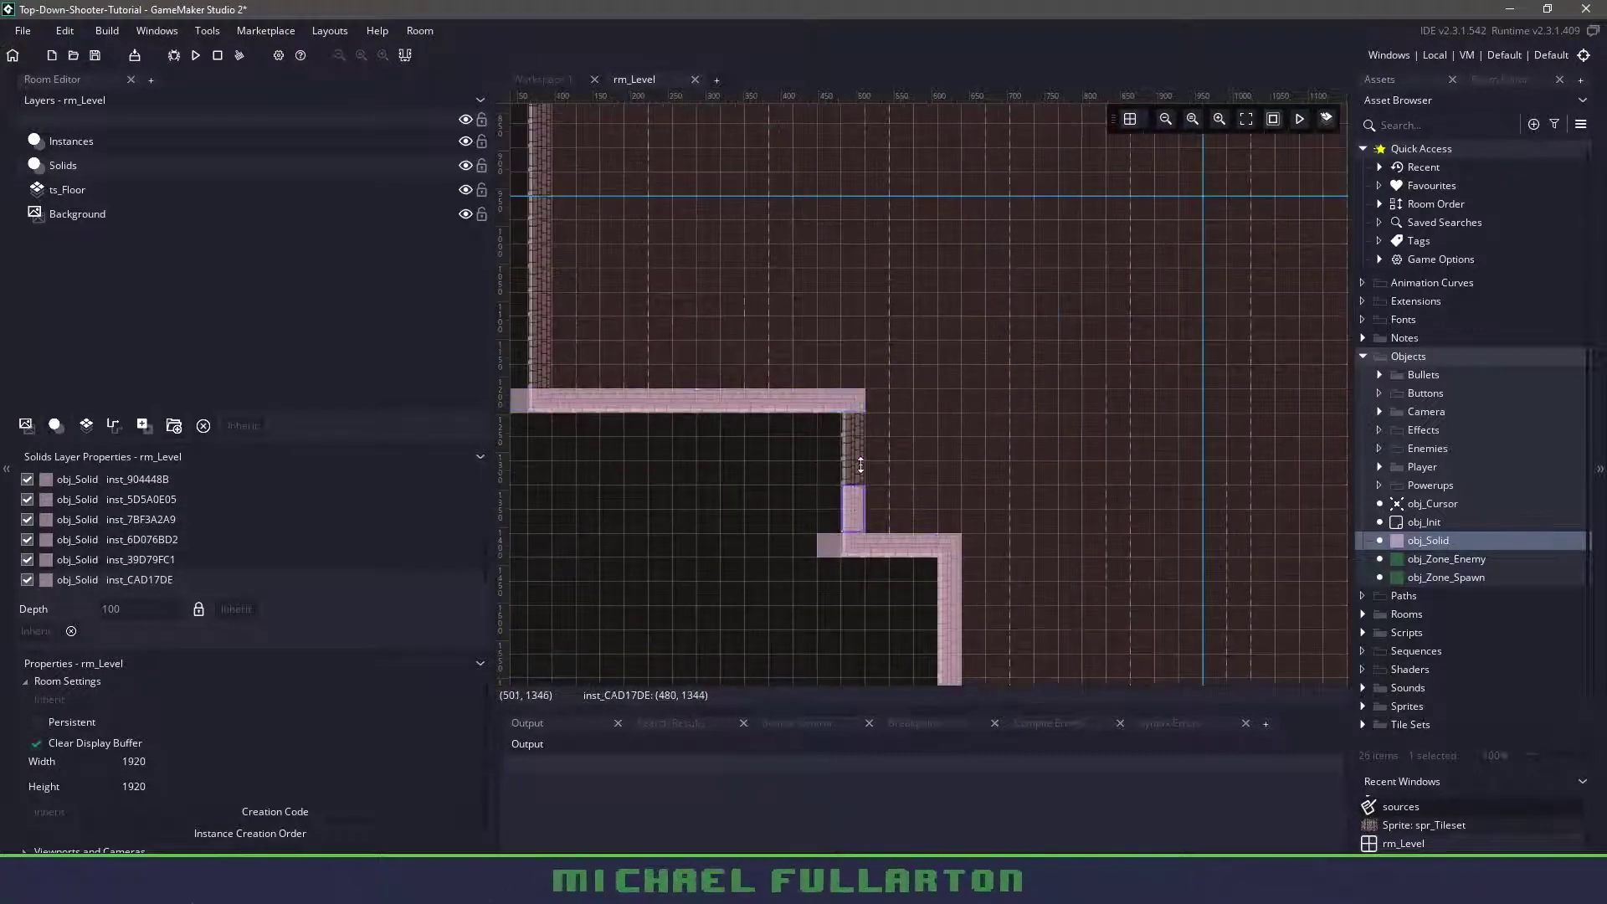
pyautogui.scroll(4, 879, 502)
pyautogui.keyDown('alt'); pyautogui.click(849, 642); pyautogui.keyUp('alt')
pyautogui.moveTo(849, 643); pyautogui.dragTo(854, 188)
pyautogui.scroll(-4, 854, 378)
# Place solids along the remaining wall runs and stretch one down the right wall.
pyautogui.keyDown('alt'); pyautogui.click(878, 502); pyautogui.keyUp('alt')
pyautogui.moveTo(879, 503); pyautogui.dragTo(1080, 503)
pyautogui.keyDown('alt'); pyautogui.click(1161, 427); pyautogui.keyUp('alt')
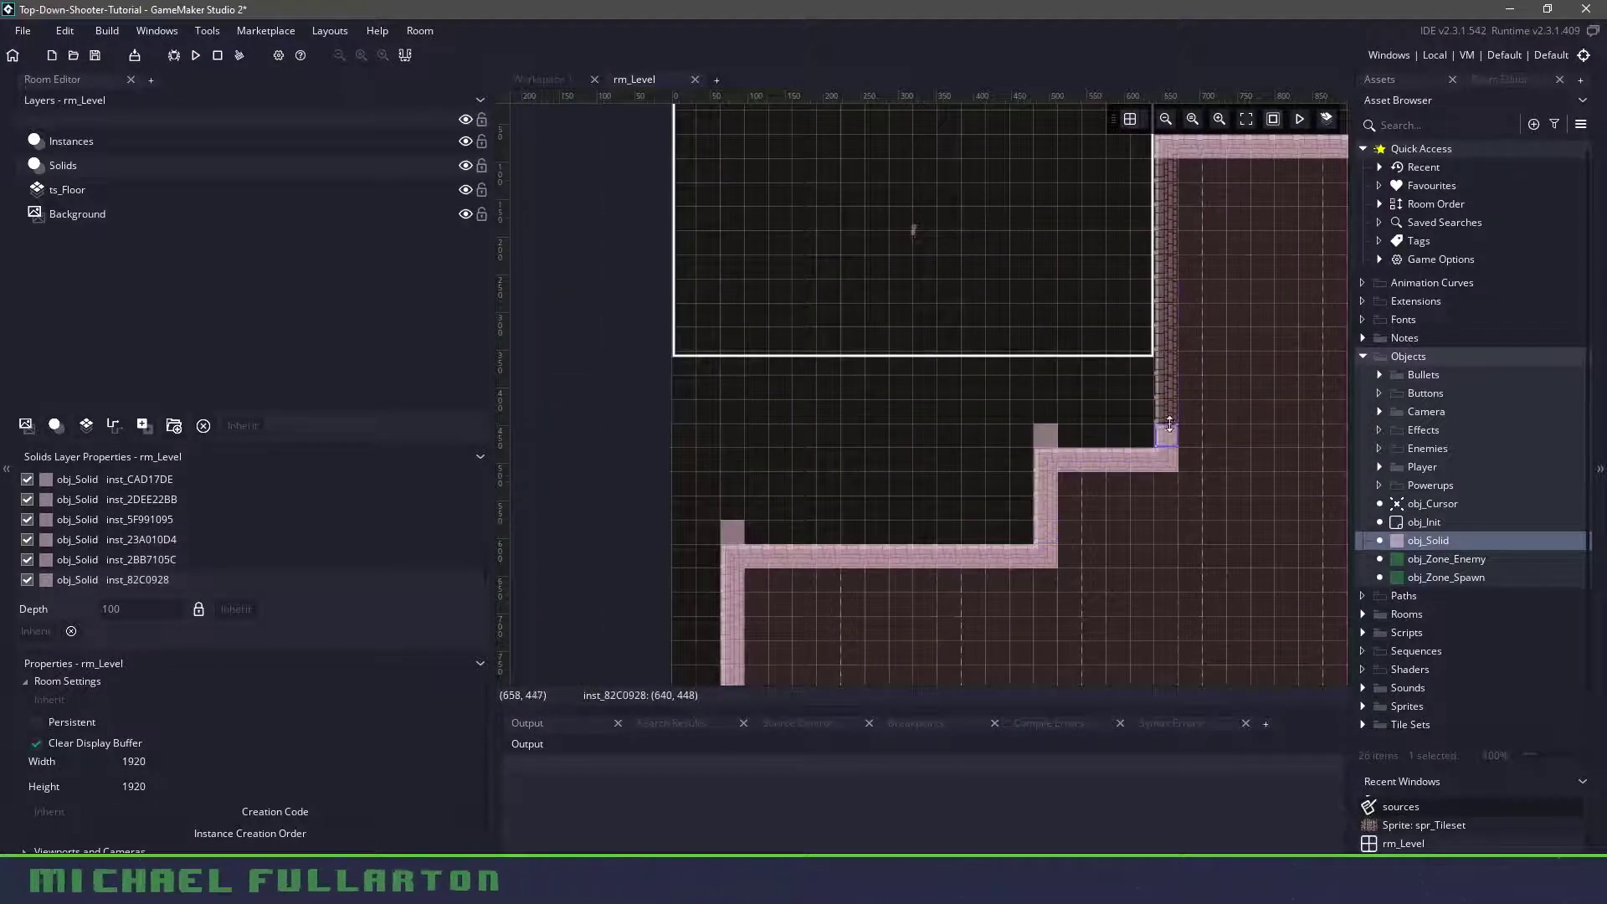
pyautogui.scroll(-4, 804, 377)
pyautogui.moveTo(772, 351); pyautogui.dragTo(744, 343)
pyautogui.keyDown('alt'); pyautogui.click(1026, 314); pyautogui.keyUp('alt')
pyautogui.moveTo(1026, 313); pyautogui.dragTo(1026, 473)
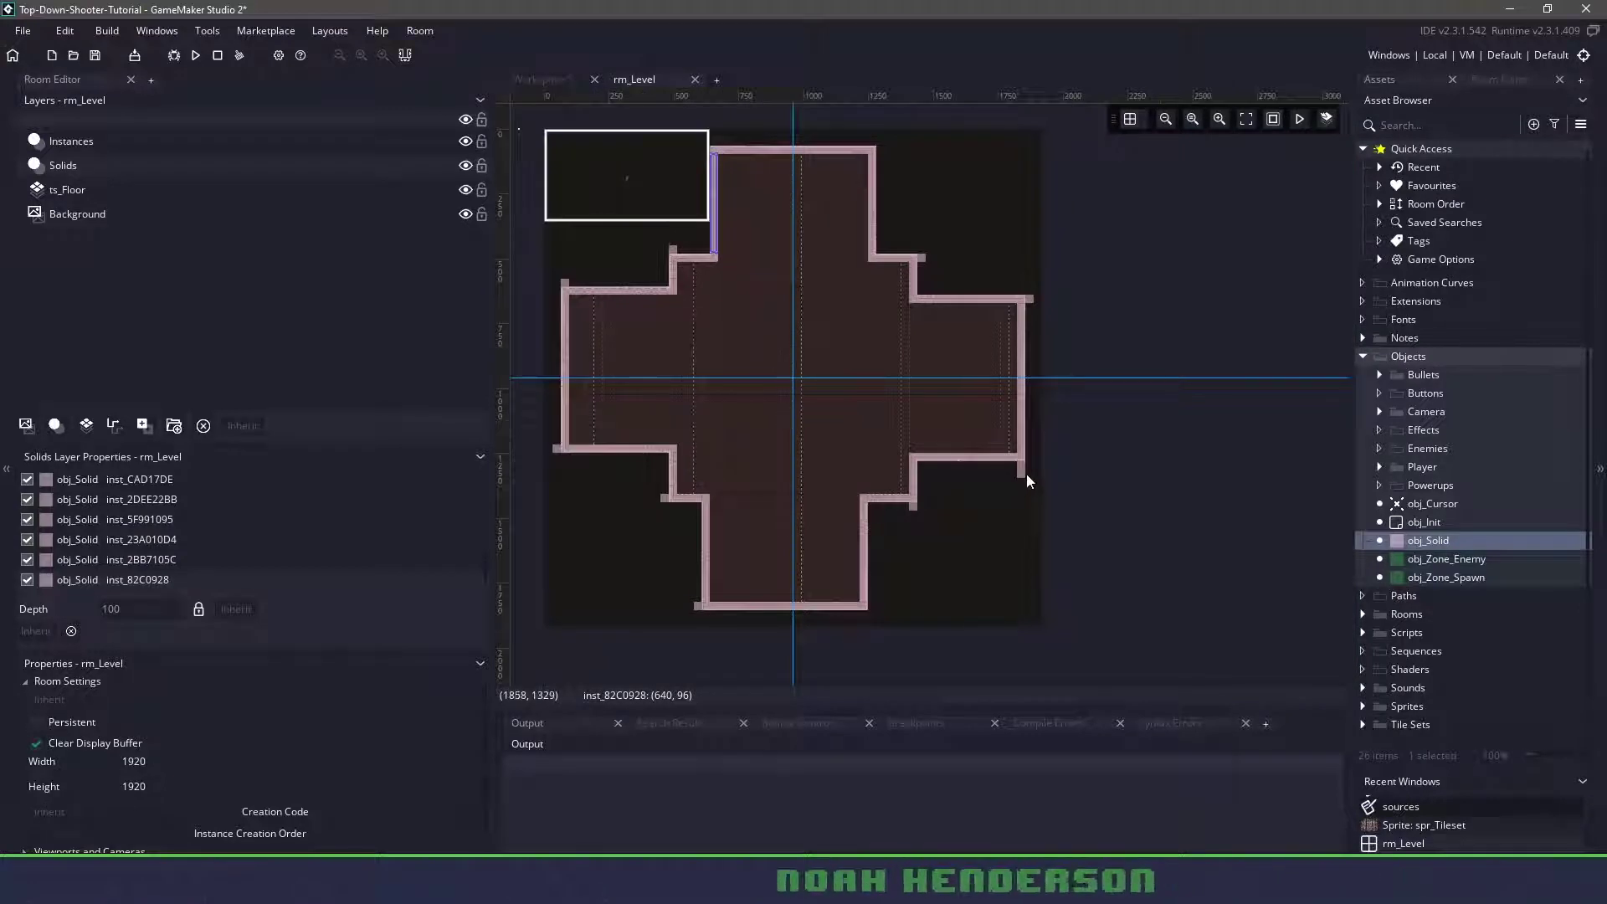
# Close the bottom wall with stretched obj_Solid instances so the cross border is complete.
pyautogui.keyDown('alt'); pyautogui.click(694, 609); pyautogui.keyUp('alt')
pyautogui.moveTo(695, 608); pyautogui.dragTo(861, 605)
pyautogui.keyDown('alt'); pyautogui.click(703, 497); pyautogui.keyUp('alt')
pyautogui.moveTo(703, 498); pyautogui.dragTo(659, 497)
pyautogui.click(551, 453)
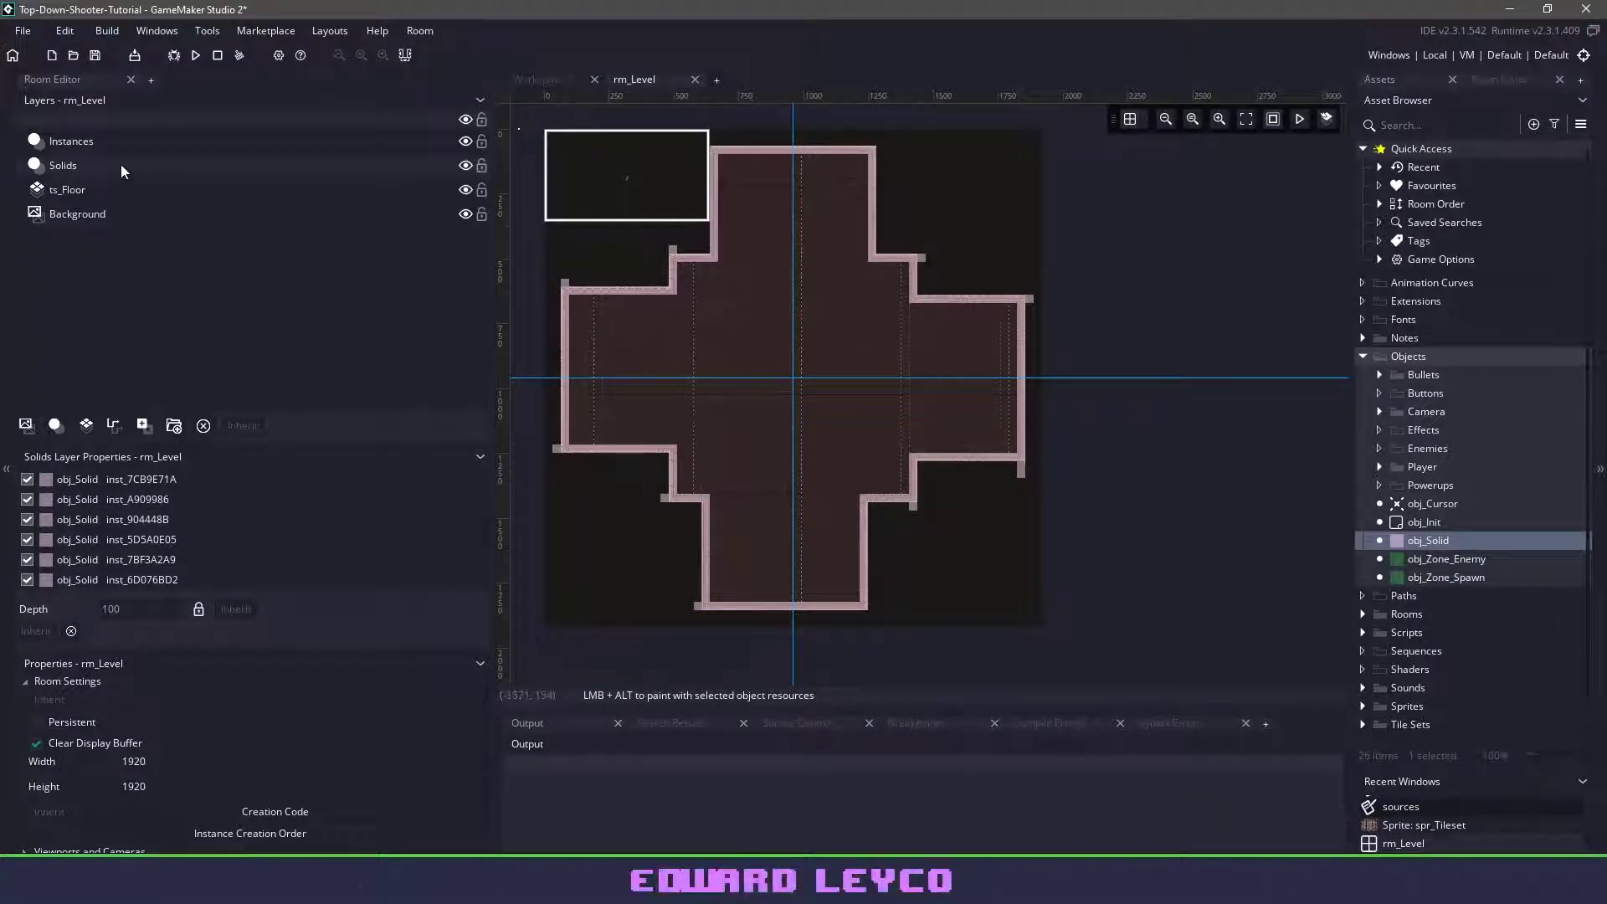
# Move the obj_Character instance from outside the level into the middle of the cross-shaped floor.
pyautogui.click(71, 140)
pyautogui.doubleClick(89, 477)
pyautogui.press('g')
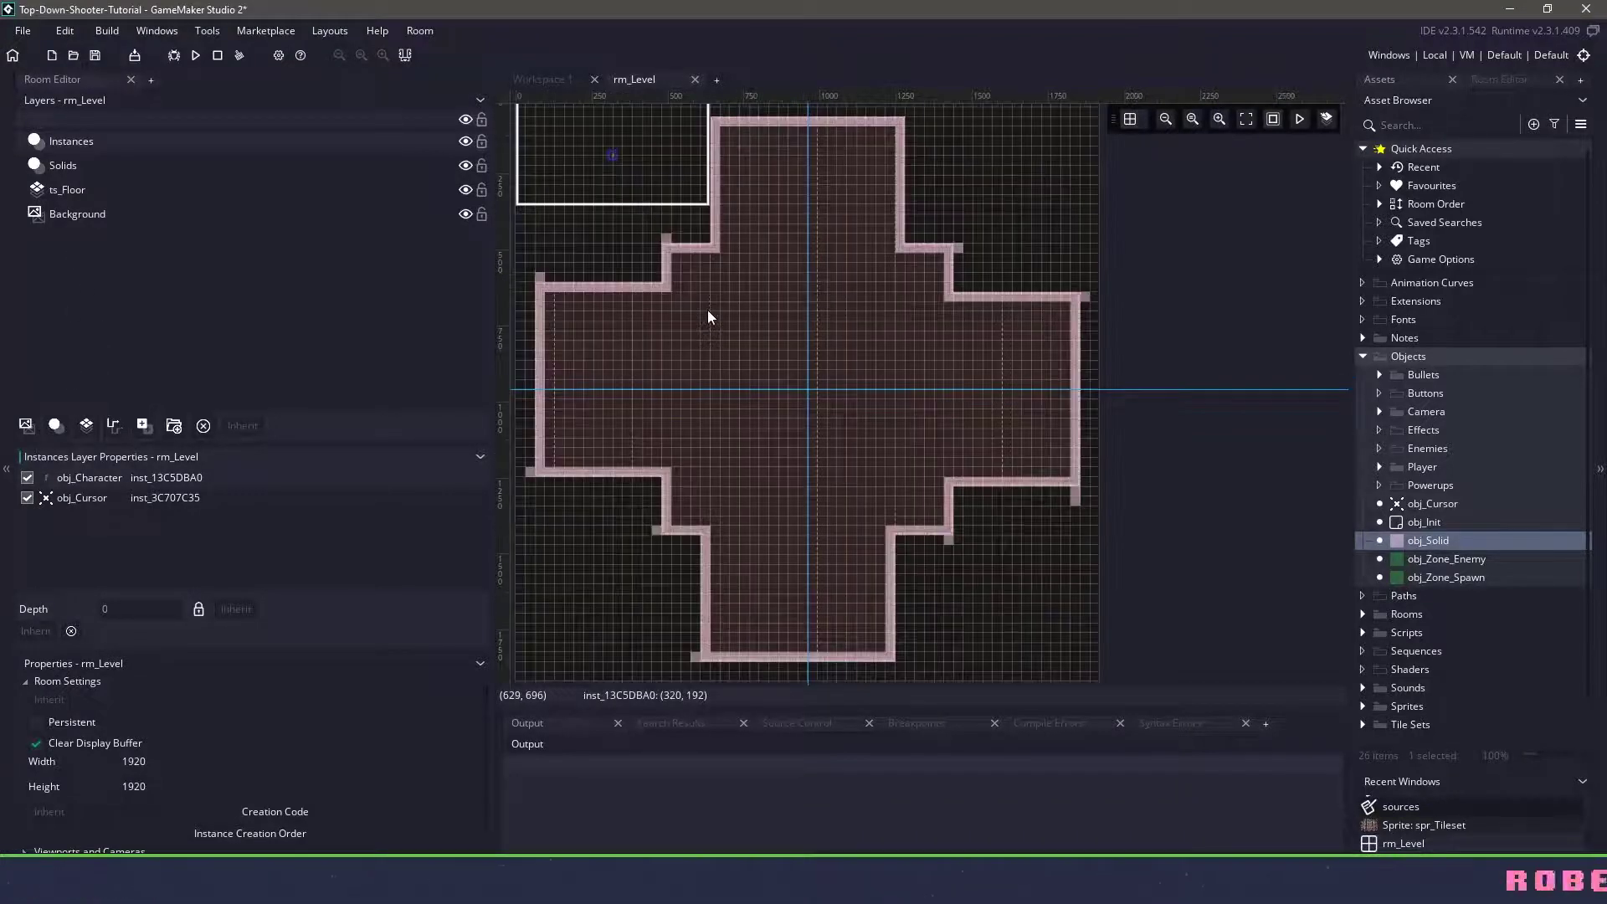
pyautogui.moveTo(611, 157); pyautogui.dragTo(765, 312)
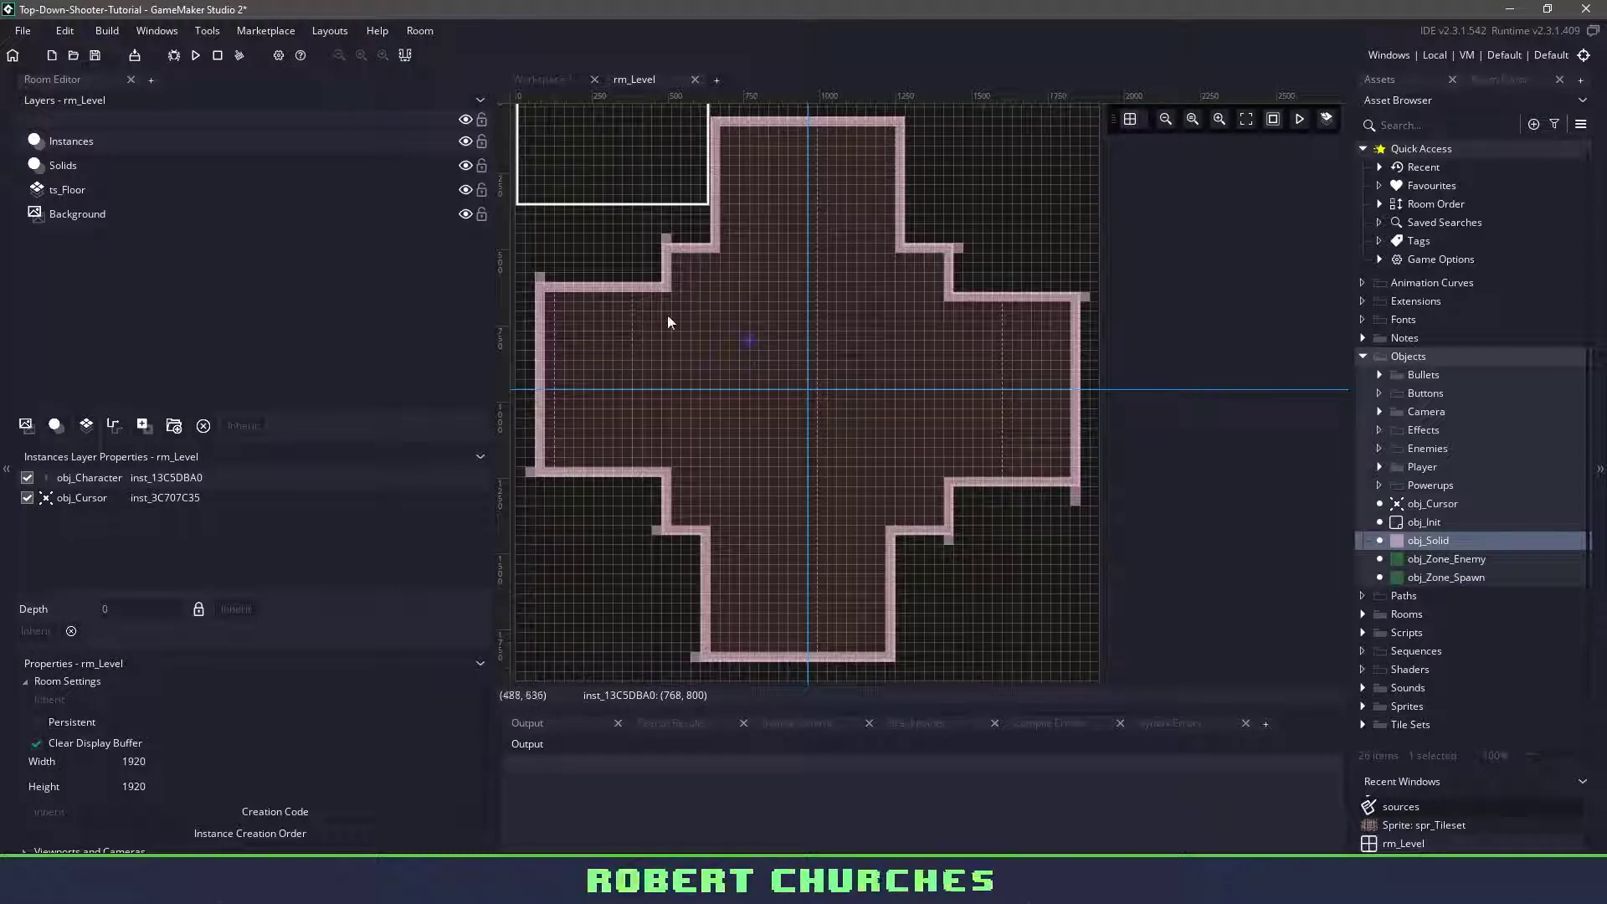
# Add a Camera instance layer and pick obj_Camera and obj_Camera_Bounds from the Camera objects.
pyautogui.click(82, 498)
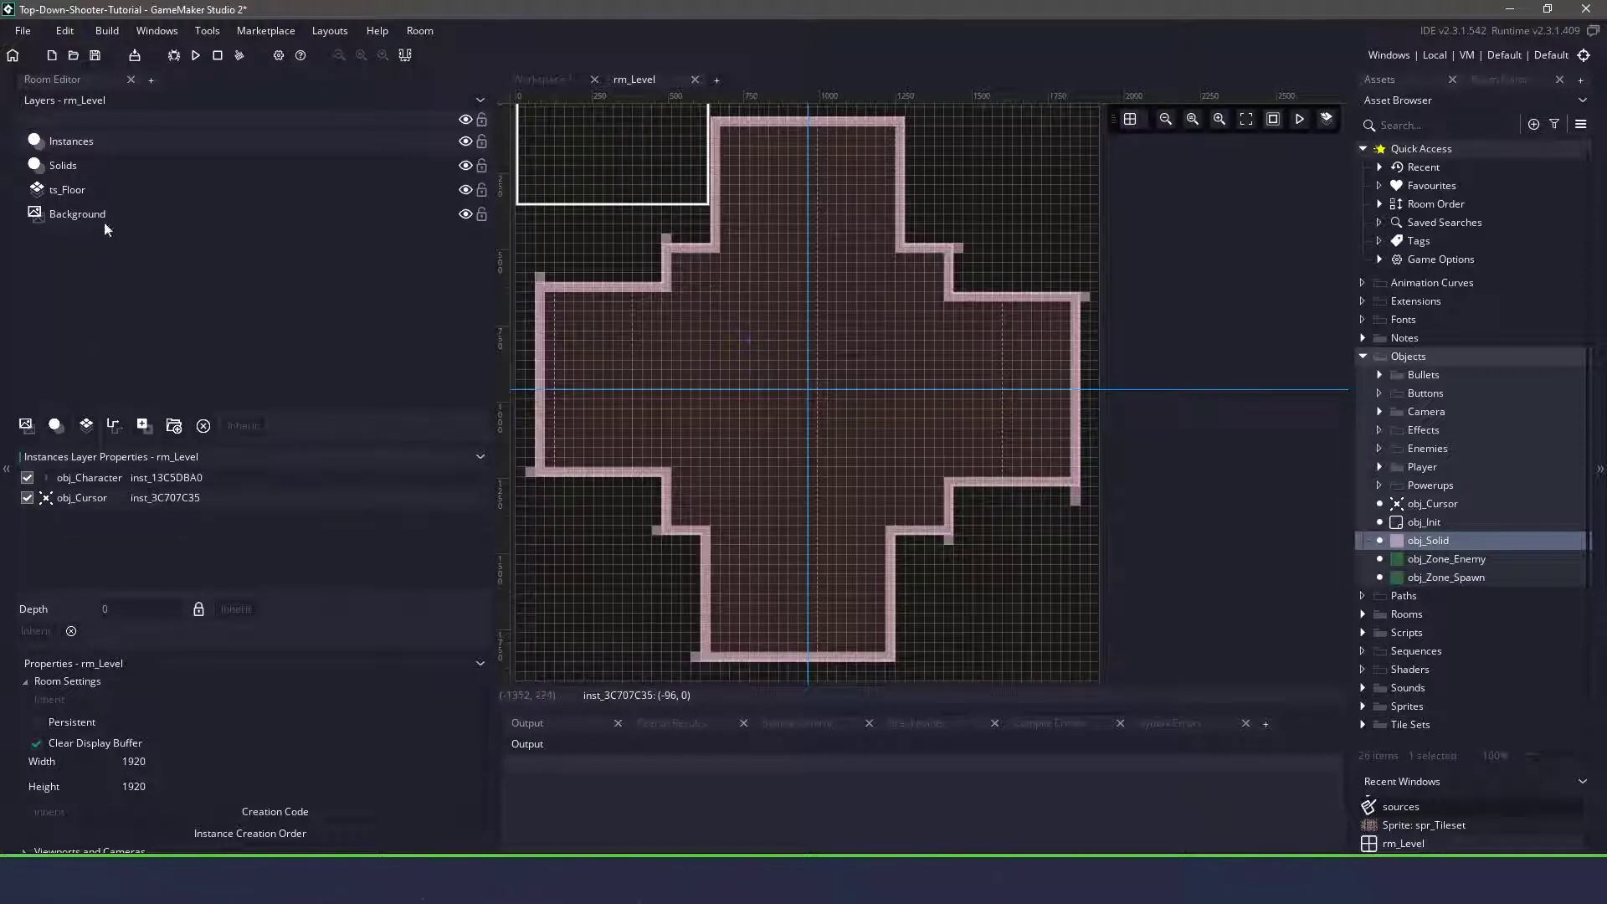
pyautogui.click(56, 425)
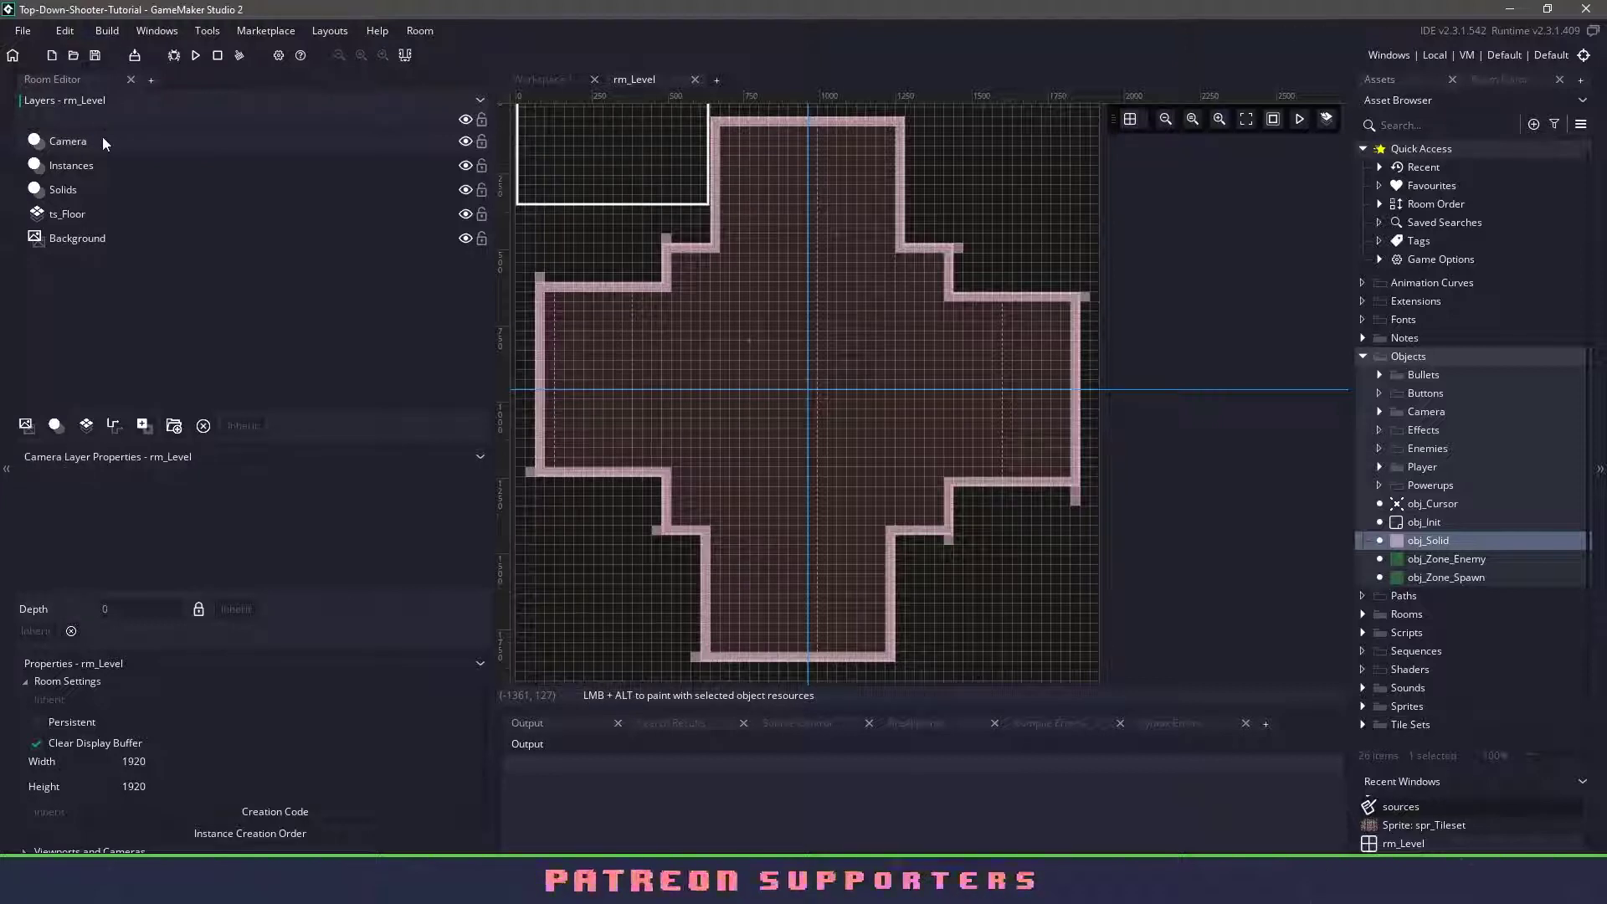
pyautogui.click(1379, 412)
pyautogui.click(1463, 448)
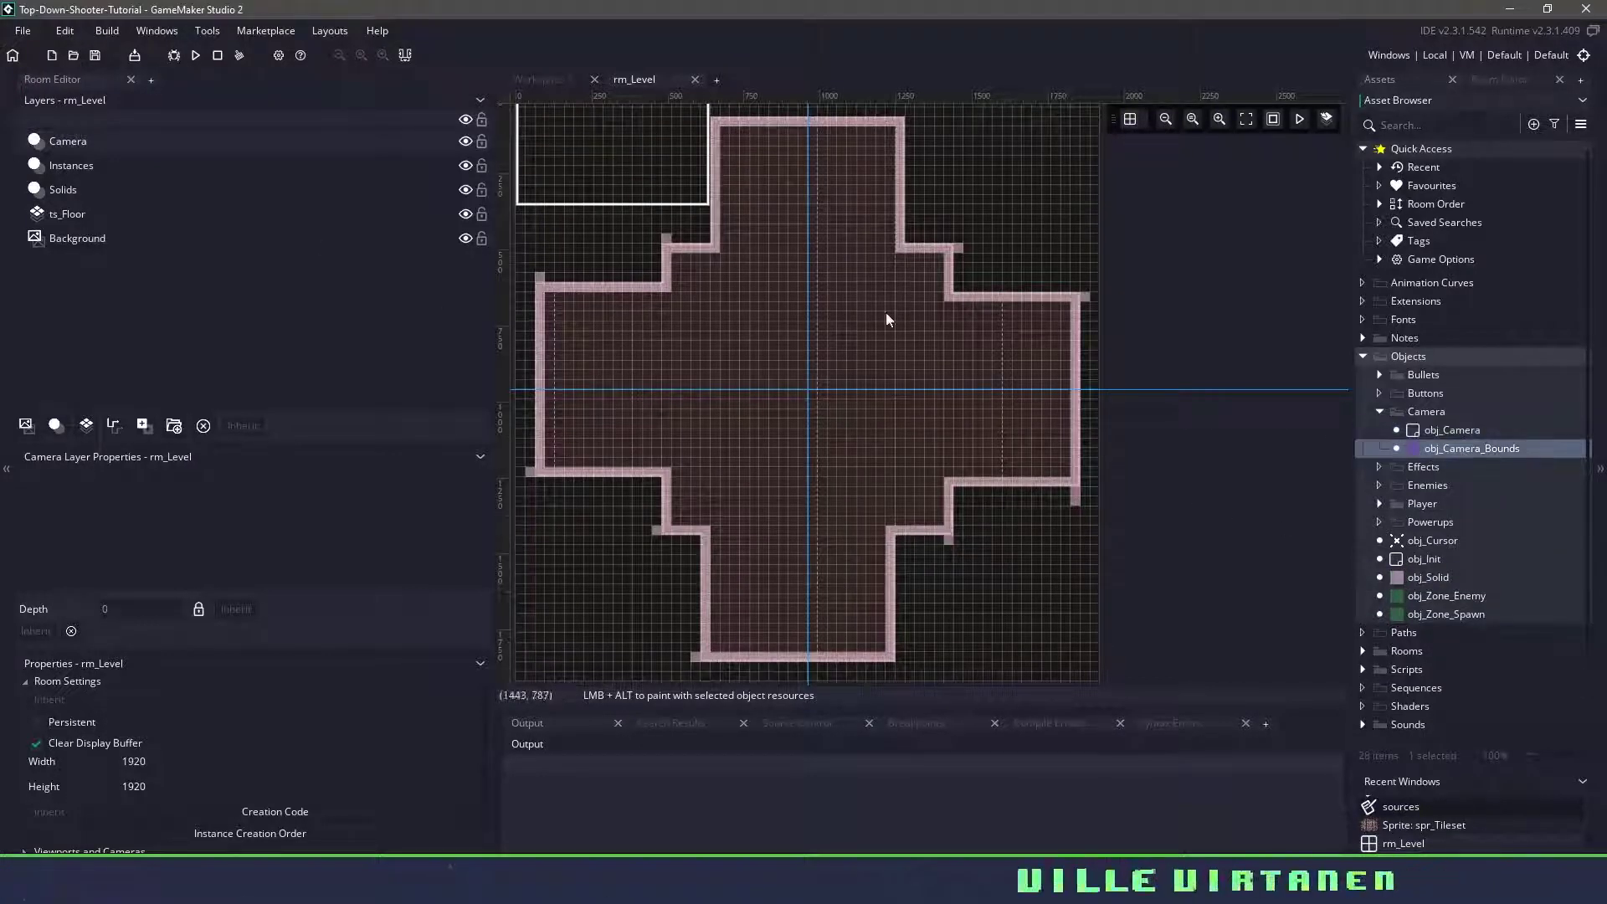
pyautogui.scroll(2, 637, 171)
pyautogui.click(1451, 431)
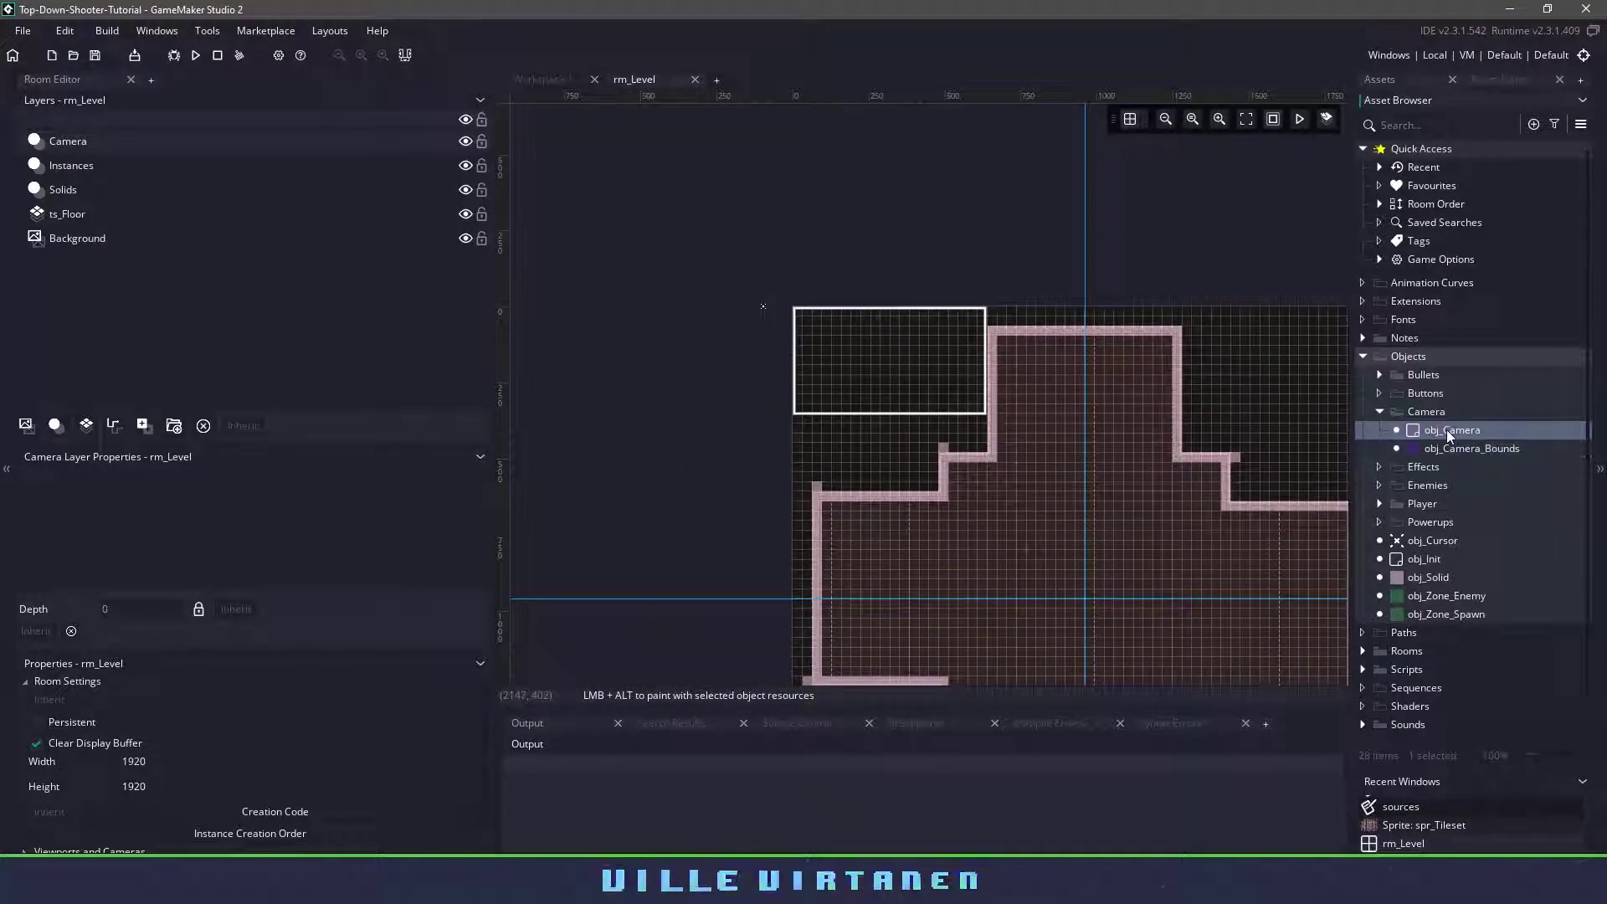
pyautogui.click(1464, 448)
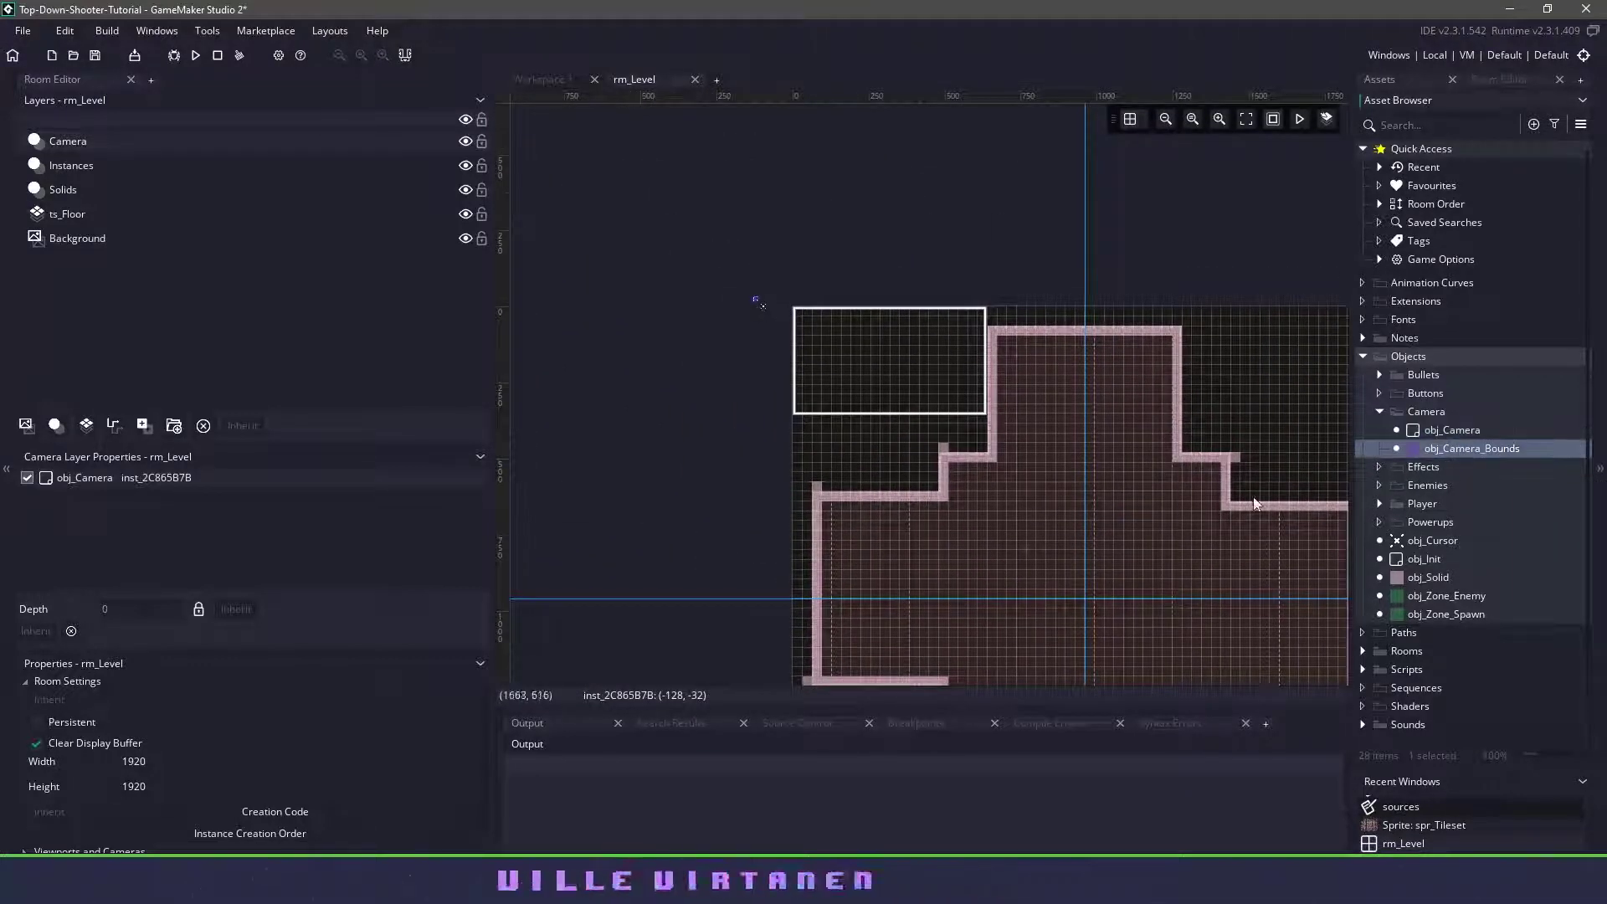
pyautogui.scroll(-2, 842, 444)
pyautogui.scroll(4, 826, 476)
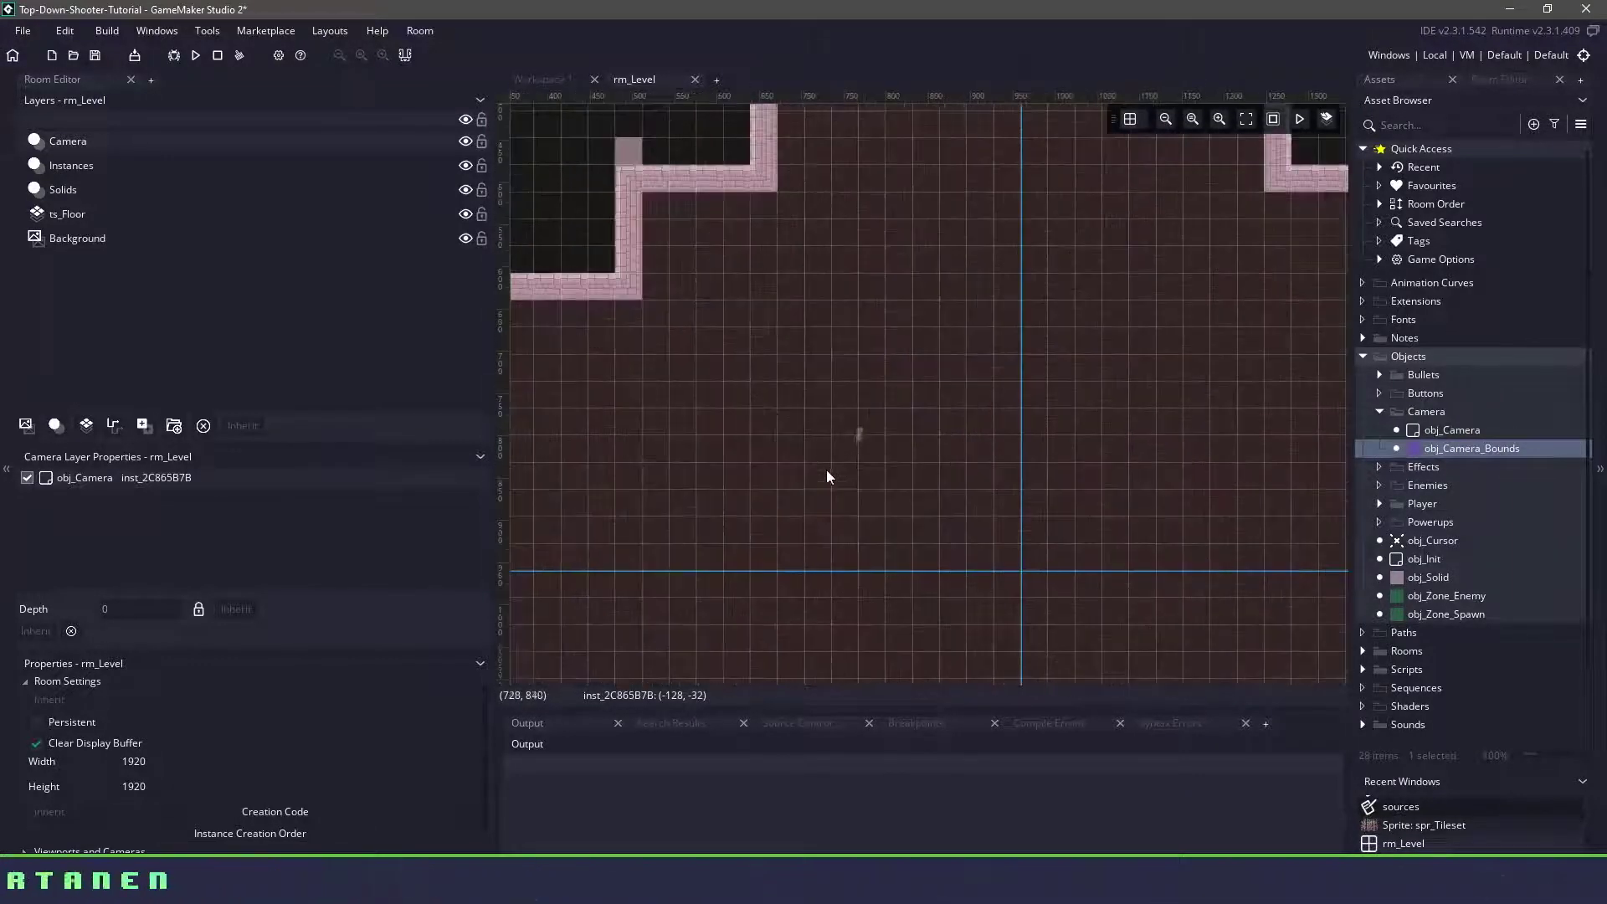
# Place the camera bounds instance and position it directly over the player character at (768, 800).
pyautogui.keyDown('alt'); pyautogui.click(865, 446); pyautogui.keyUp('alt')
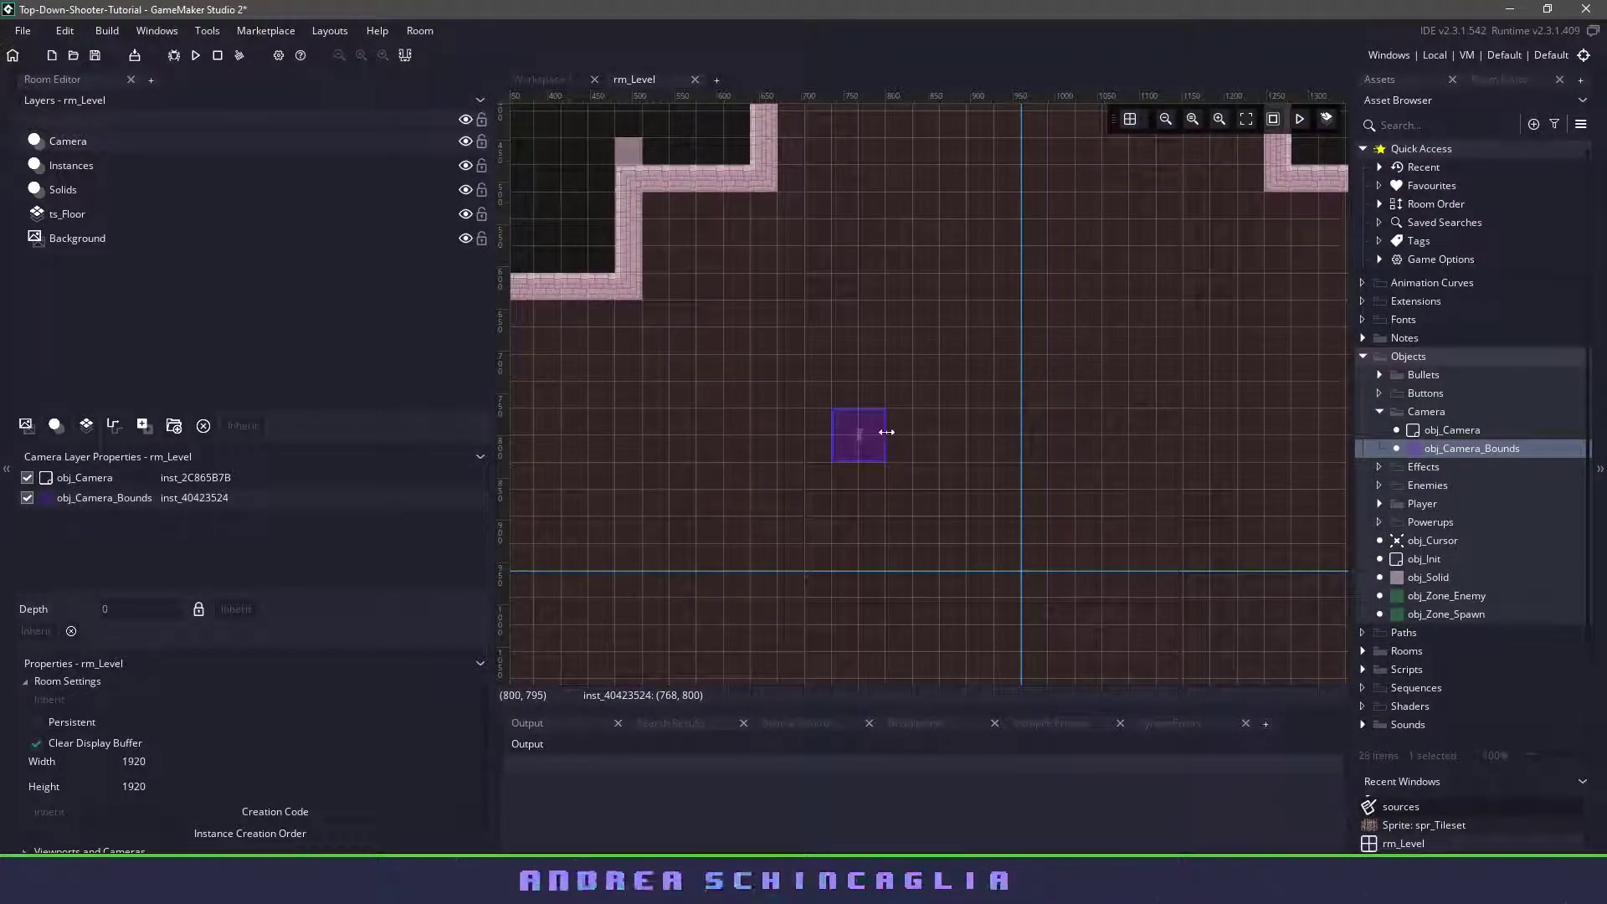
pyautogui.moveTo(887, 432)
pyautogui.mouseDown()
pyautogui.moveTo(913, 433)
pyautogui.moveTo(879, 380)
pyautogui.mouseUp()
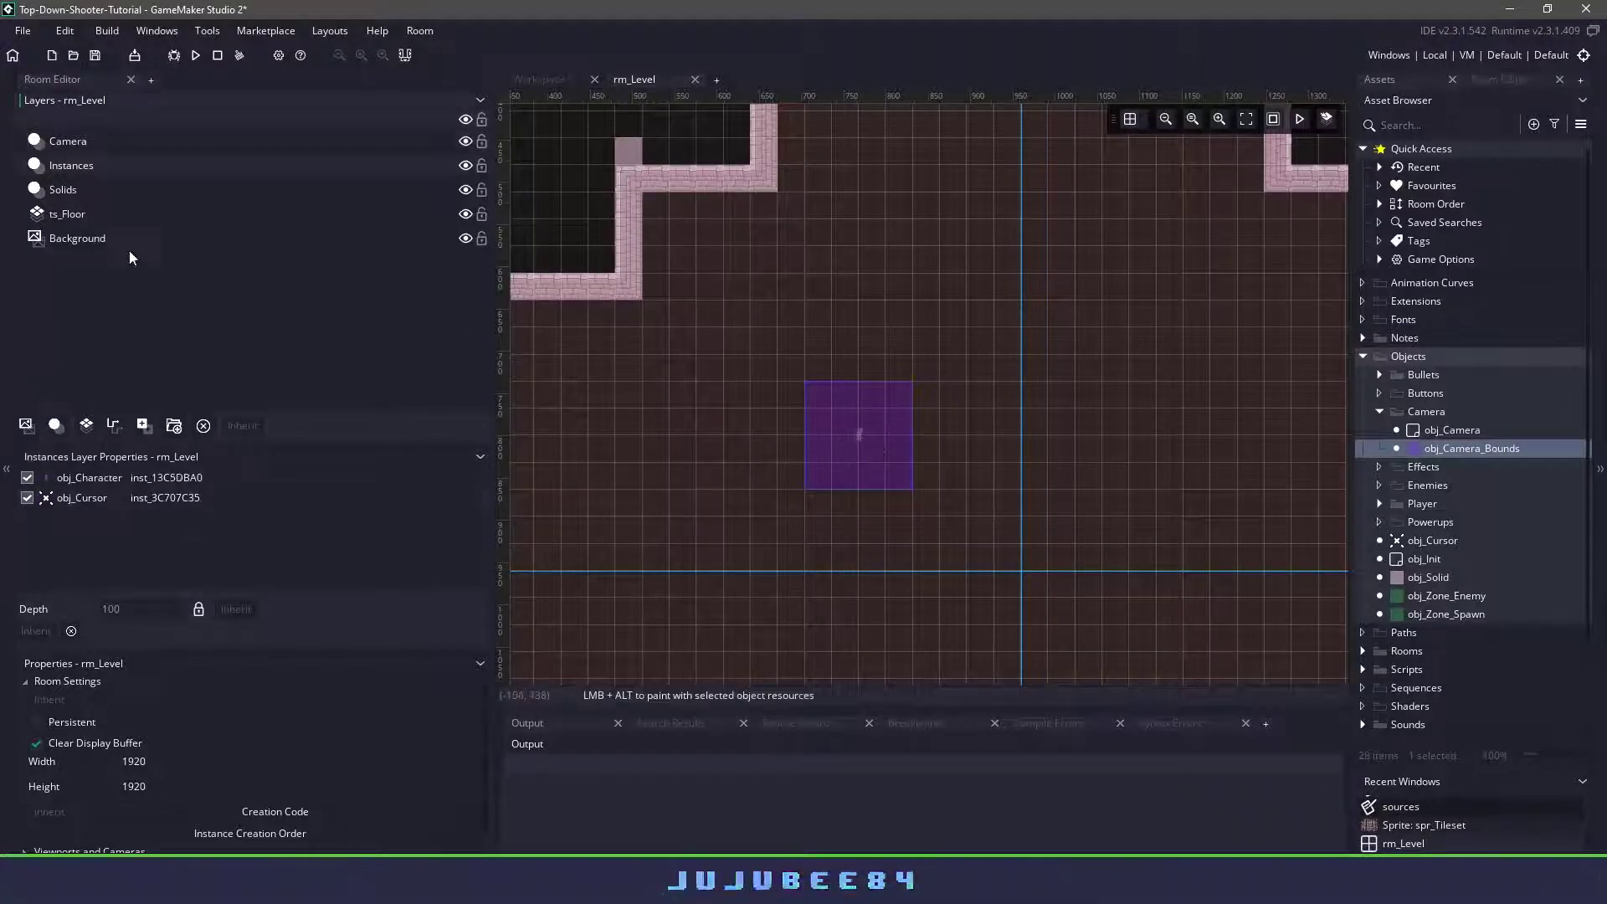
pyautogui.click(827, 474)
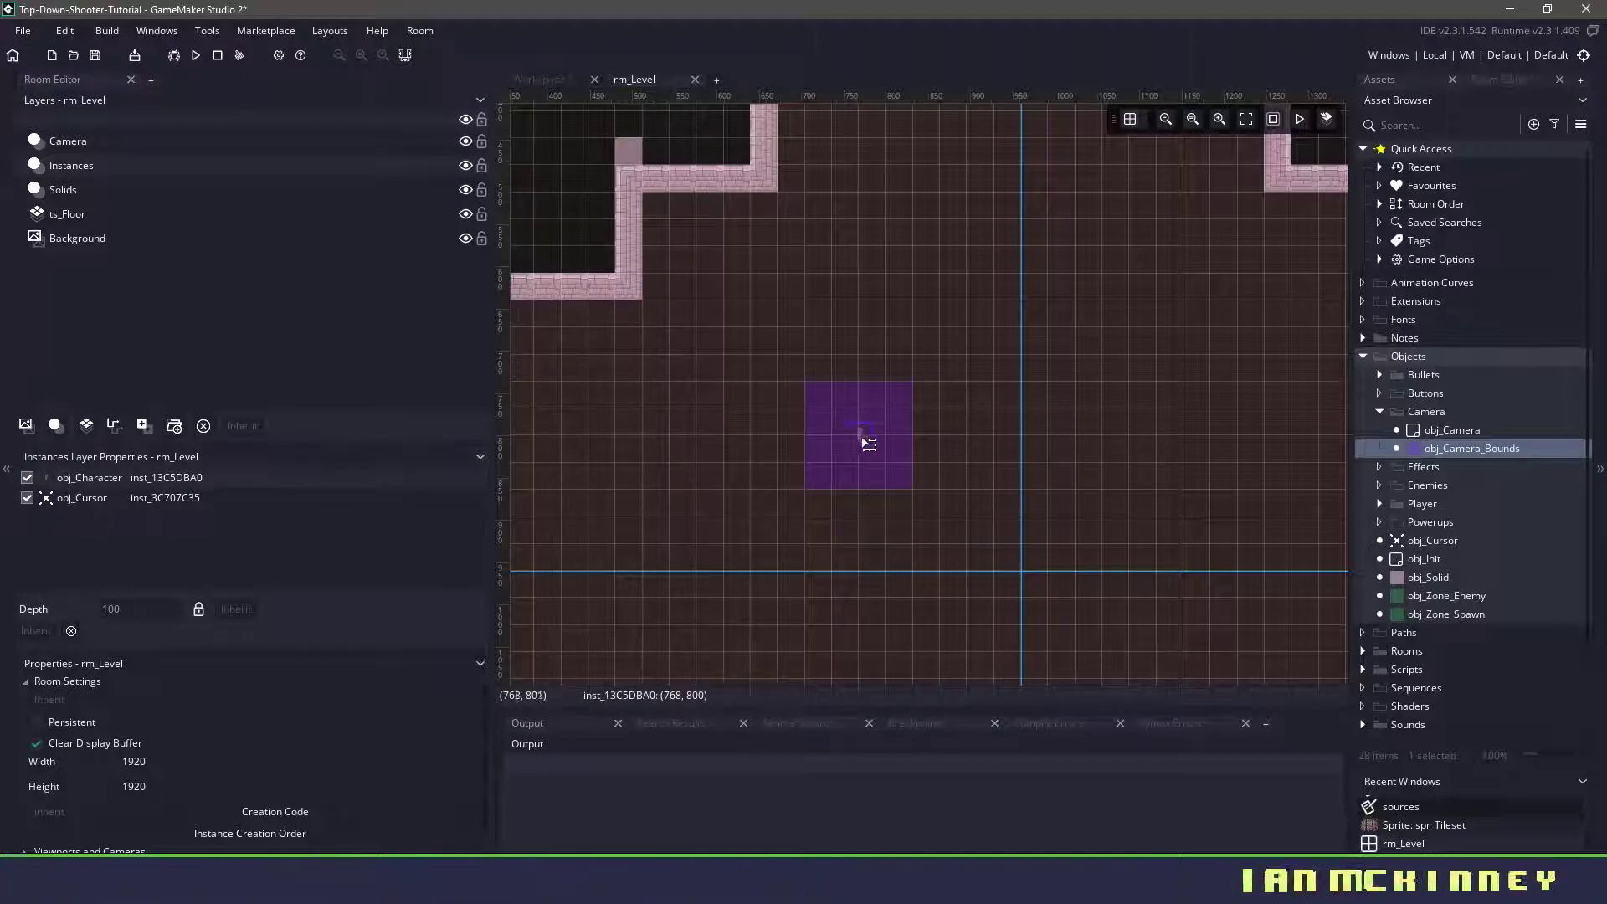
pyautogui.moveTo(873, 448); pyautogui.dragTo(906, 447)
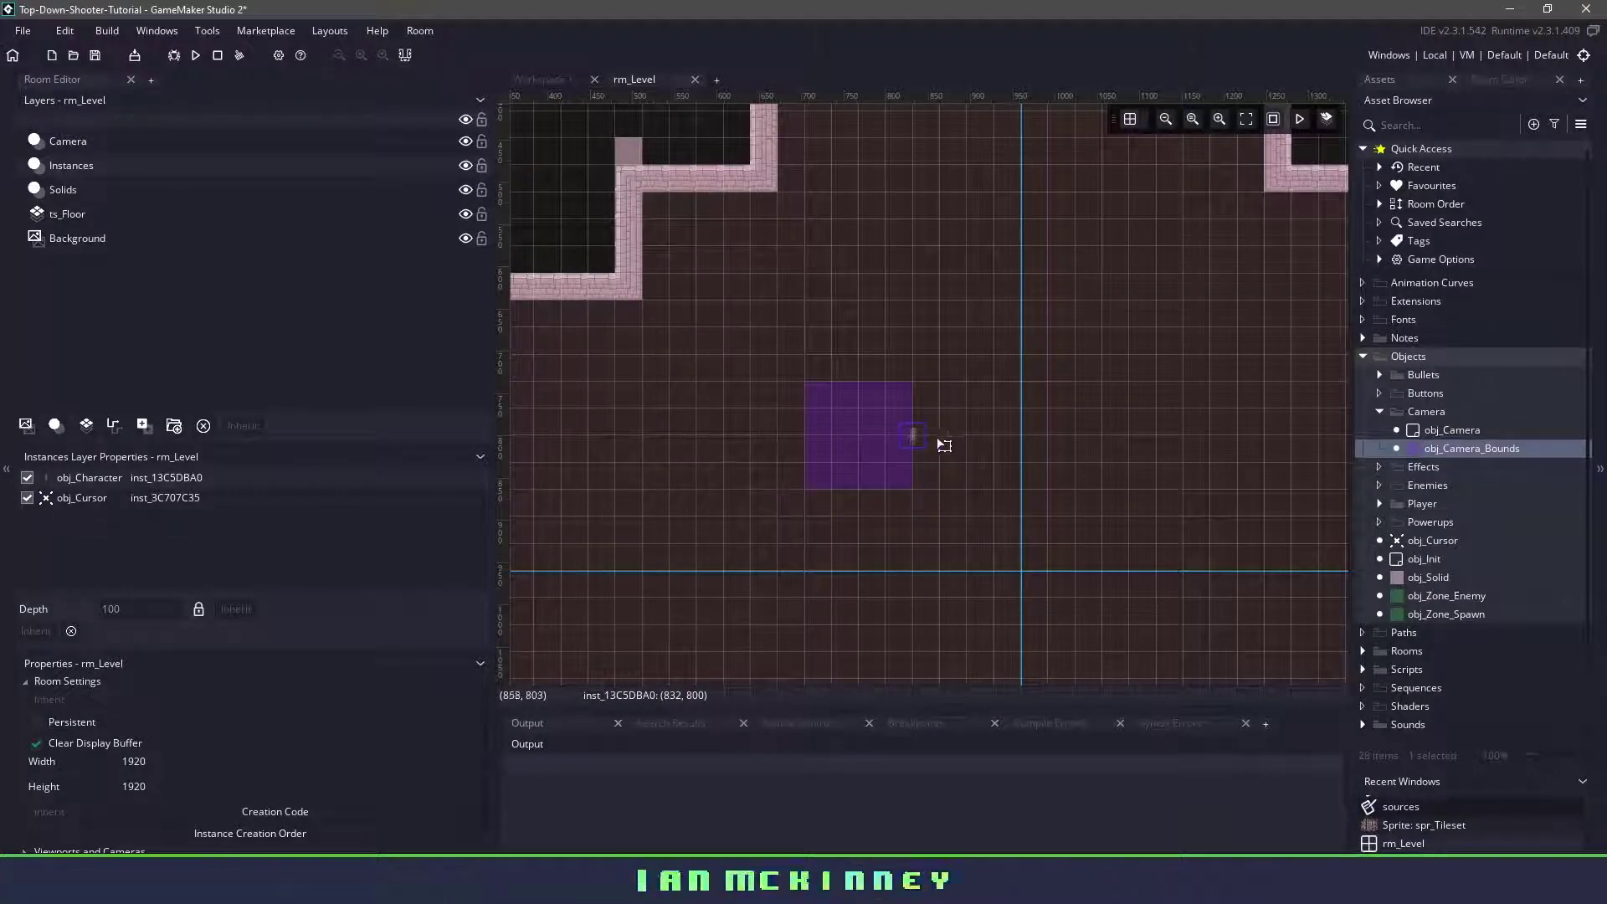
pyautogui.click(69, 140)
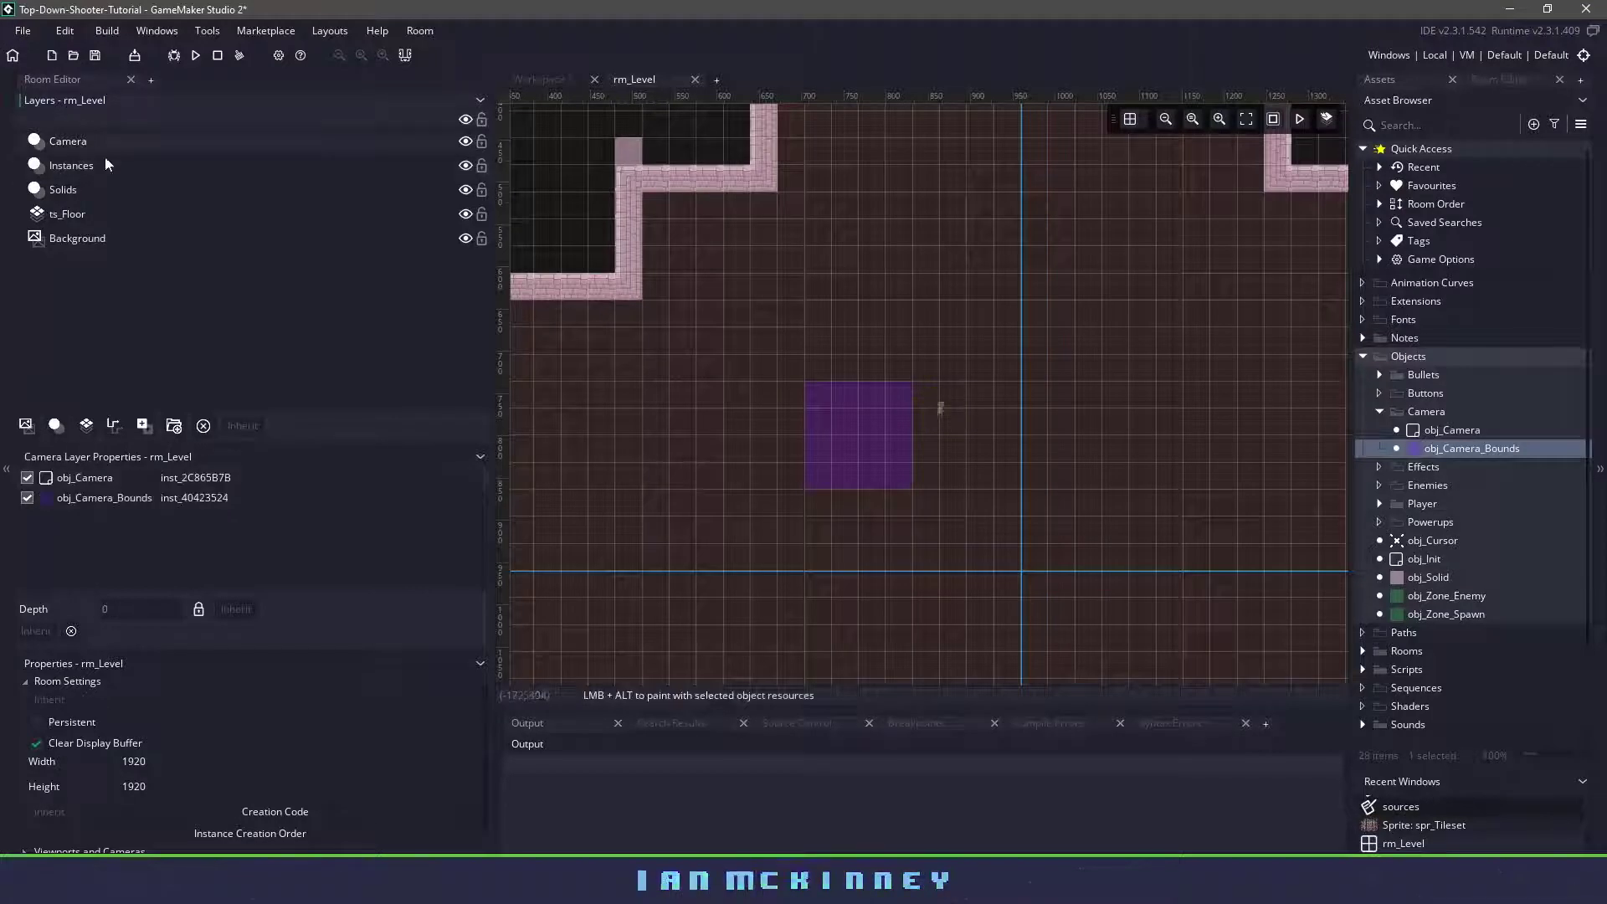
pyautogui.moveTo(863, 458)
pyautogui.mouseDown()
pyautogui.moveTo(916, 430)
pyautogui.moveTo(902, 431)
pyautogui.mouseUp()
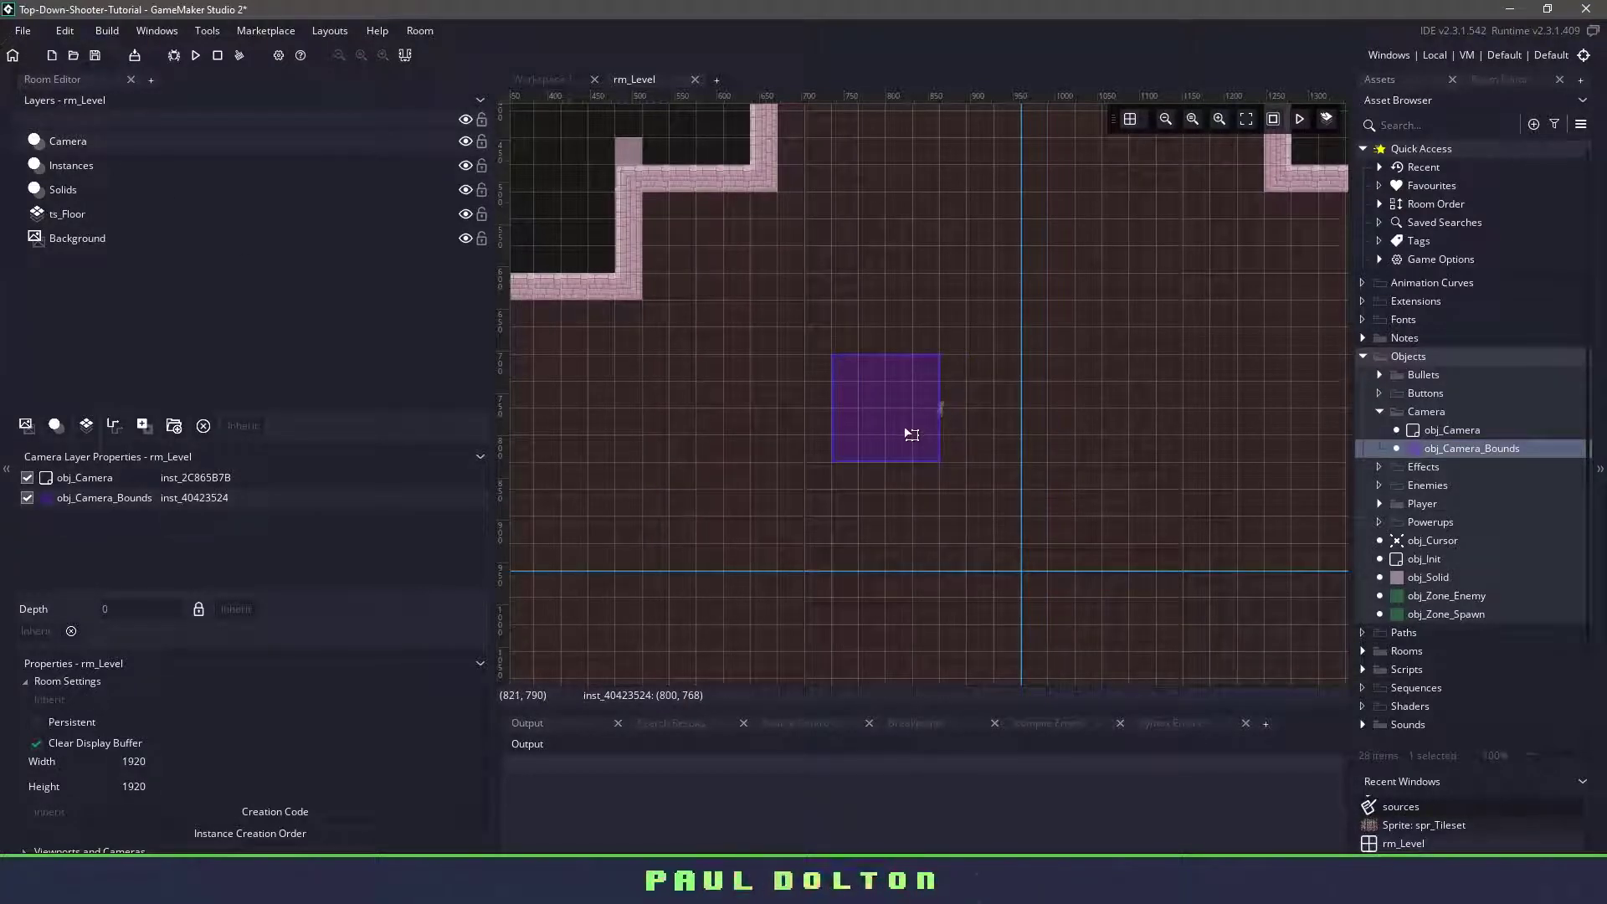
pyautogui.click(72, 165)
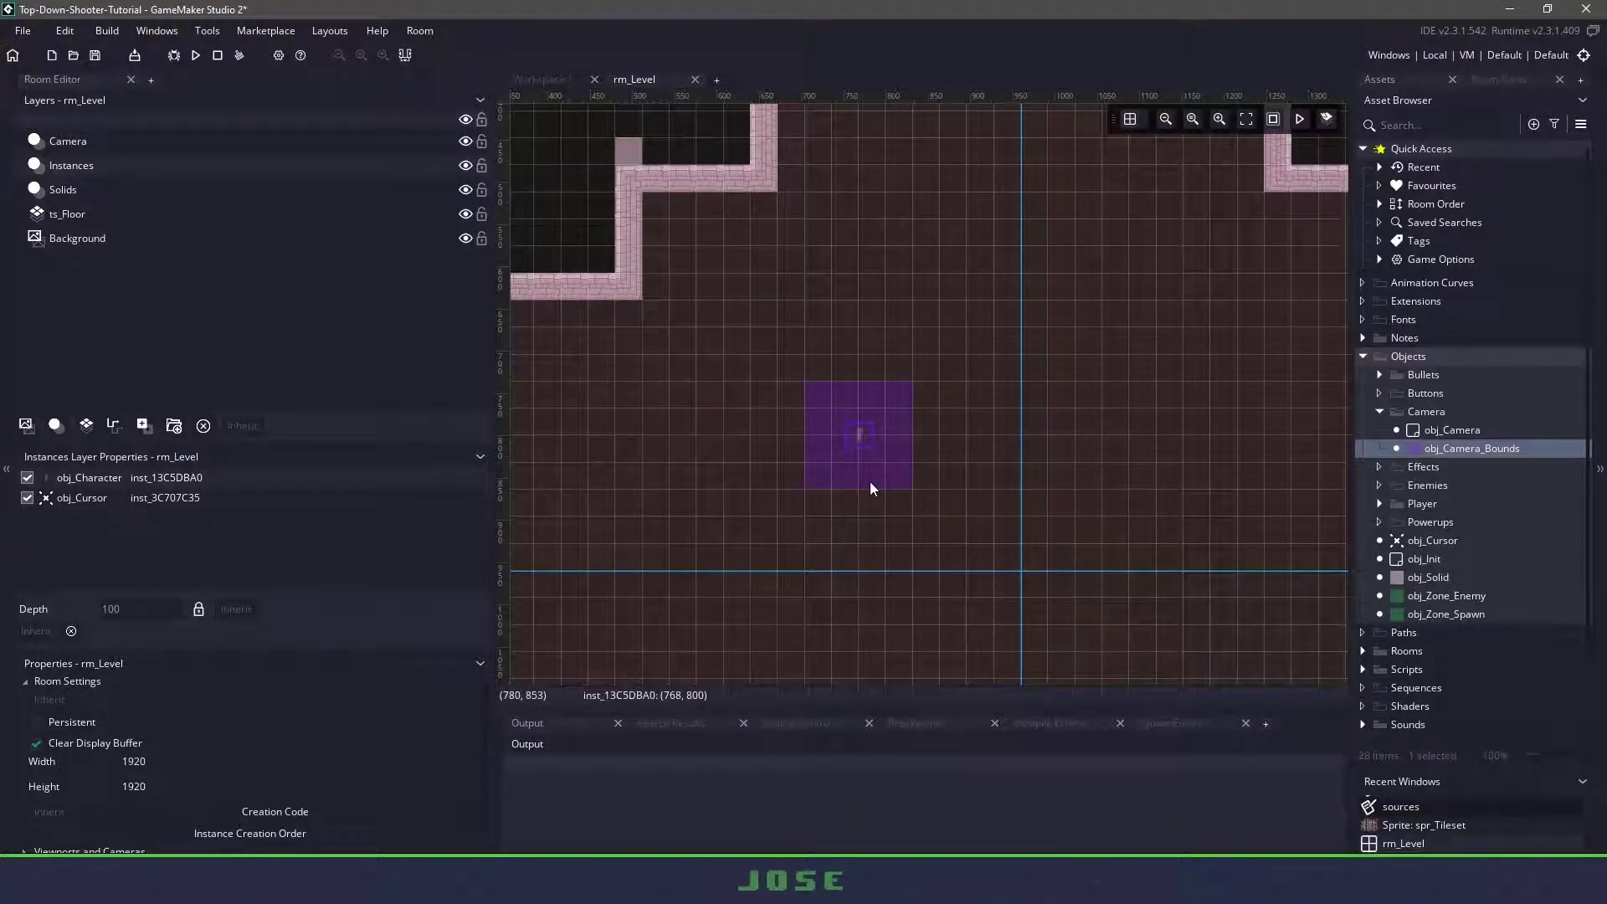
pyautogui.scroll(-1, 857, 460)
pyautogui.scroll(-1, 857, 461)
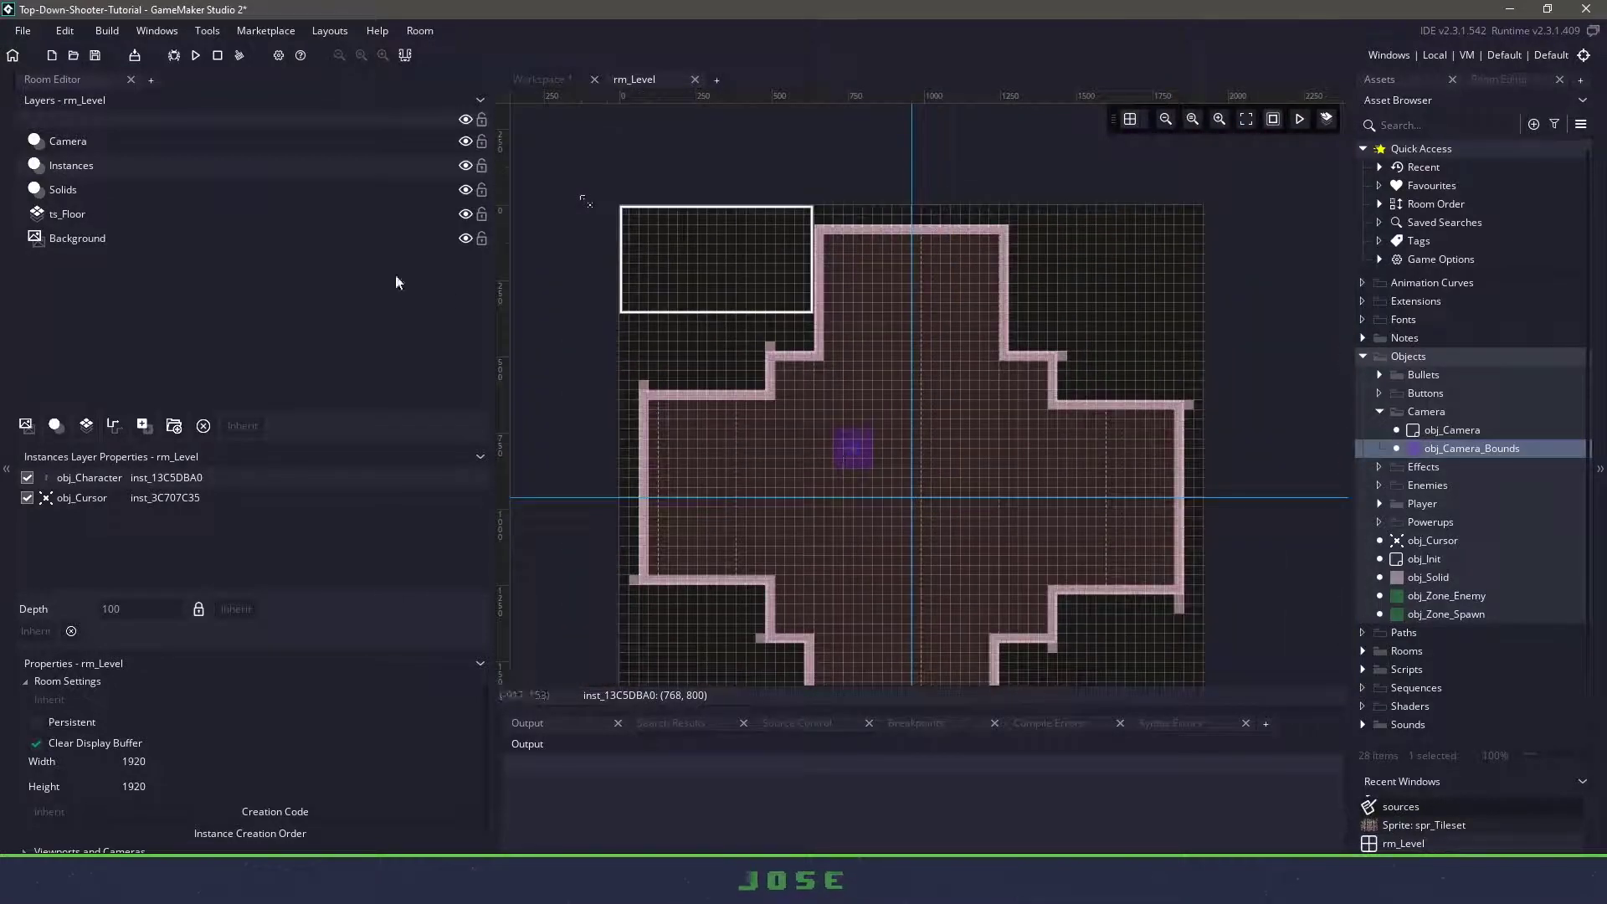
# Set the obj_Camera instance's target variable to obj_Camera_Bounds.
pyautogui.click(69, 140)
pyautogui.doubleClick(103, 482)
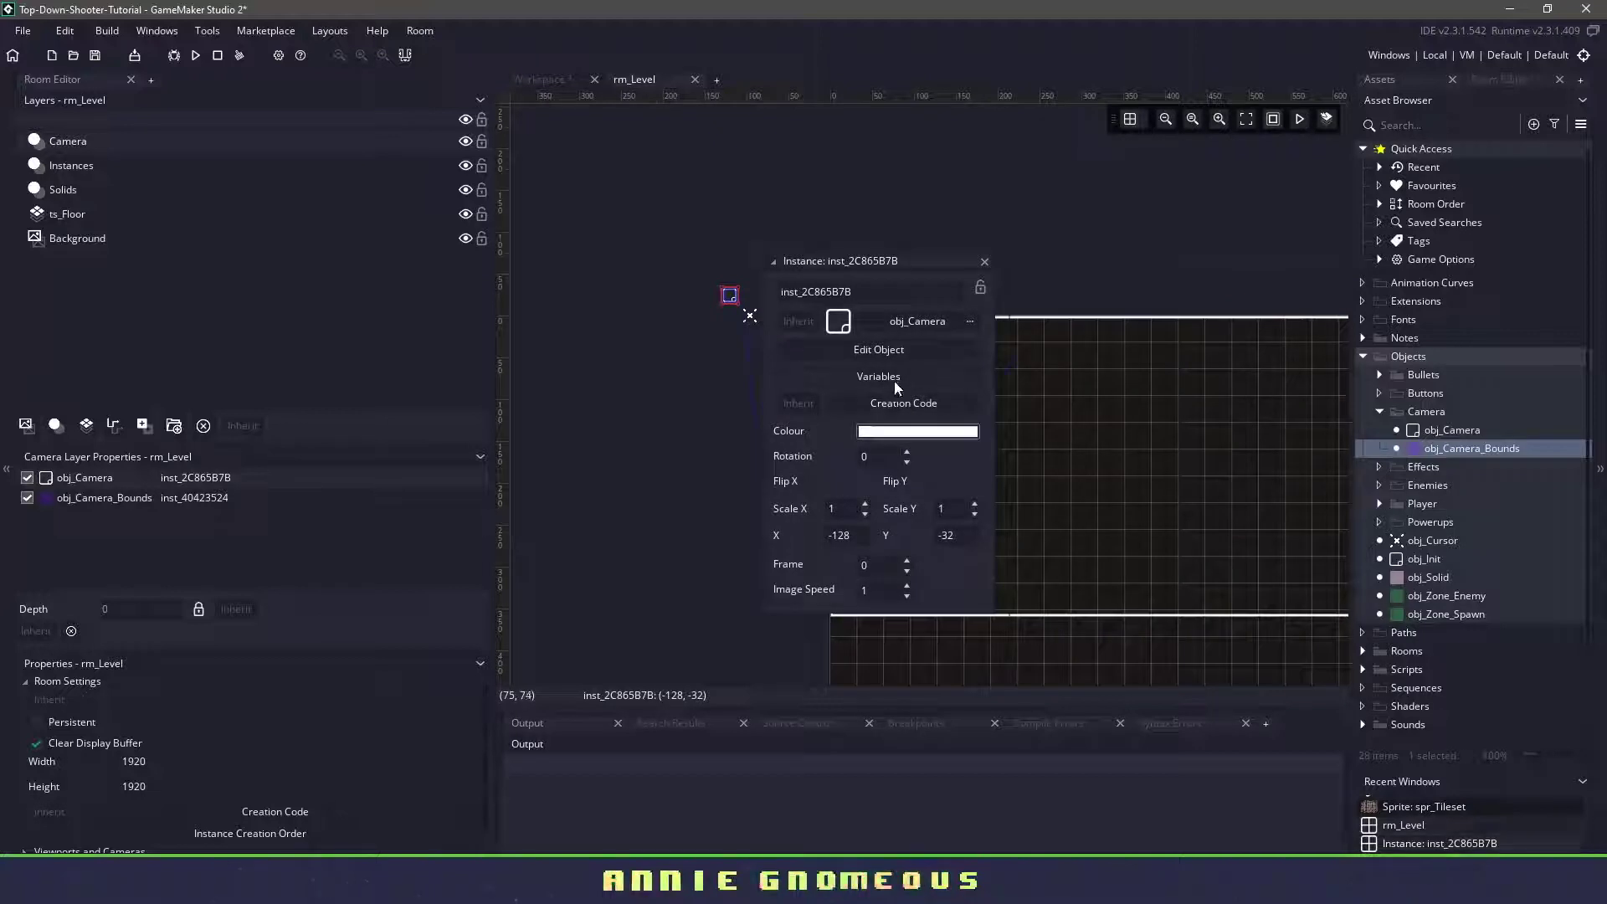
pyautogui.click(894, 379)
pyautogui.click(1122, 343)
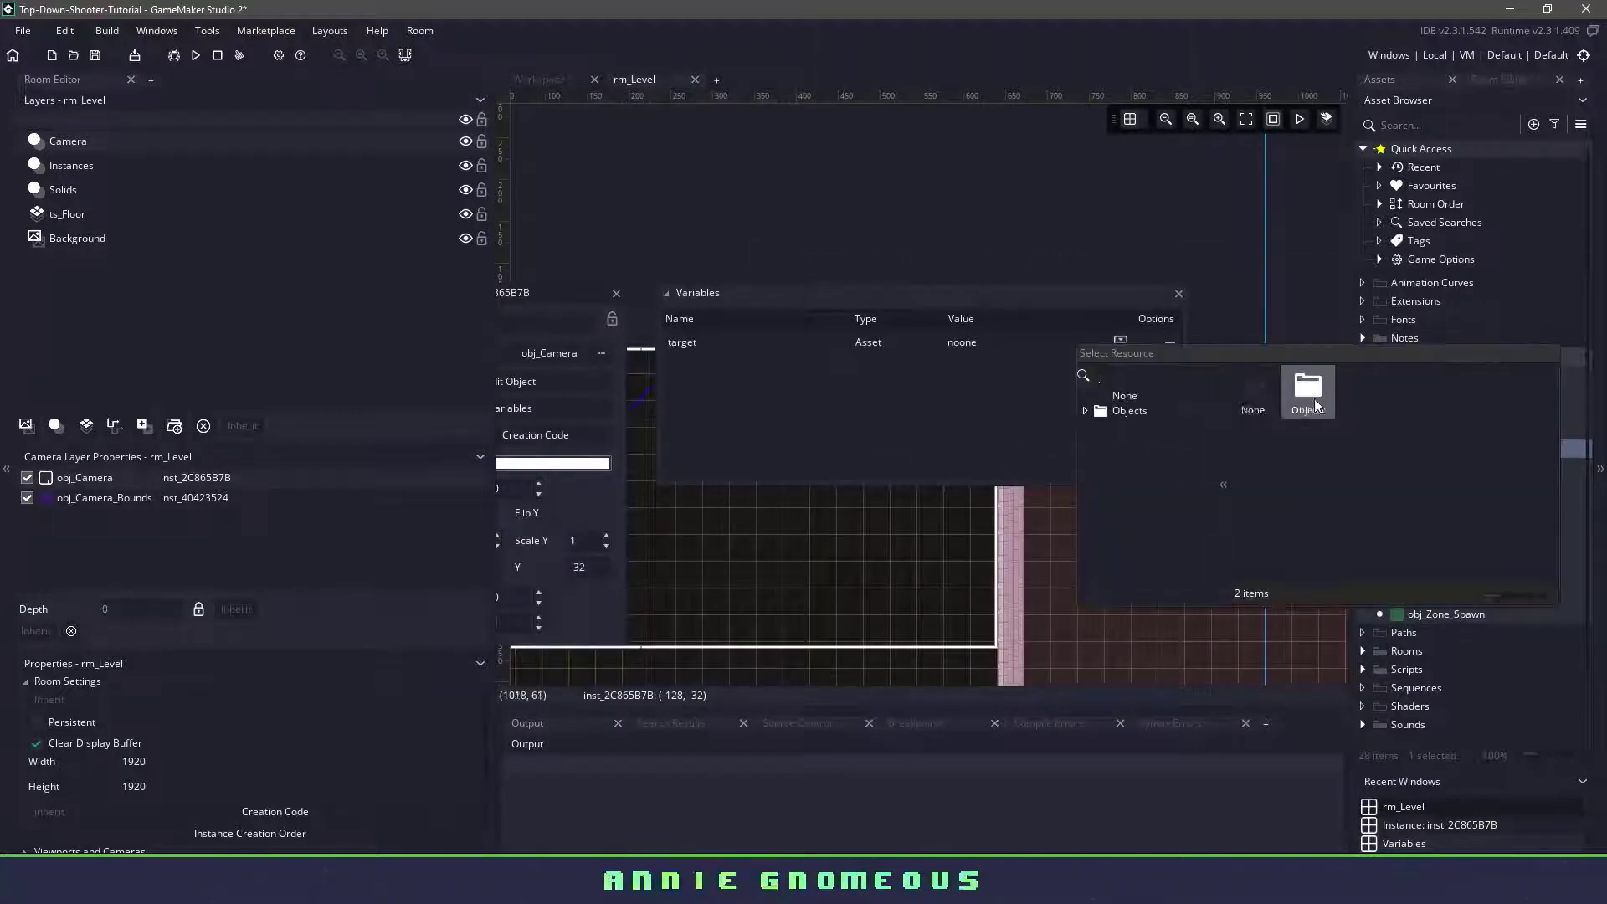
pyautogui.doubleClick(1255, 394)
pyautogui.doubleClick(1363, 392)
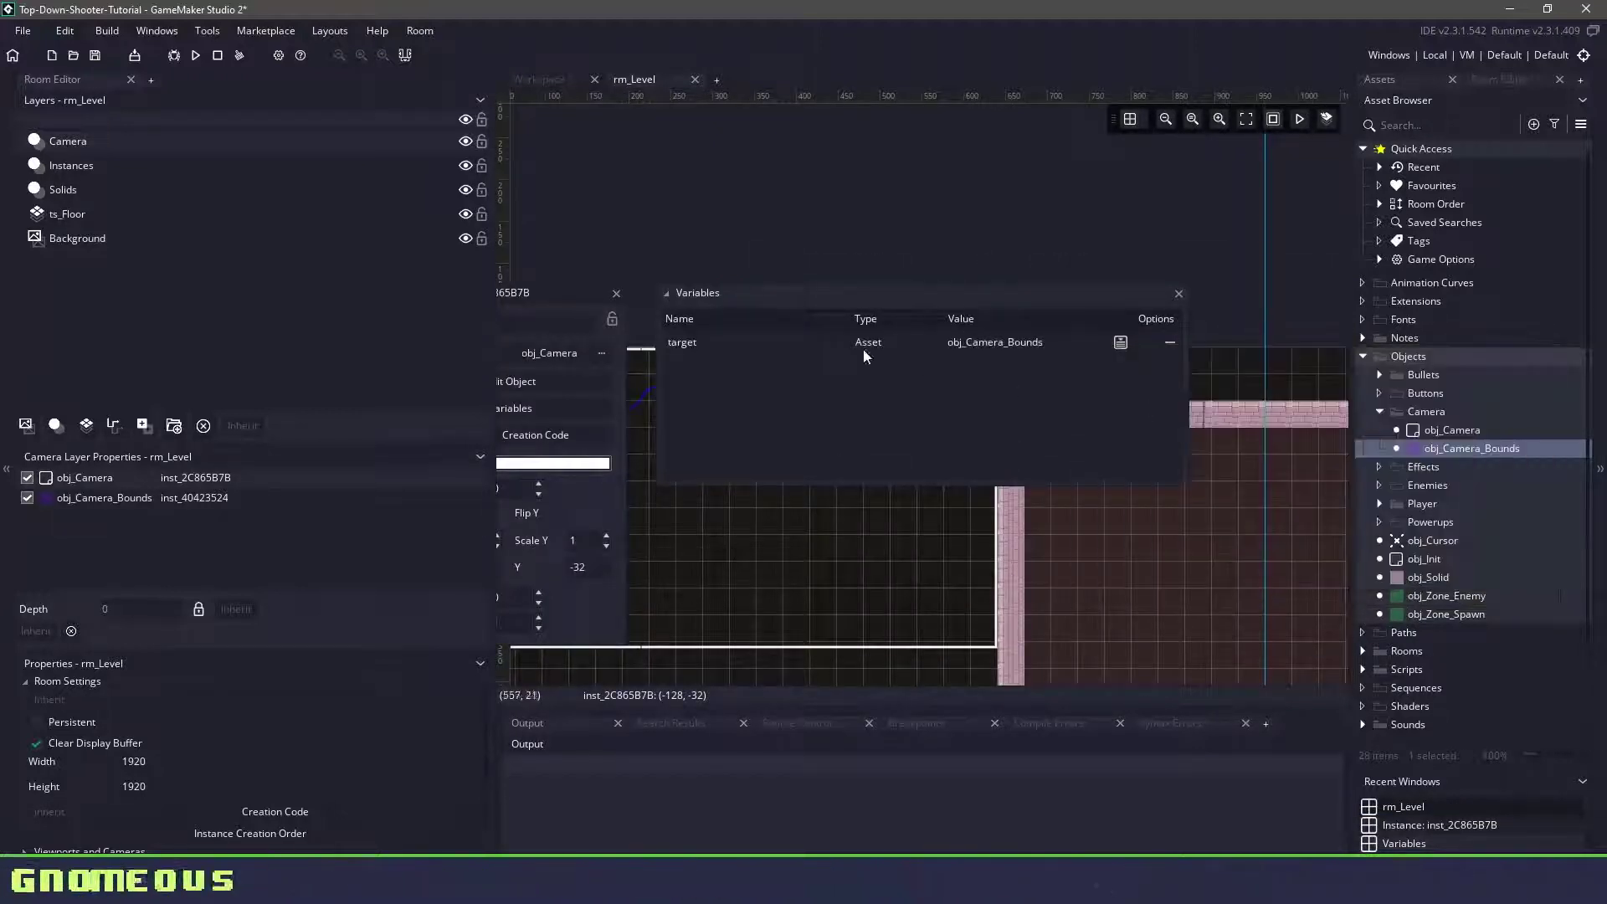
pyautogui.click(614, 296)
# Set the obj_Camera_Bounds instance's target variable to obj_Character.
pyautogui.moveTo(980, 584); pyautogui.dragTo(731, 362)
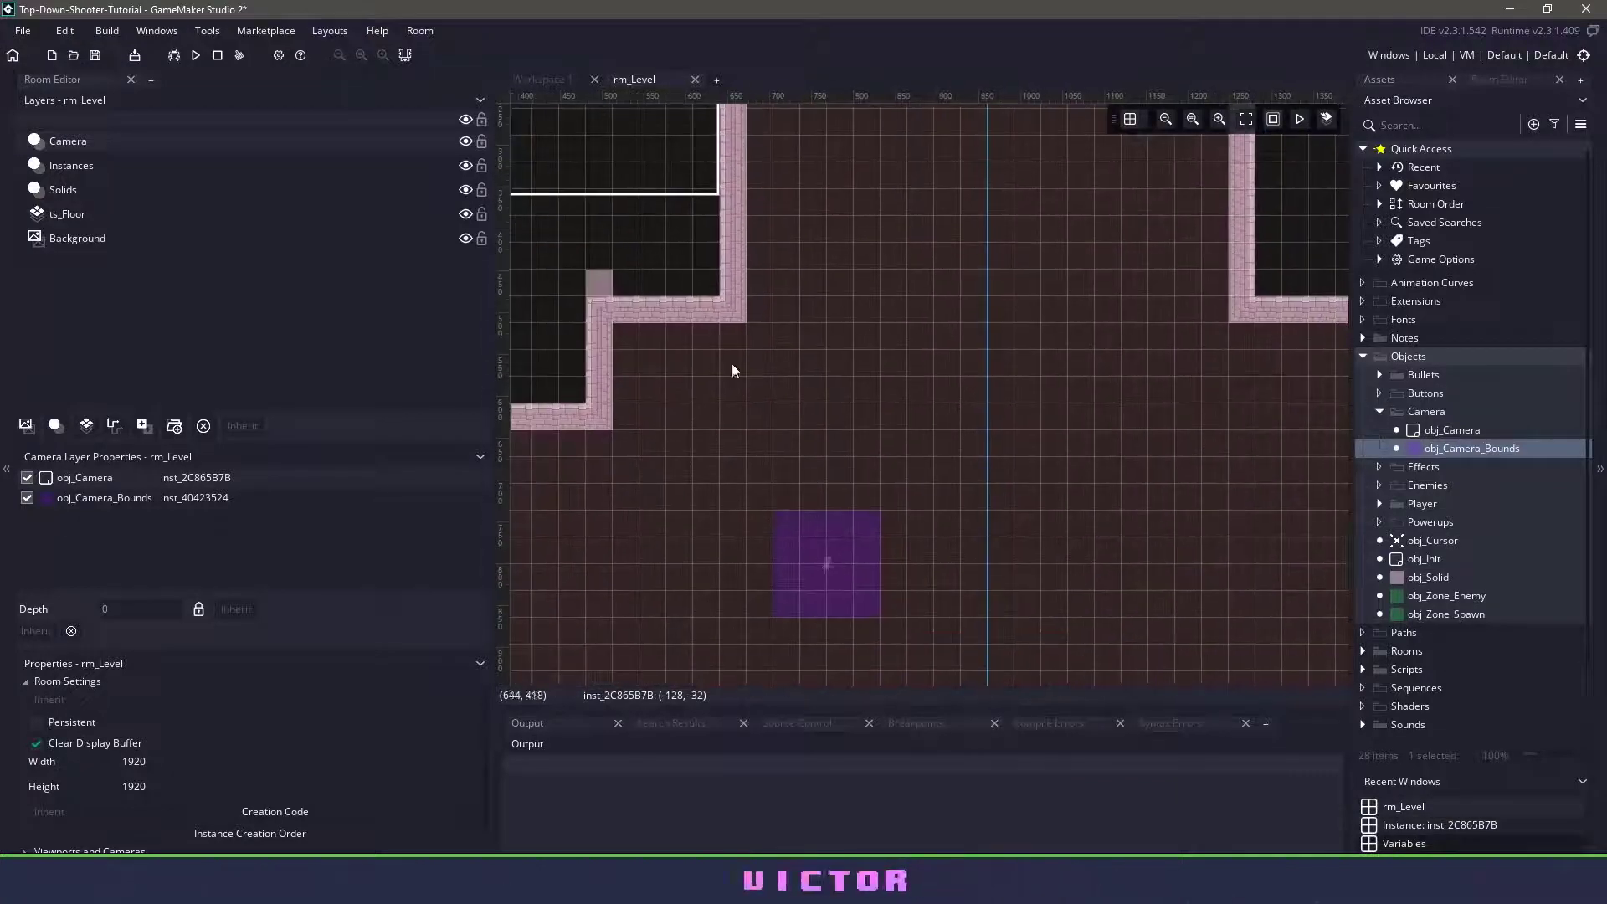
pyautogui.doubleClick(810, 549)
pyautogui.click(1084, 597)
pyautogui.moveTo(1083, 596); pyautogui.dragTo(1237, 544)
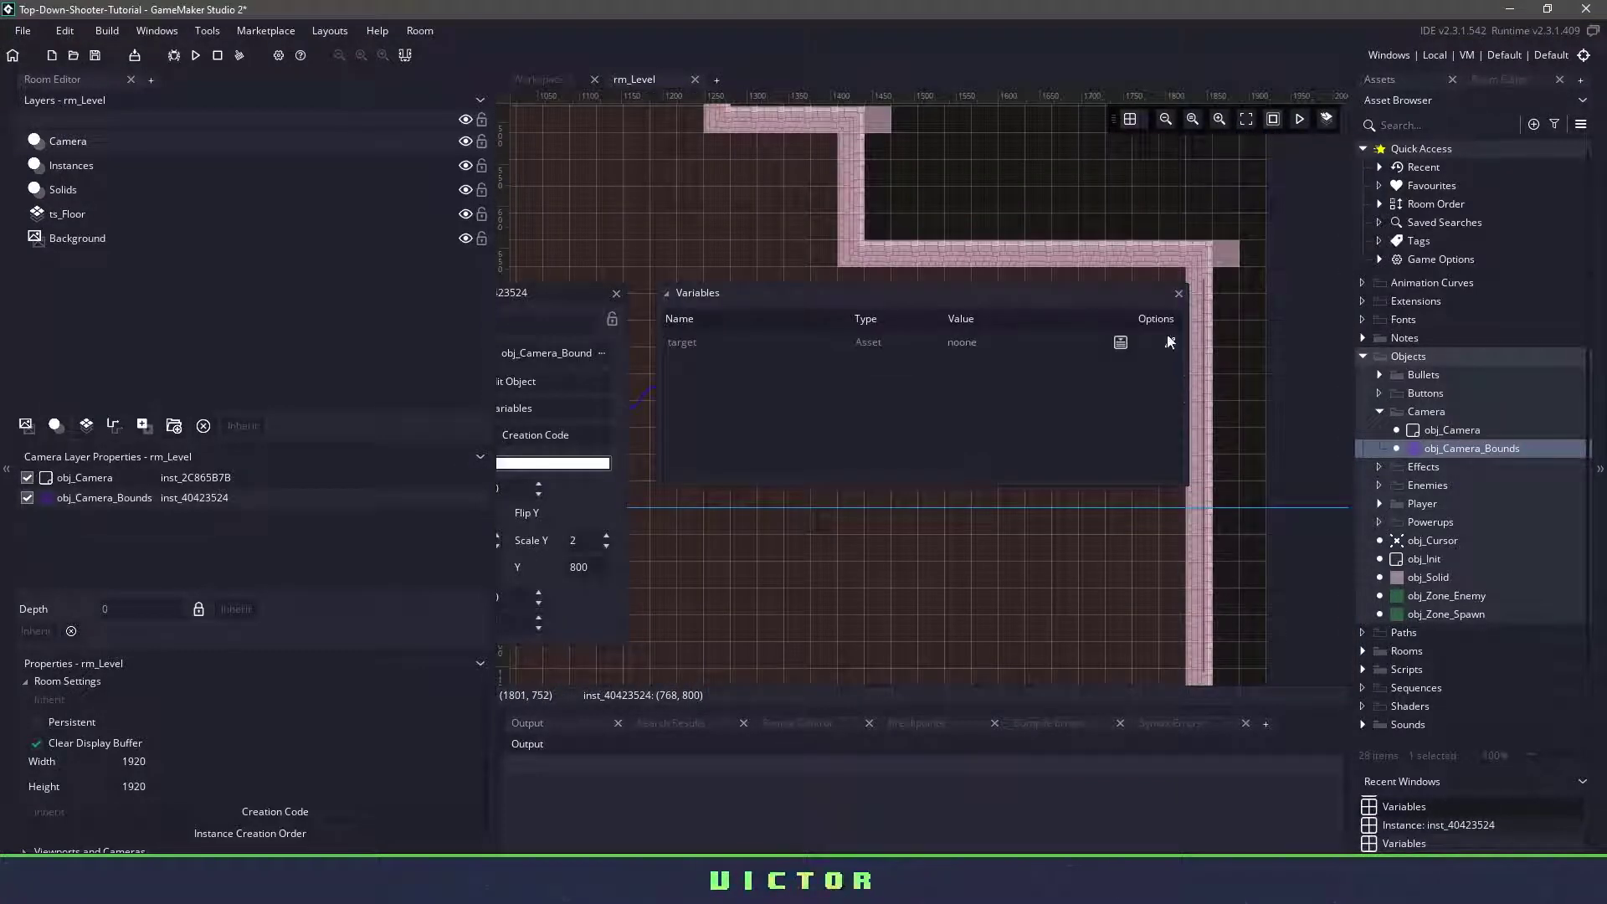
pyautogui.click(1121, 343)
pyautogui.click(1139, 449)
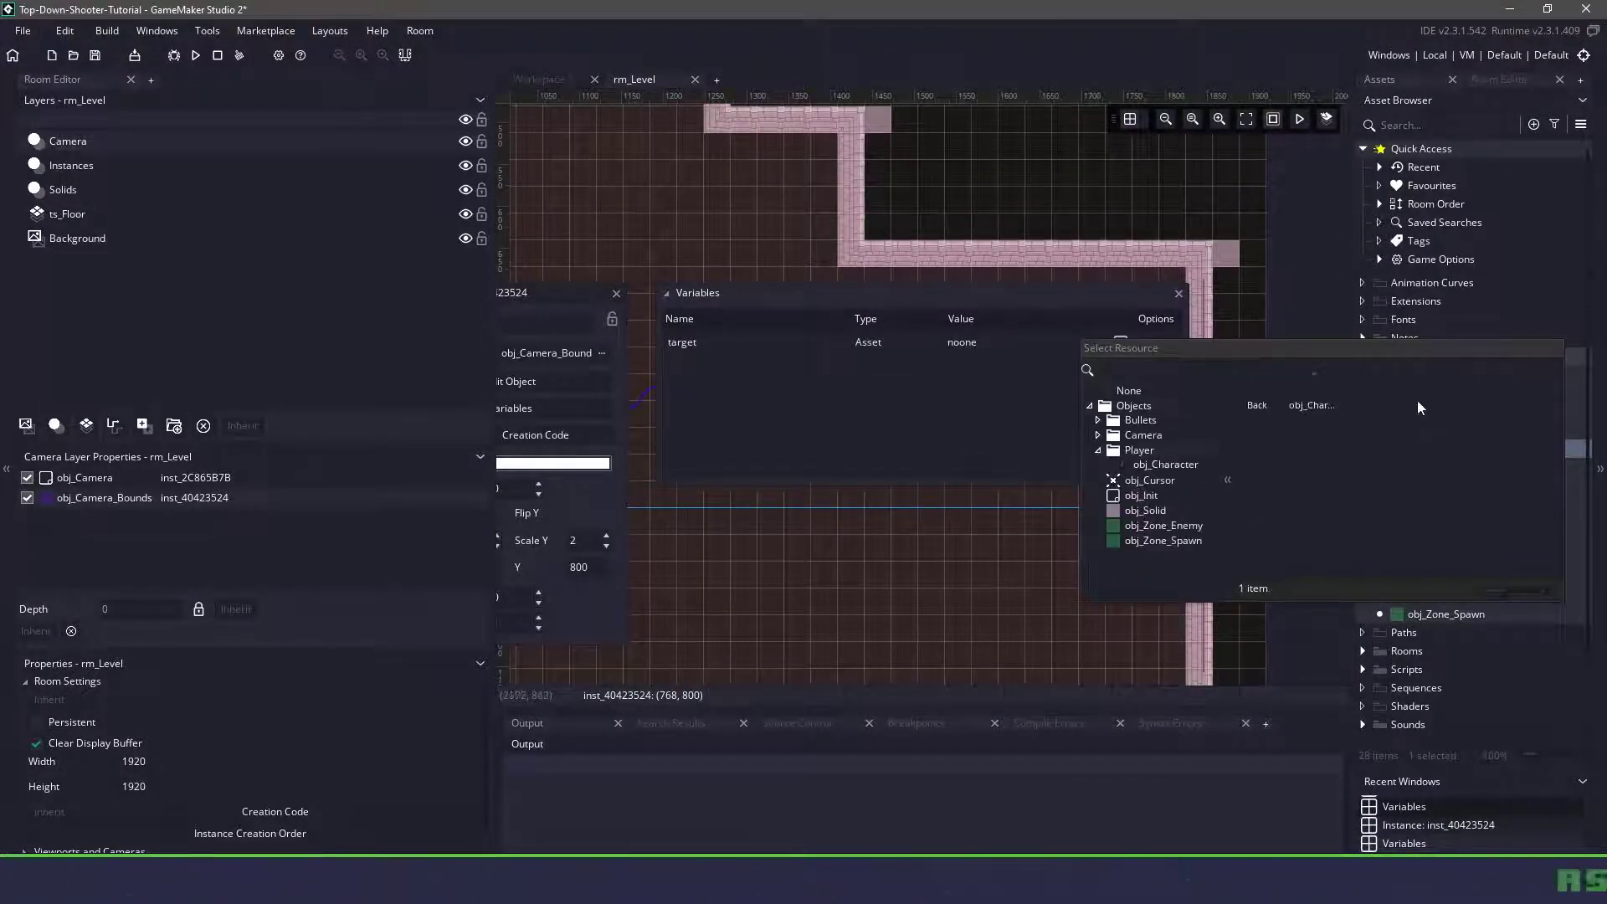
pyautogui.doubleClick(1312, 403)
pyautogui.click(615, 293)
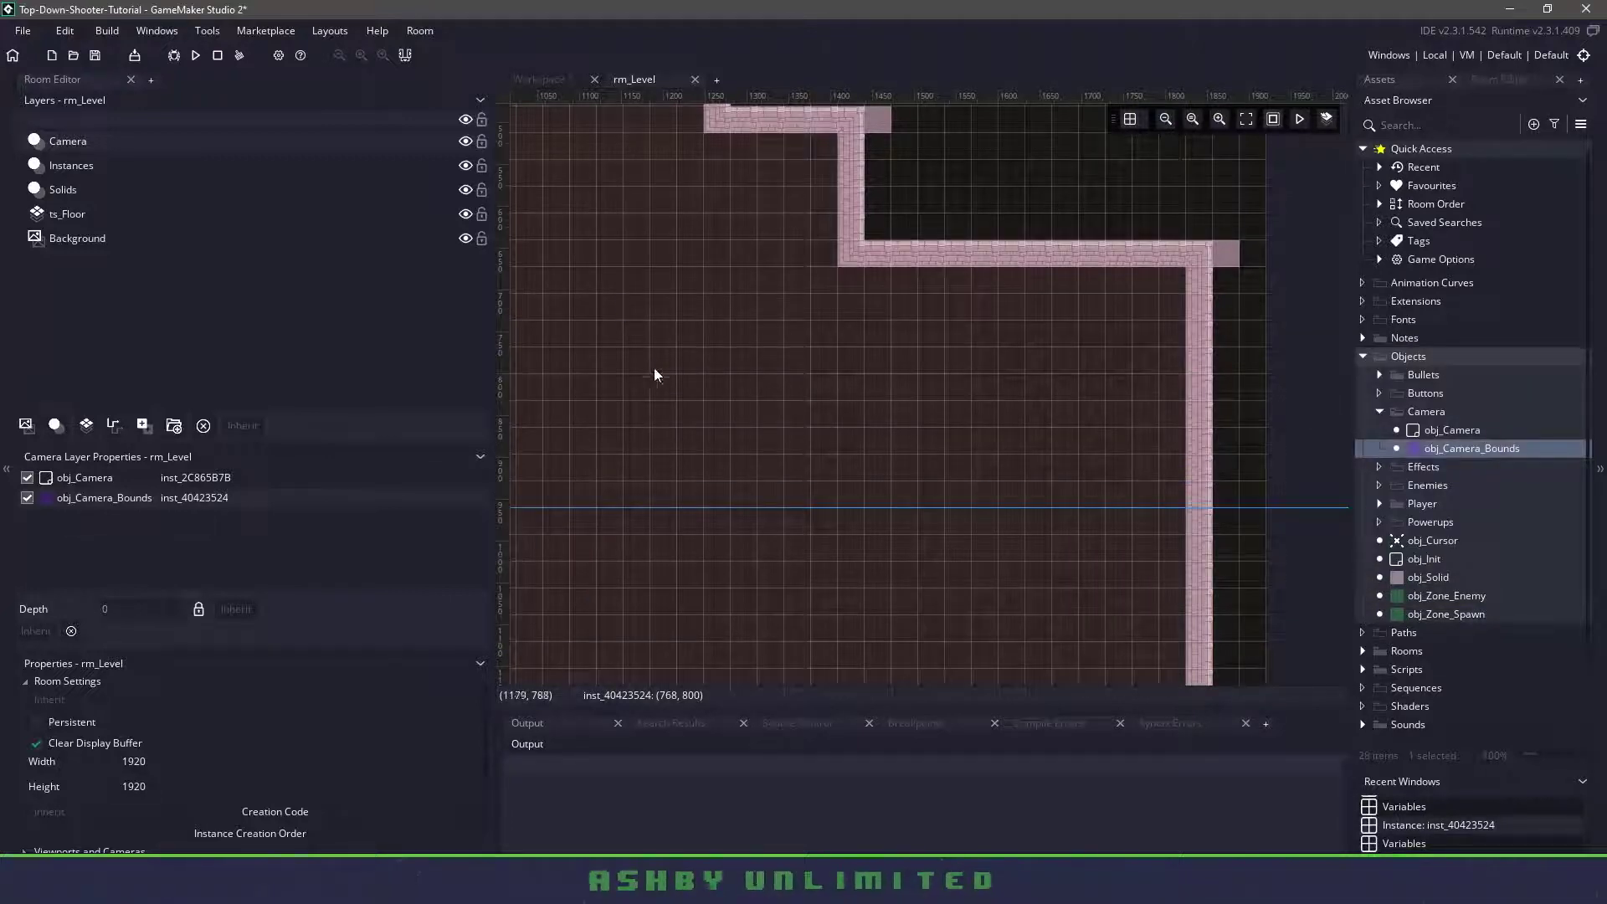
pyautogui.moveTo(653, 367); pyautogui.dragTo(1028, 402)
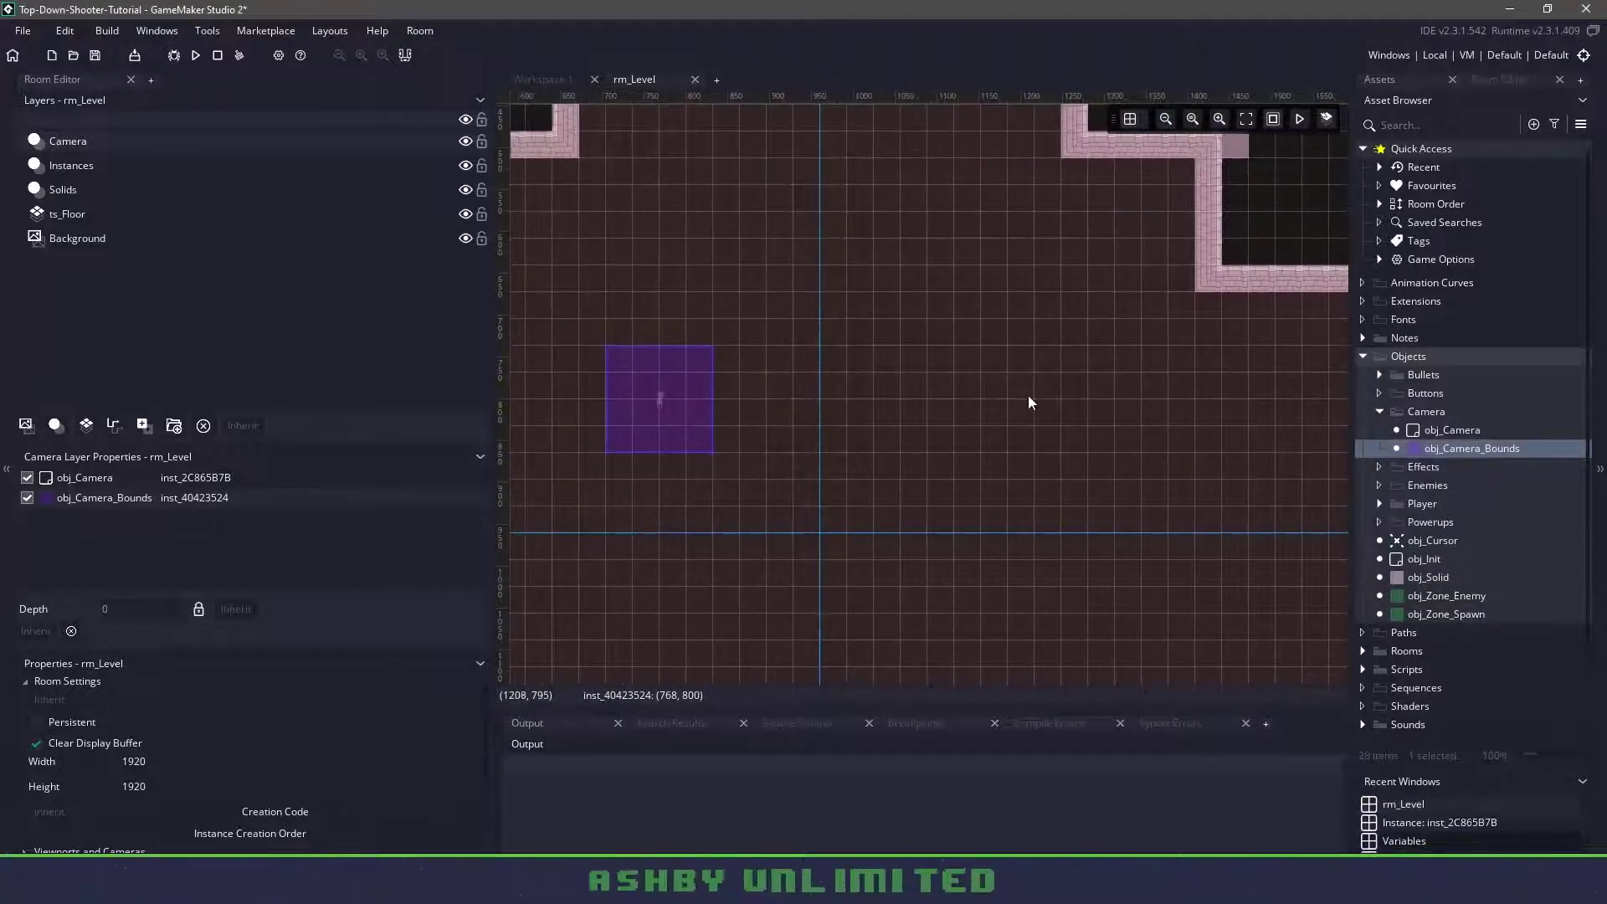
pyautogui.click(1361, 355)
# In rm_Init, bring up the obj_Init instance's variables.
pyautogui.click(1363, 394)
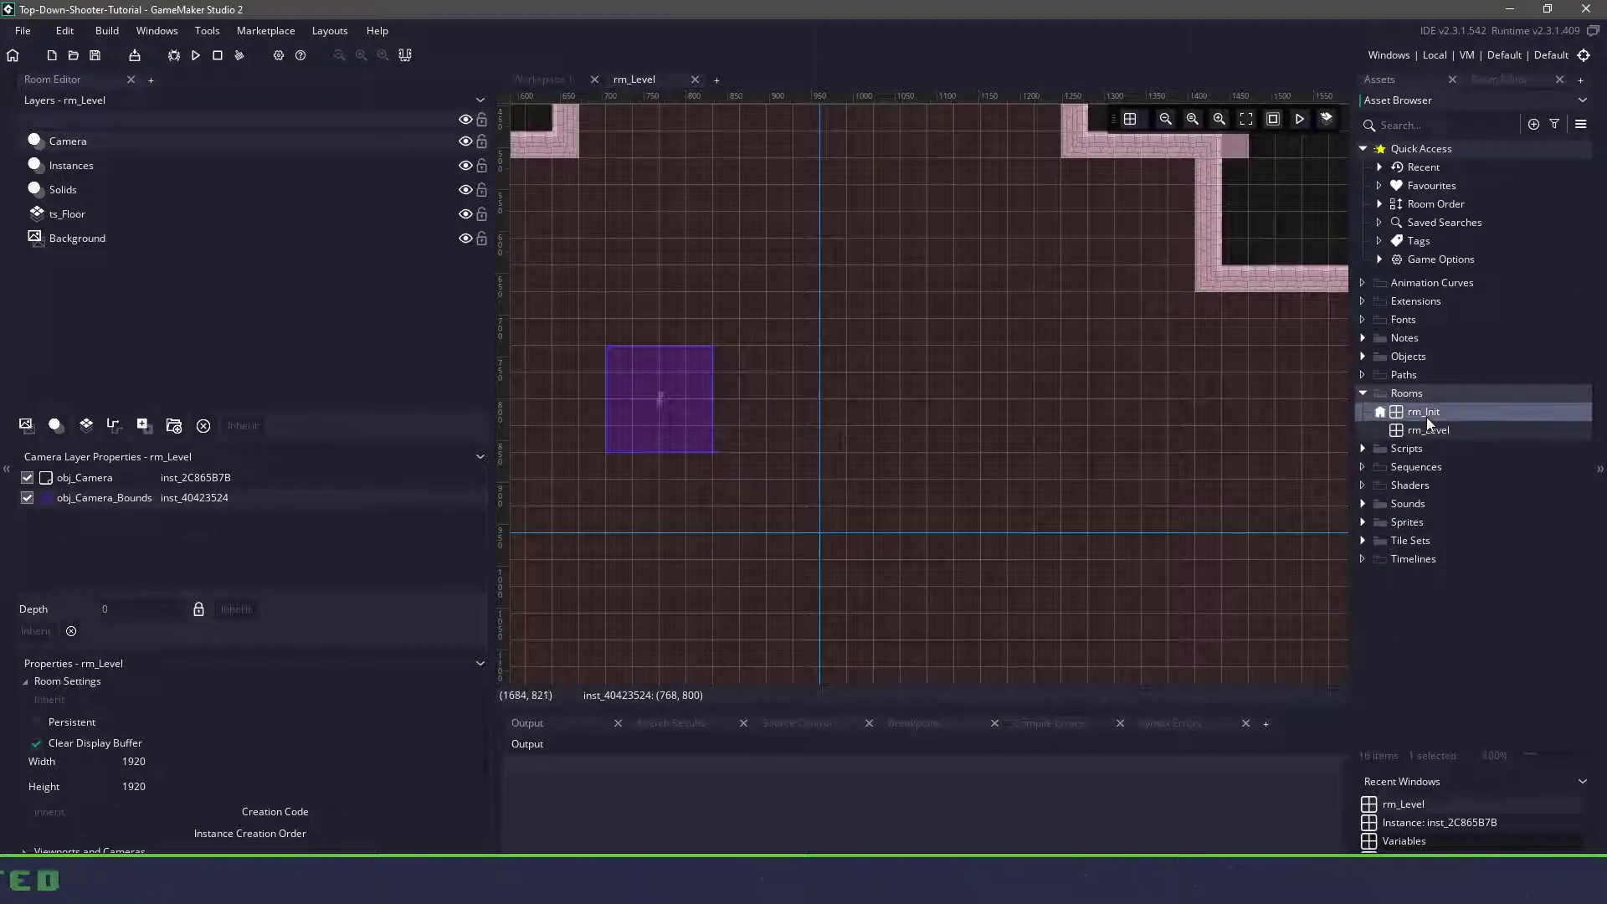
pyautogui.doubleClick(1421, 412)
pyautogui.doubleClick(75, 479)
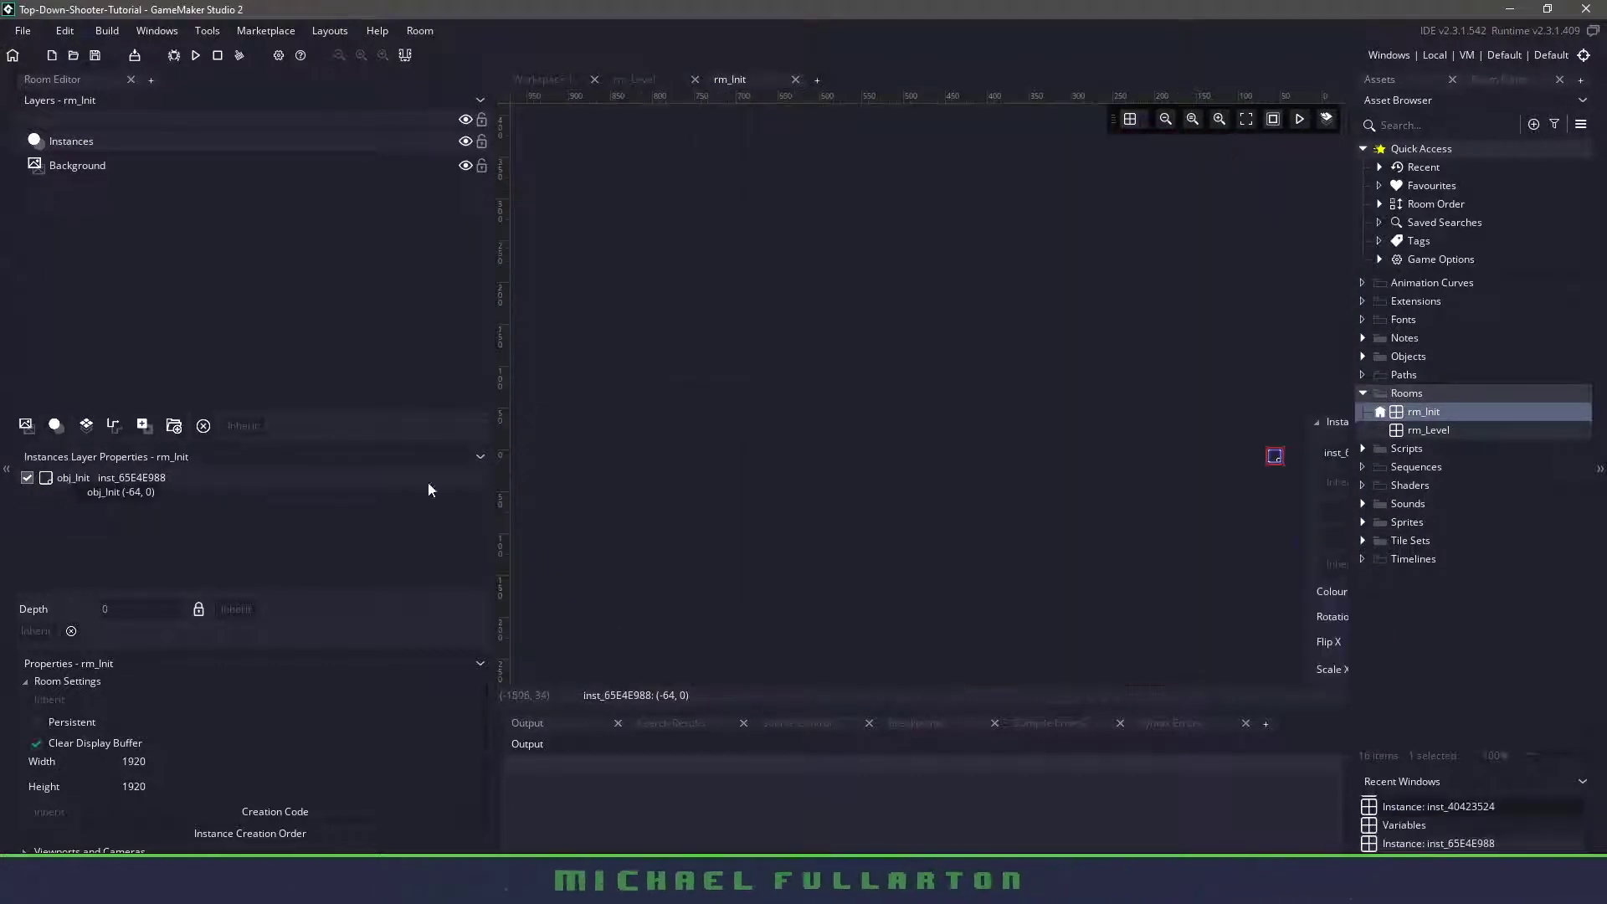
pyautogui.moveTo(1183, 544); pyautogui.dragTo(651, 367)
pyautogui.click(899, 368)
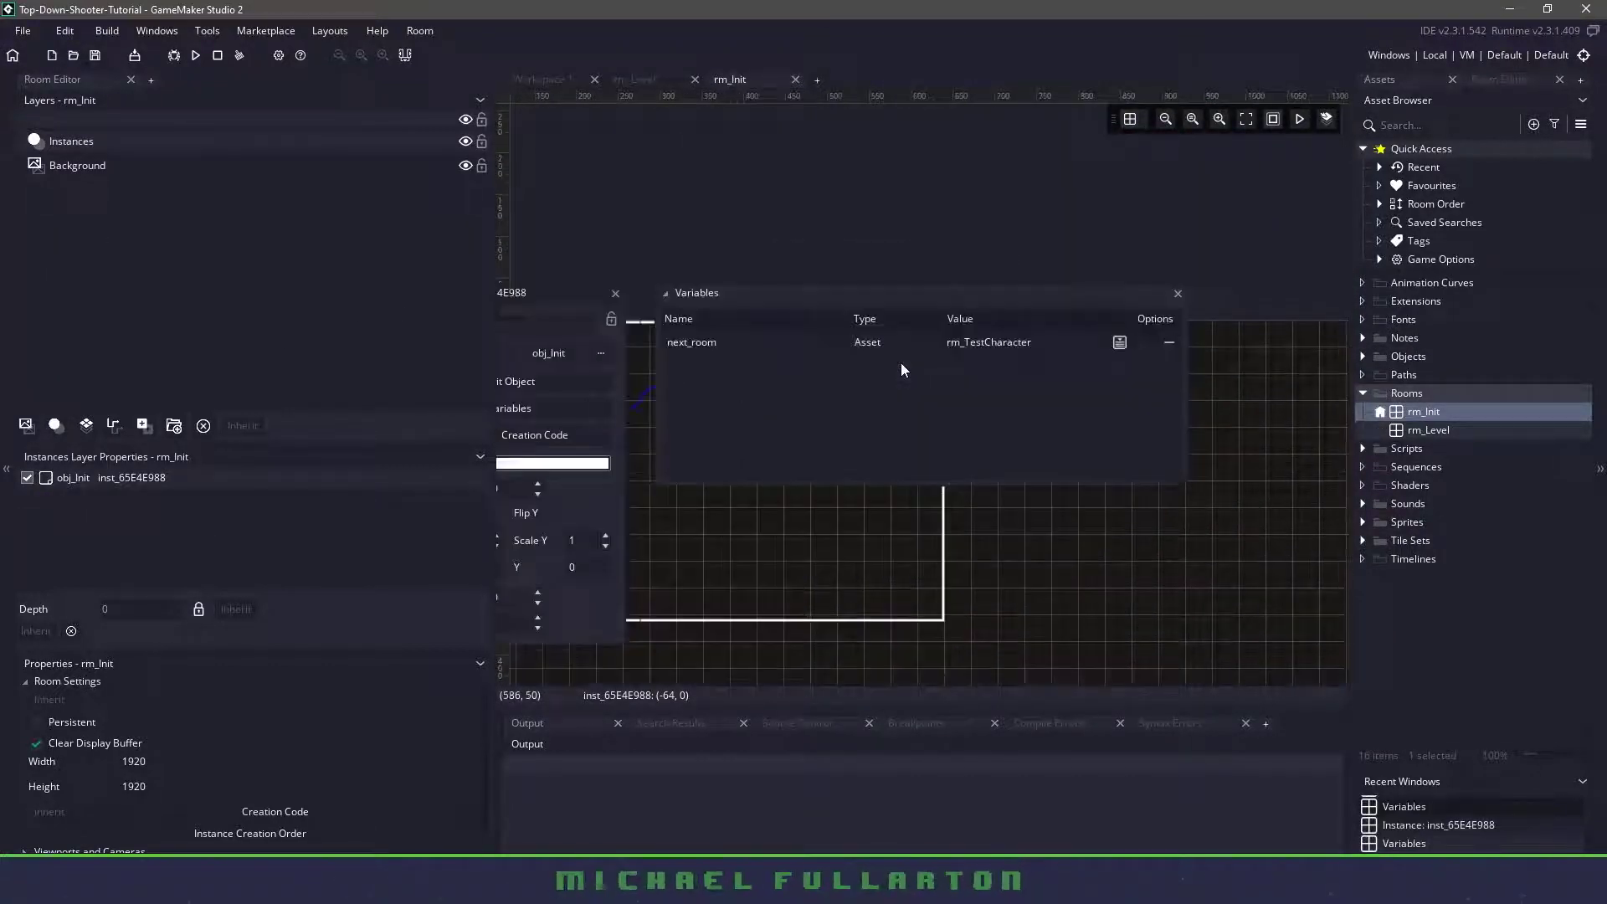
# Set obj_Init's next_room to rm_Level and run the game with F5.
pyautogui.click(1118, 341)
pyautogui.doubleClick(1308, 384)
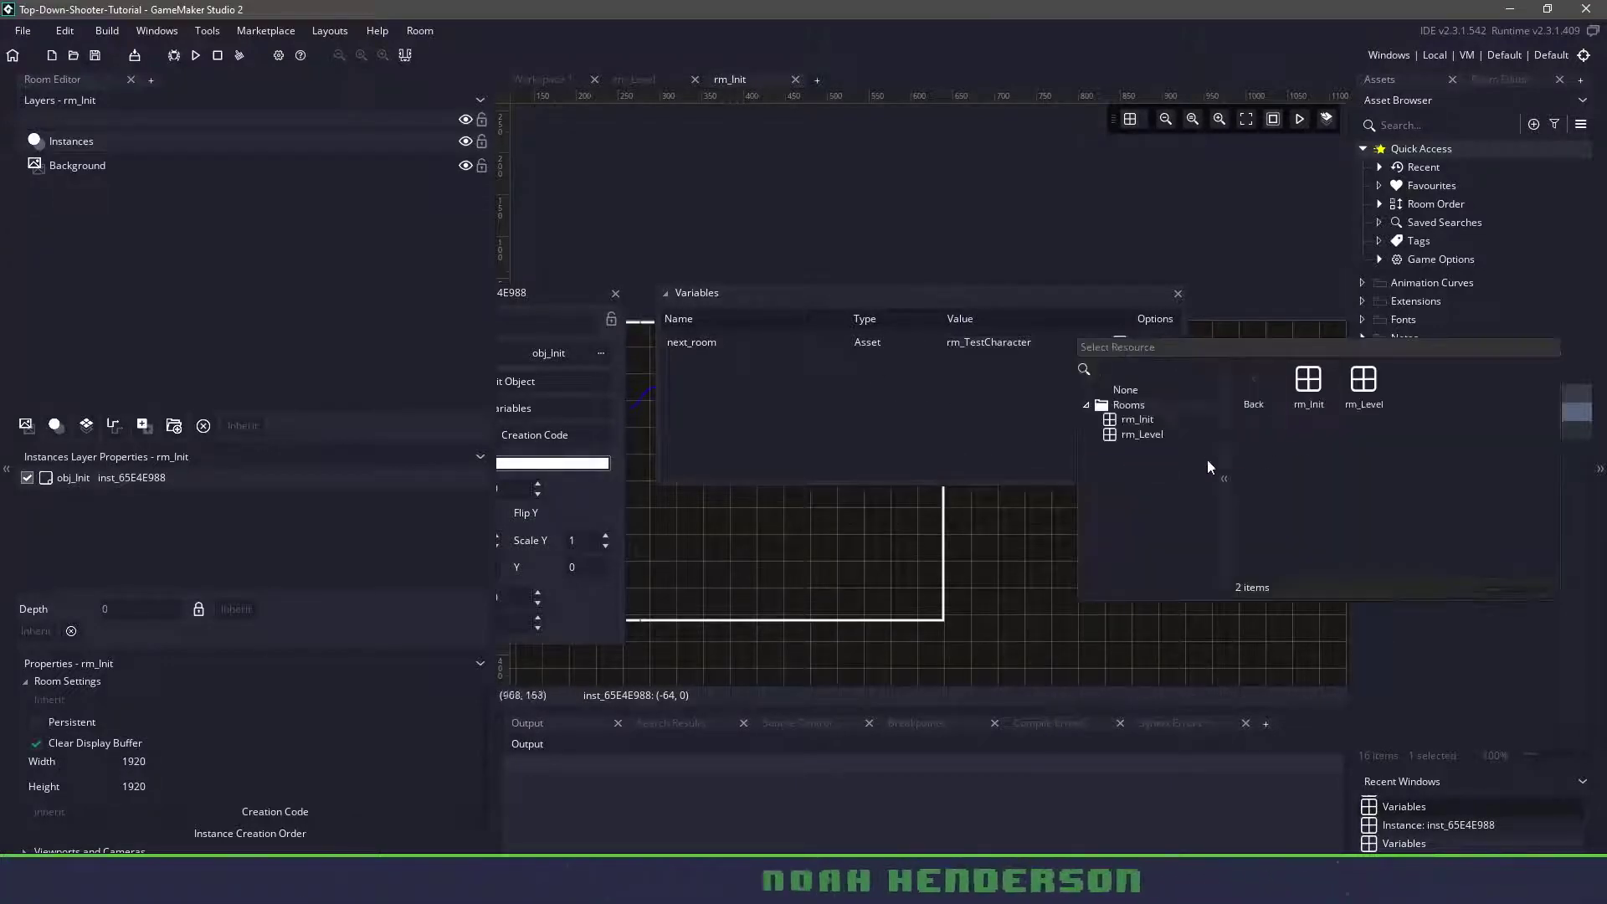
pyautogui.doubleClick(1365, 382)
pyautogui.click(615, 293)
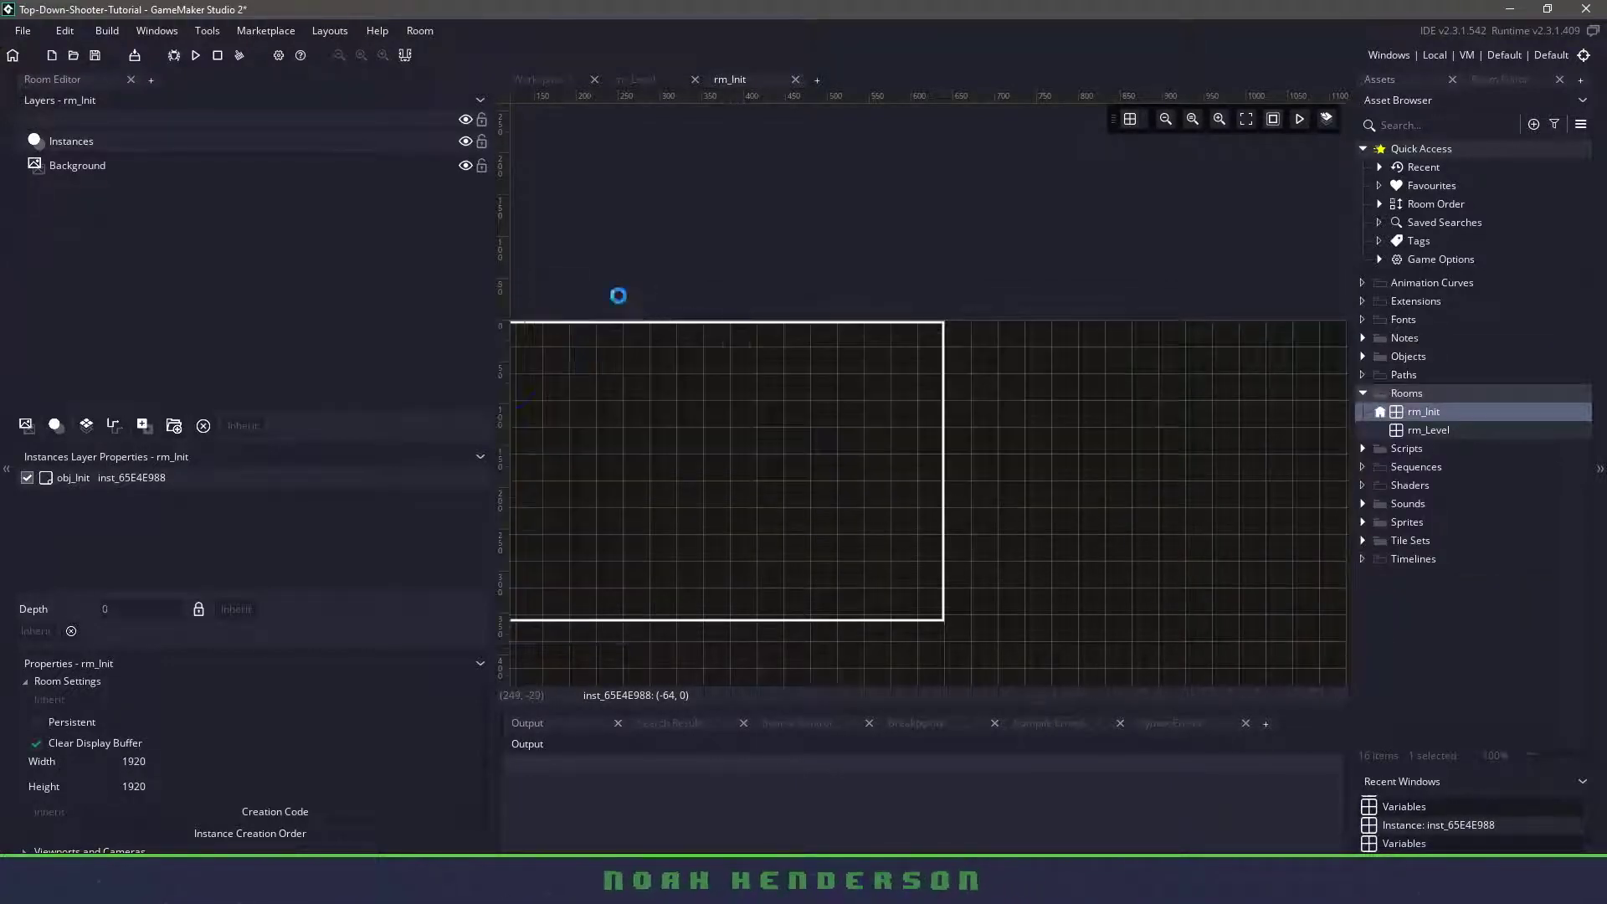
pyautogui.press('F5')
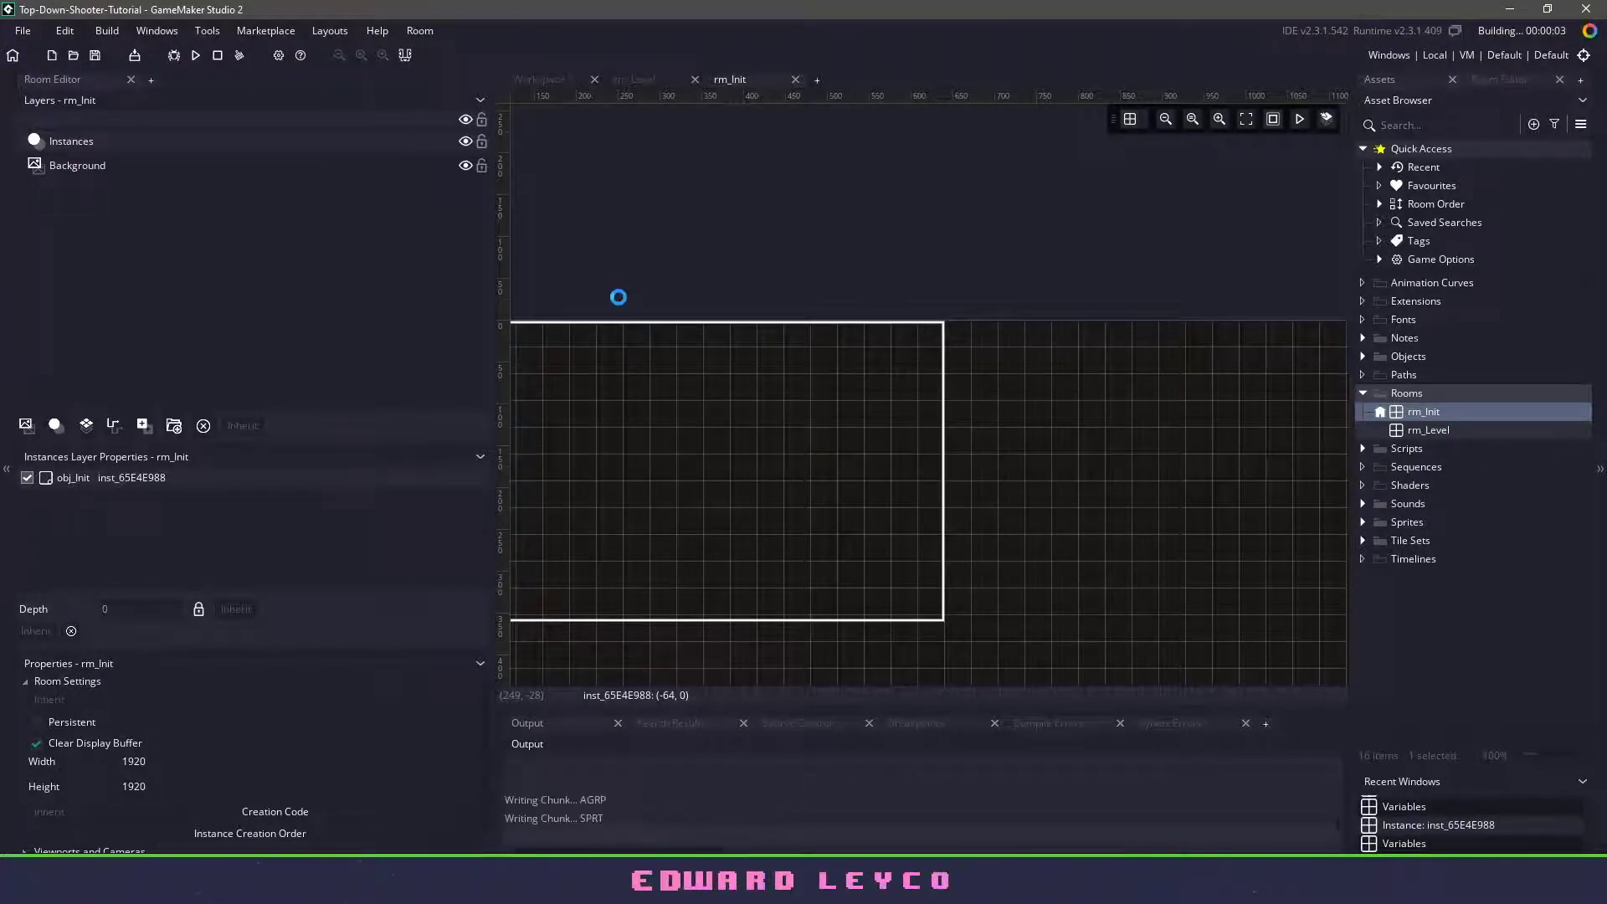
# Walk the player around the brick-walled floor with WASD while firing projectiles at the crosshair.
pyautogui.press('s')
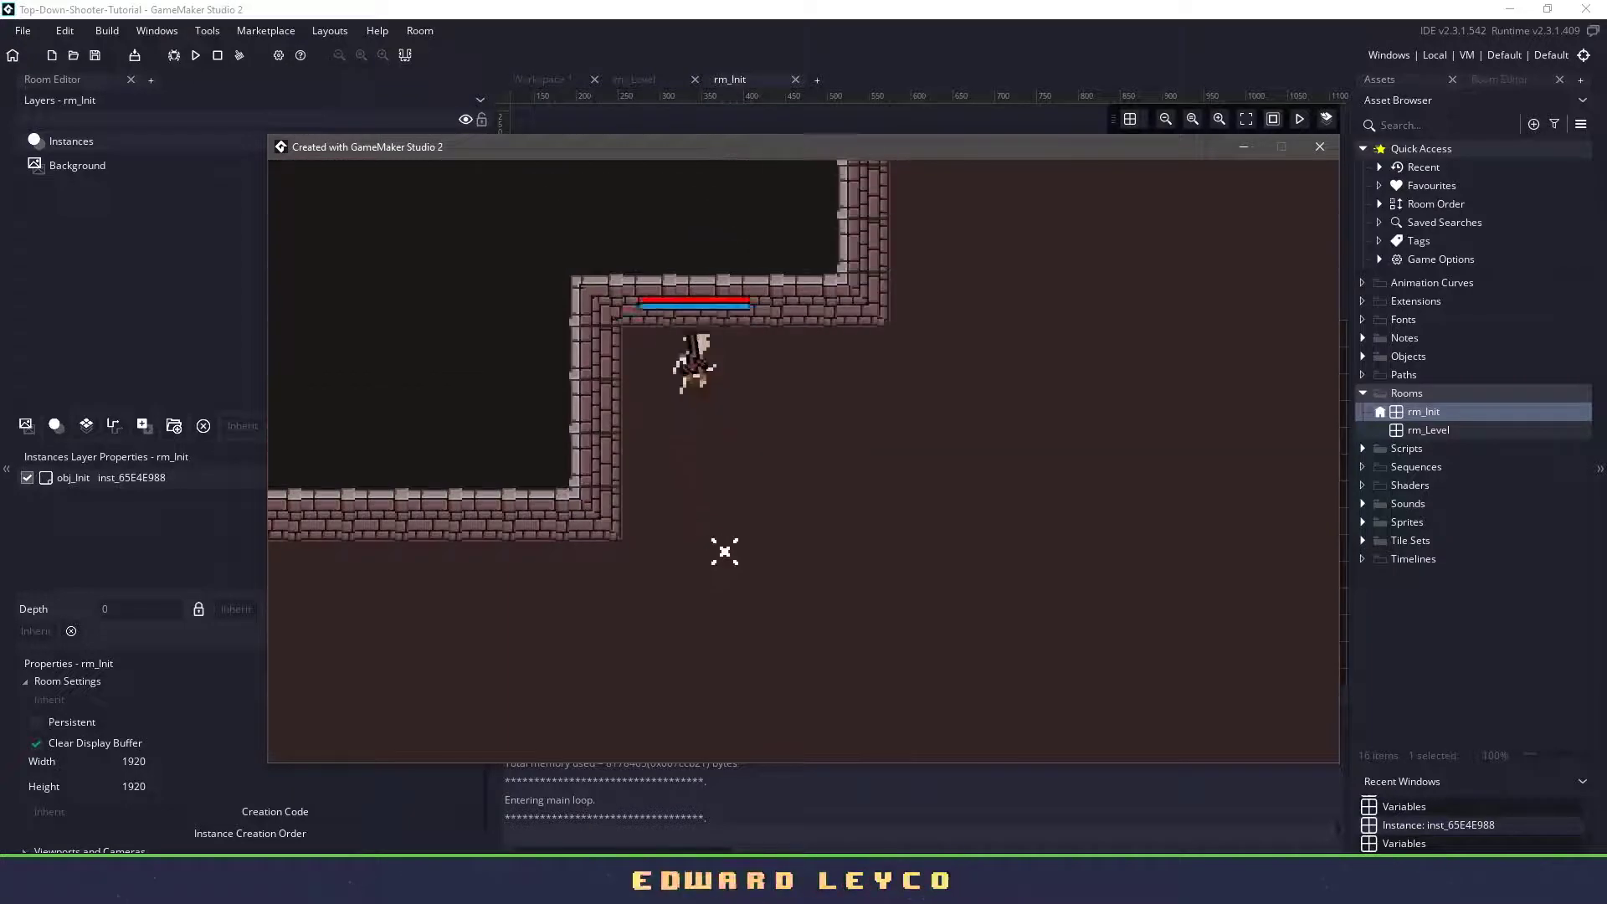
pyautogui.press('a')
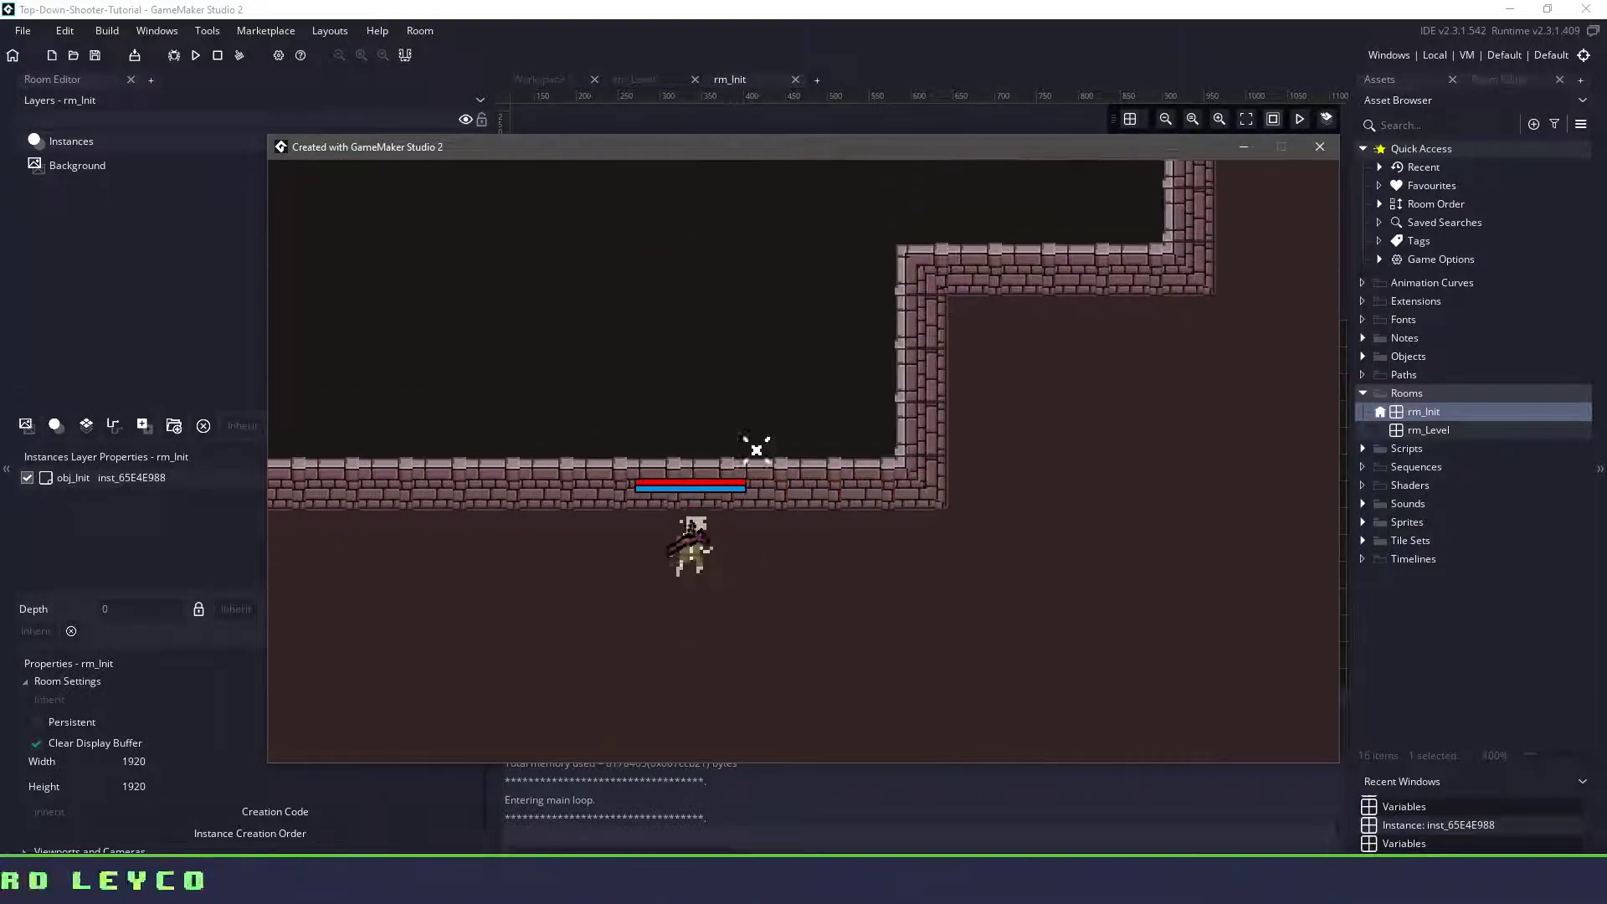
pyautogui.press('d')
pyautogui.click(1155, 406)
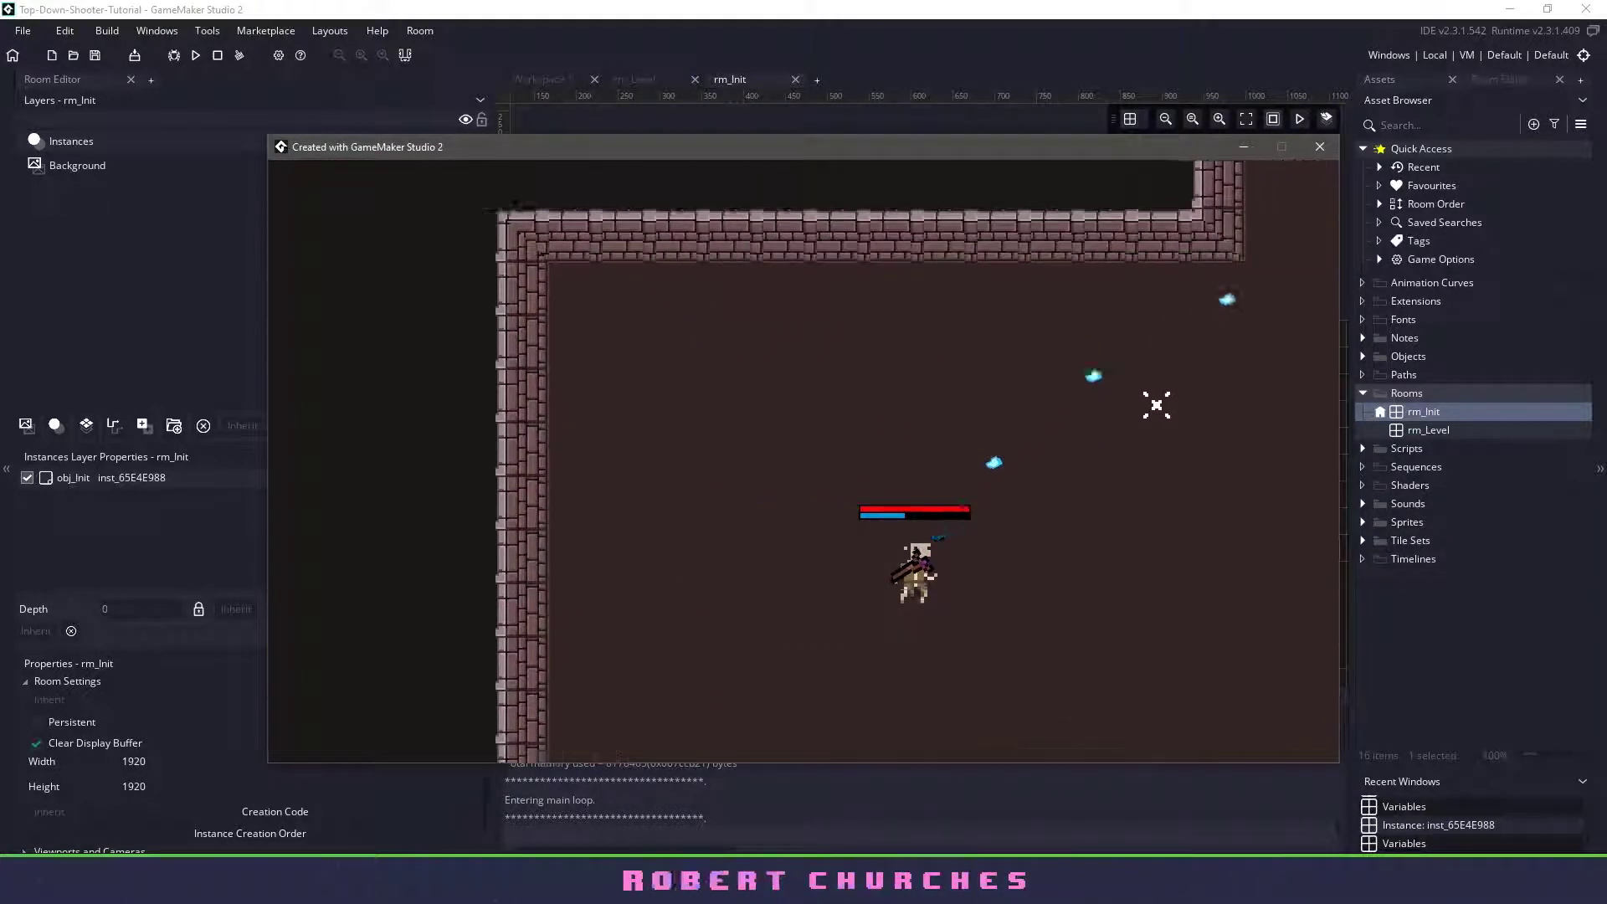
pyautogui.press('d')
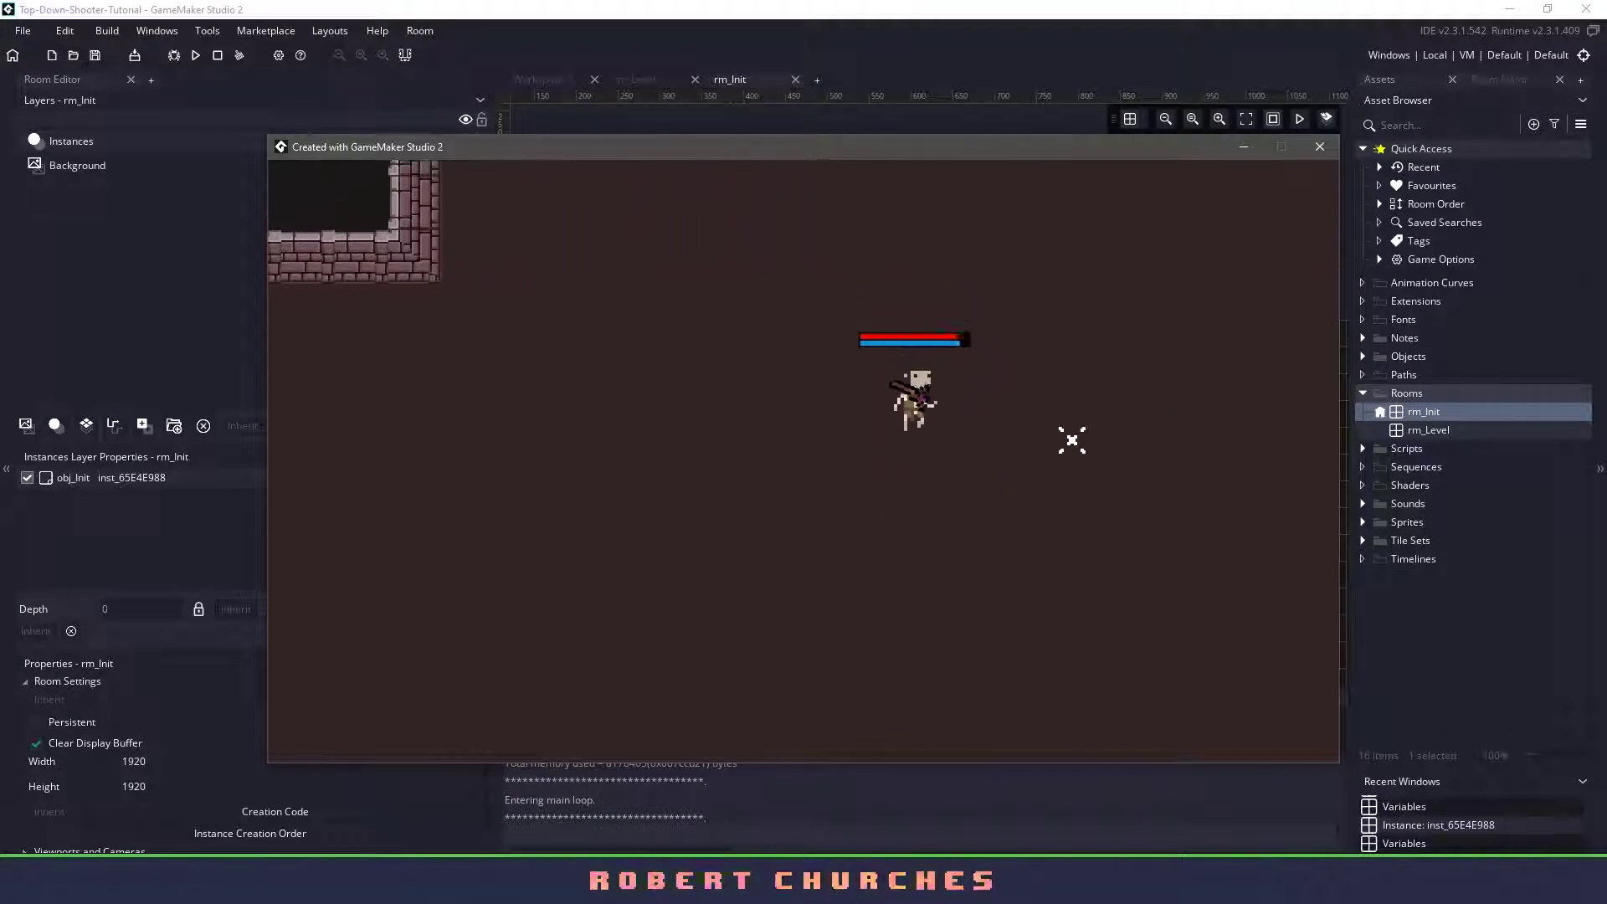
pyautogui.press('a')
pyautogui.click(615, 489)
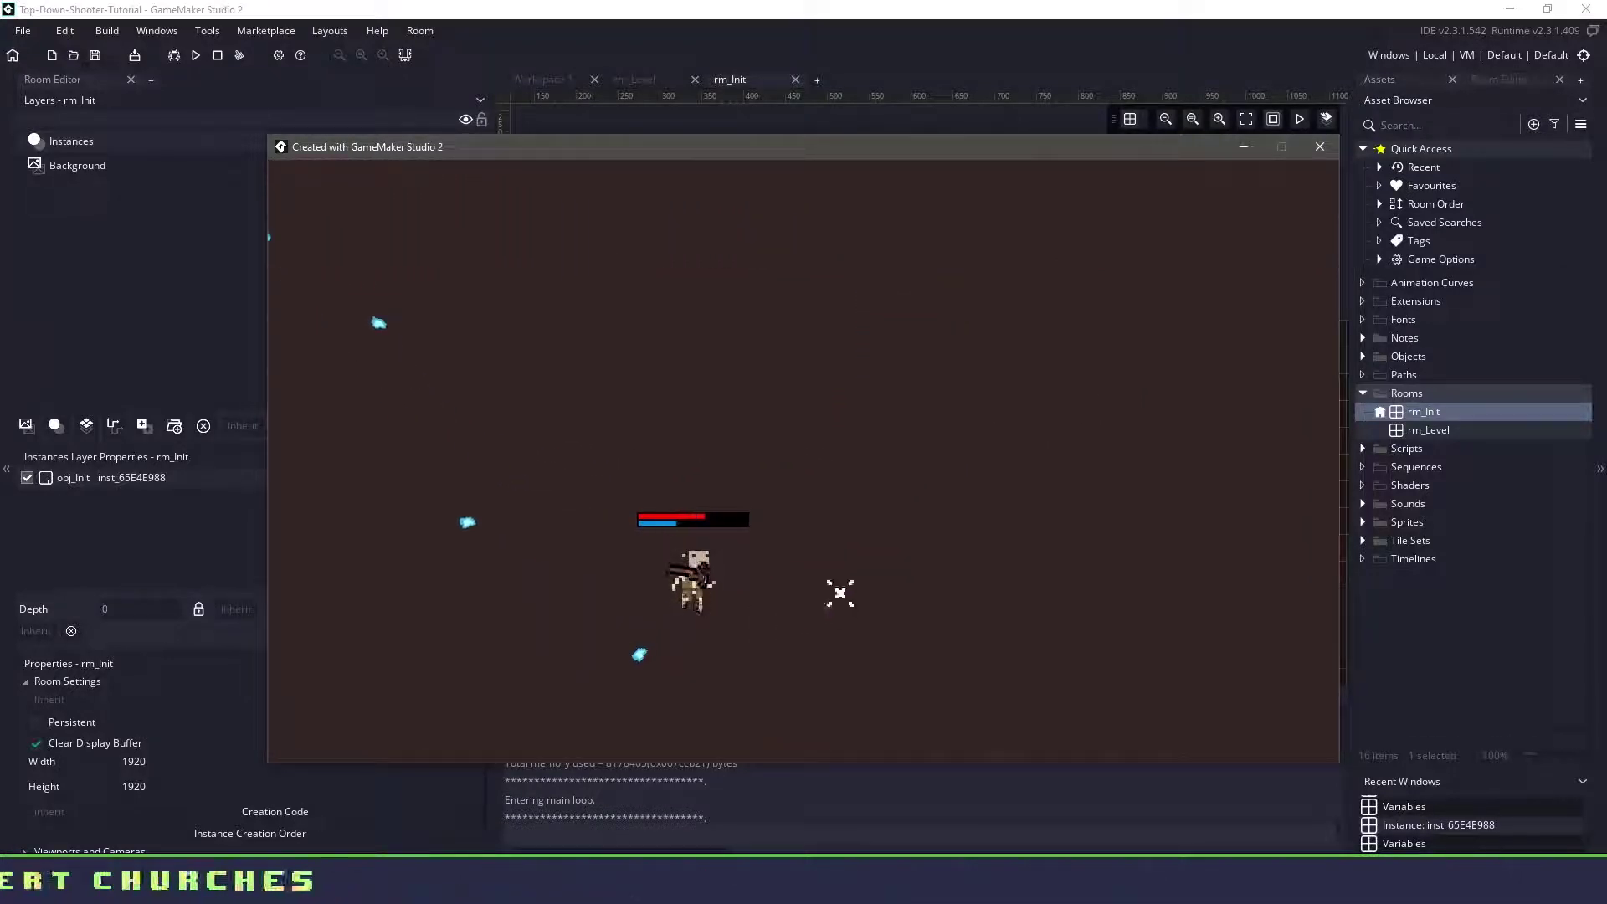
pyautogui.press('w')
pyautogui.click(491, 414)
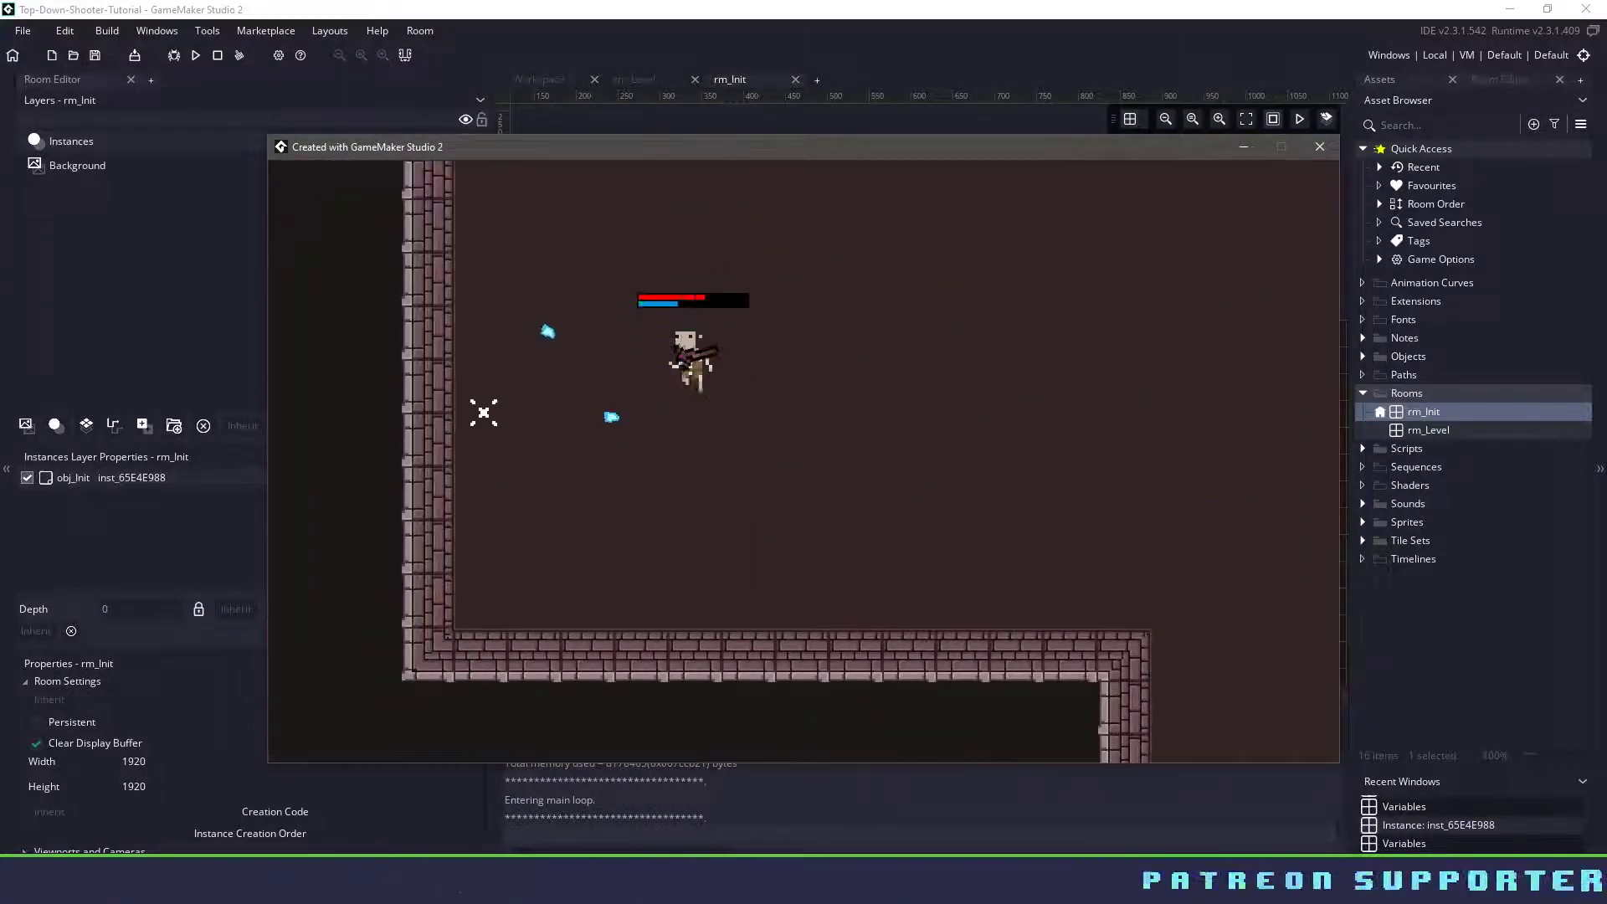
# Continue moving up, right and left through the level, shooting as the camera follows.
pyautogui.click(1003, 320)
pyautogui.press('d')
pyautogui.click(1067, 401)
pyautogui.press('w')
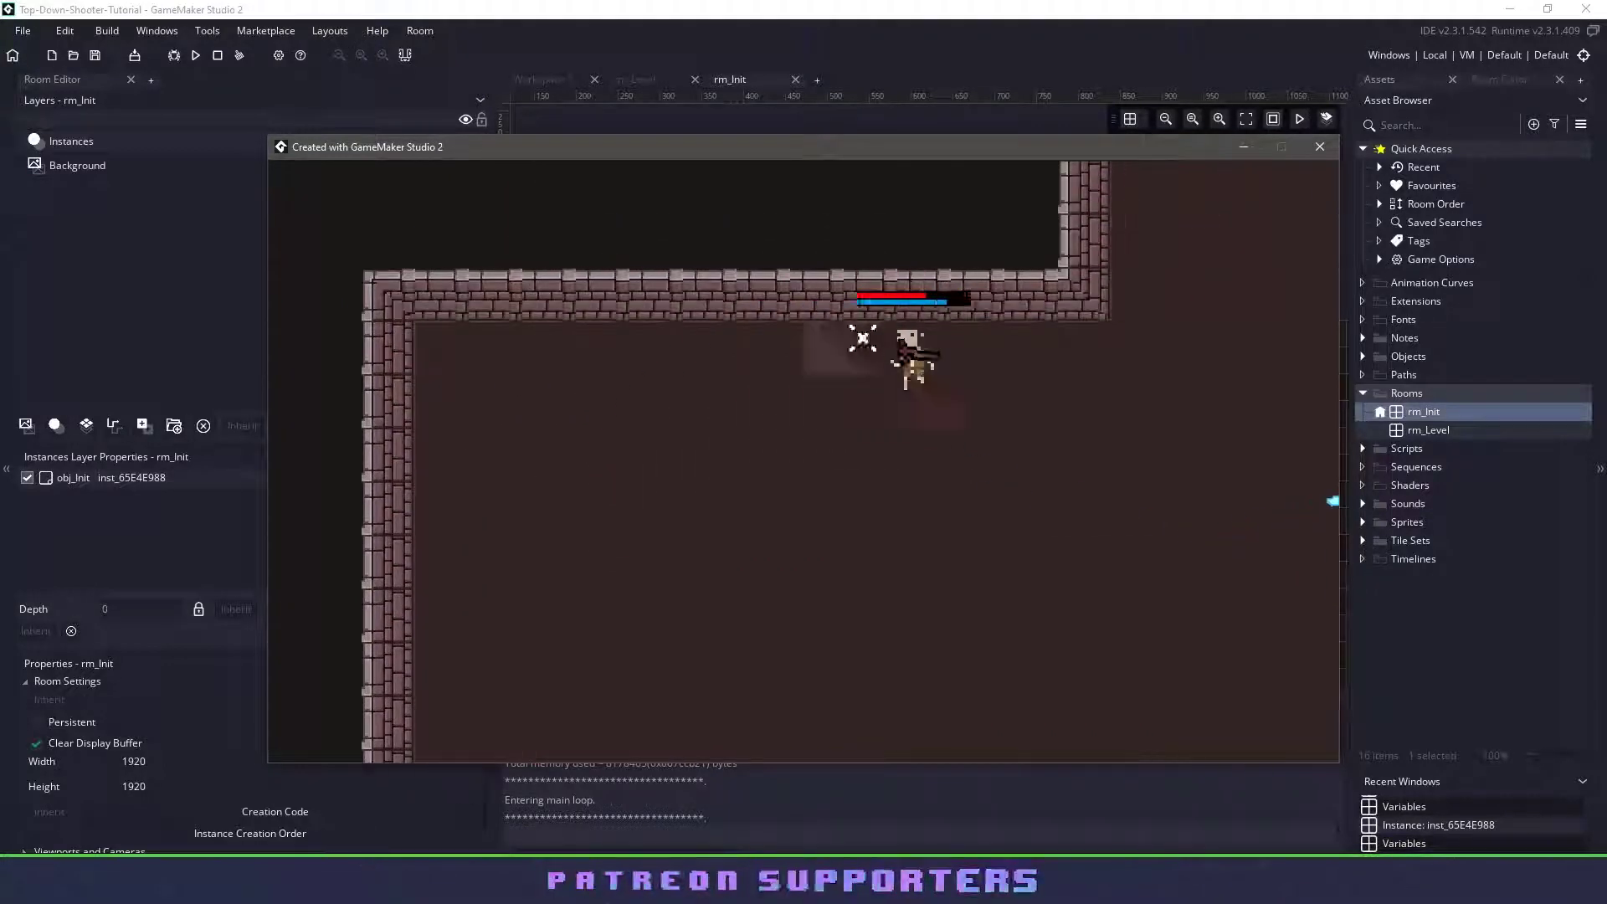
pyautogui.click(704, 433)
pyautogui.press('w')
pyautogui.press('a')
pyautogui.click(1231, 515)
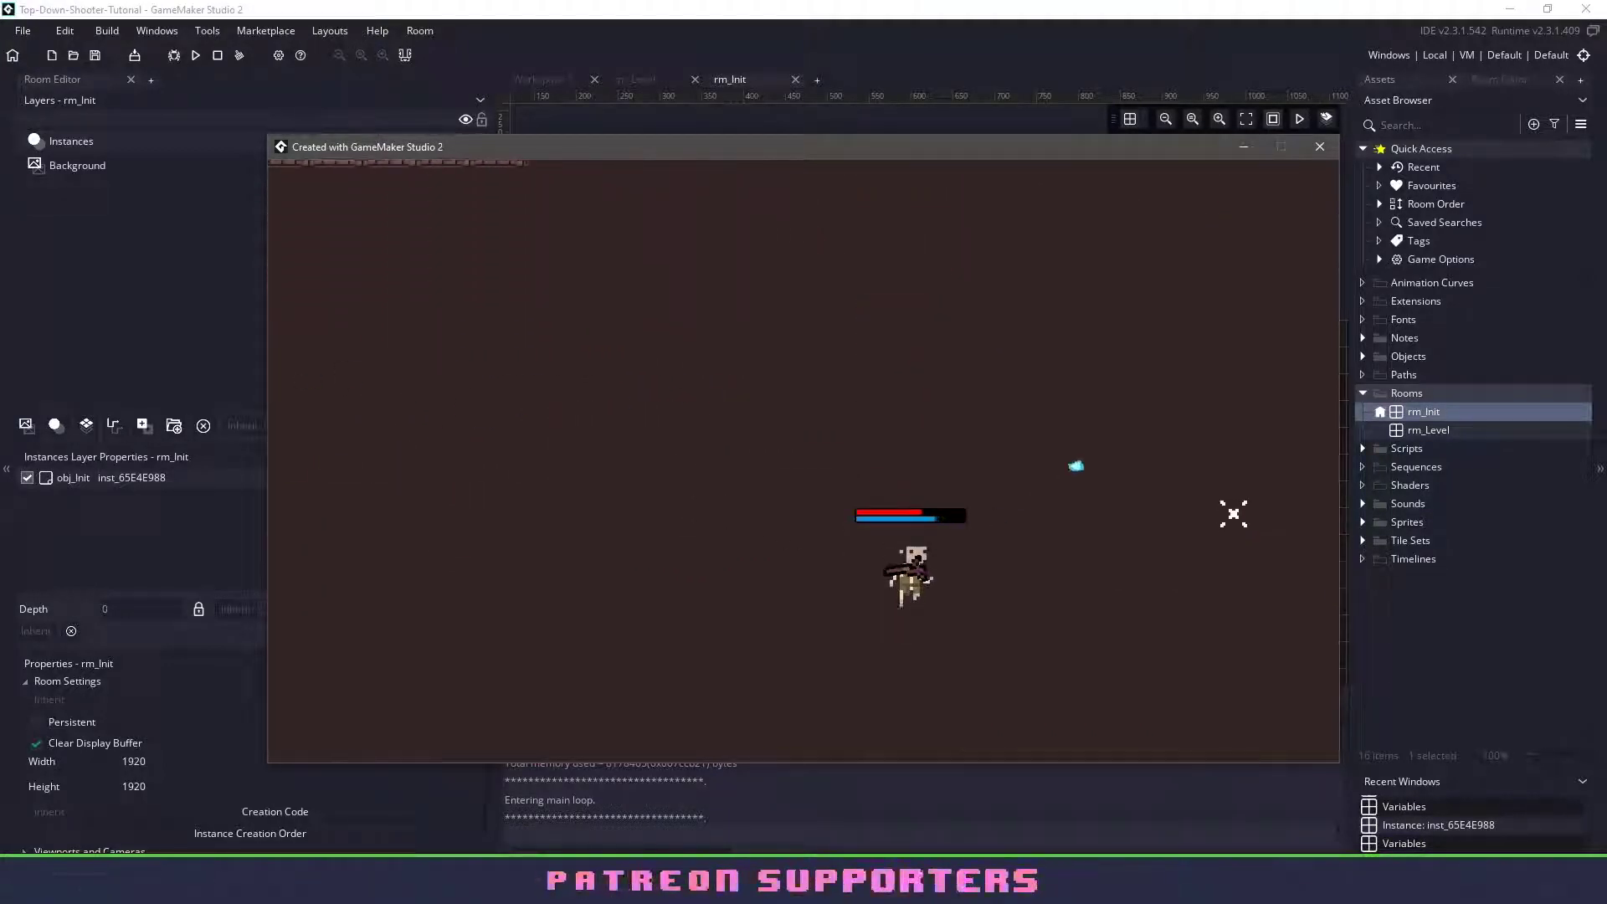
pyautogui.press('s')
pyautogui.click(841, 534)
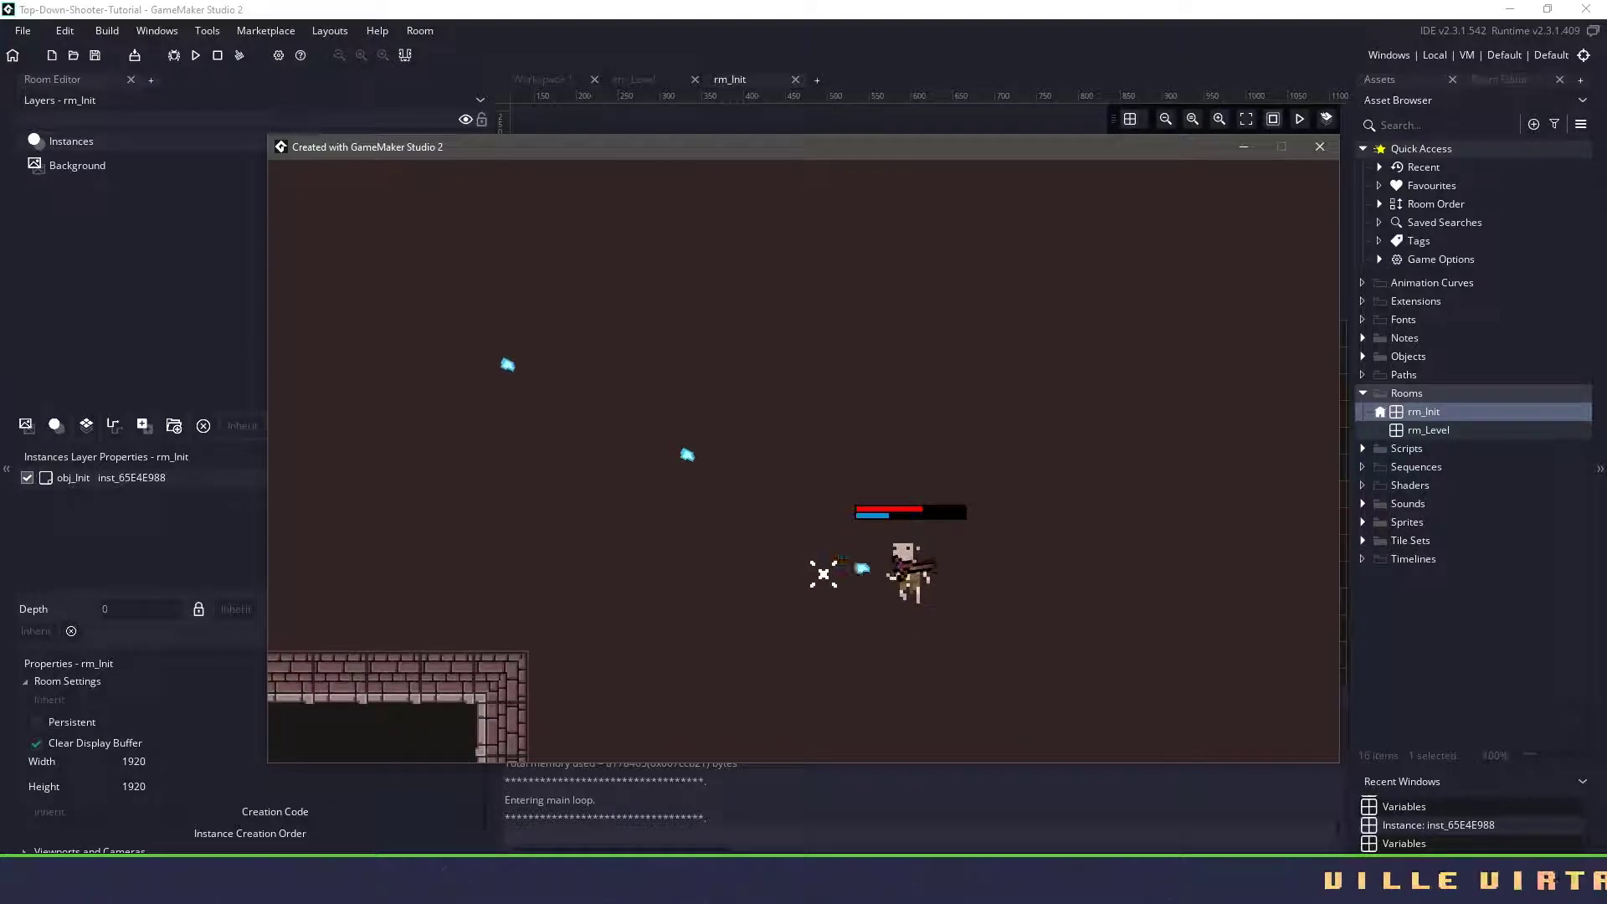